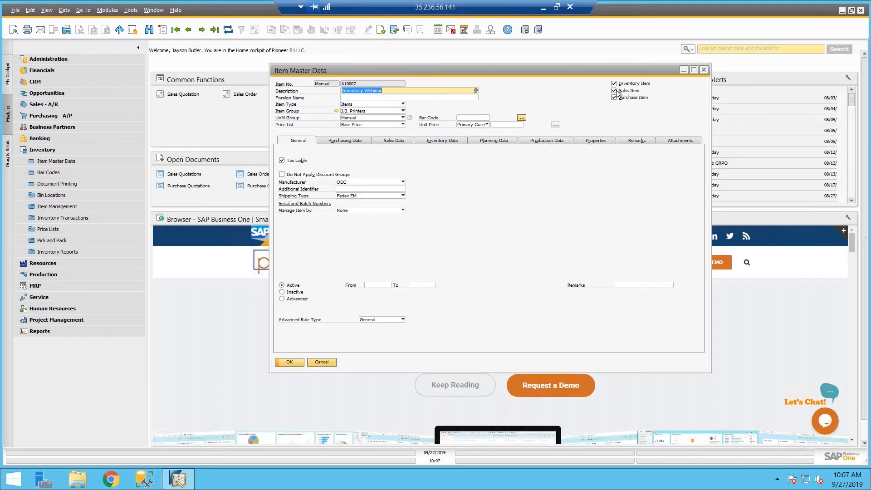
Compare the serial and batch number management settings of the current item and the previous item record.
left_click(614, 96)
left_click(352, 209)
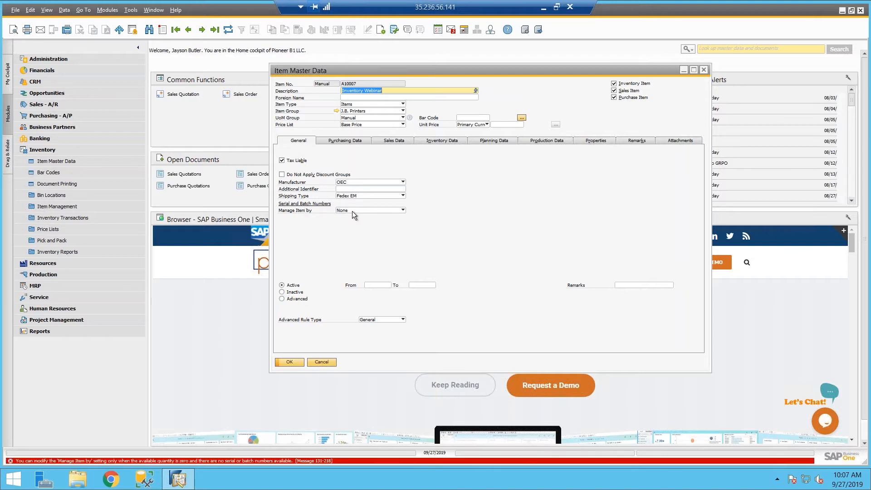
left_click(188, 29)
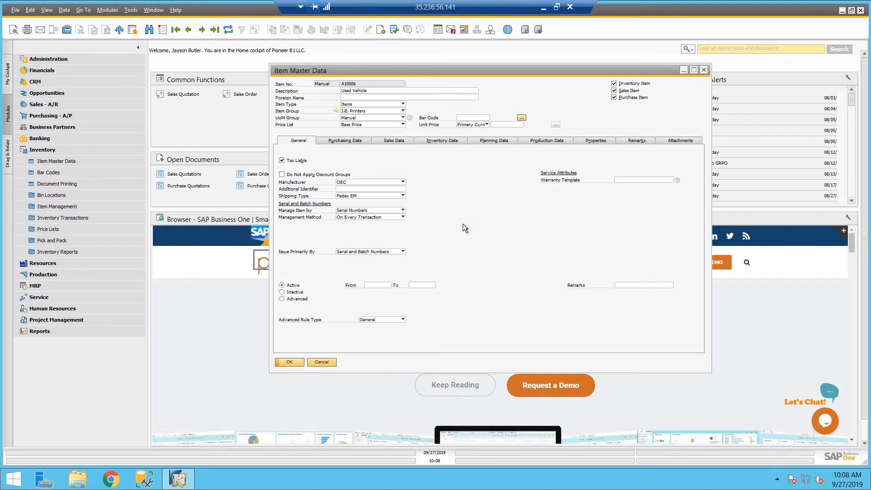
Check the purchase analysis of the Used Vehicle item from its purchasing data.
left_click(338, 141)
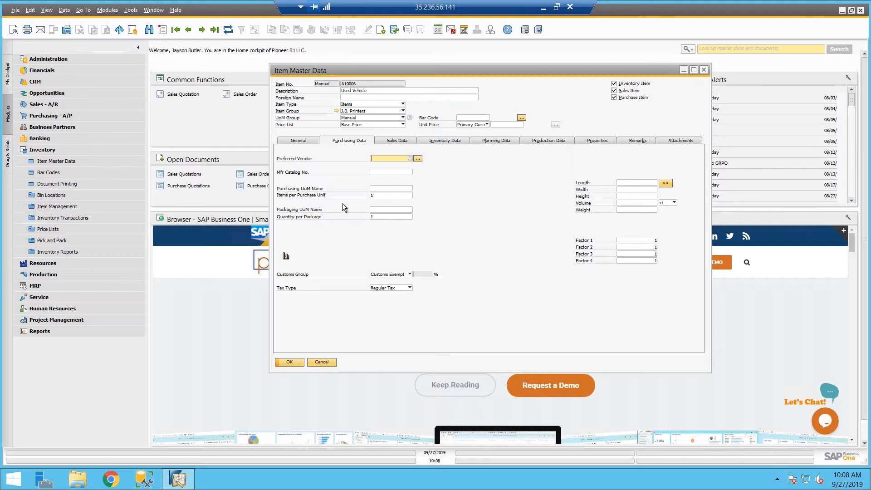
left_click(285, 258)
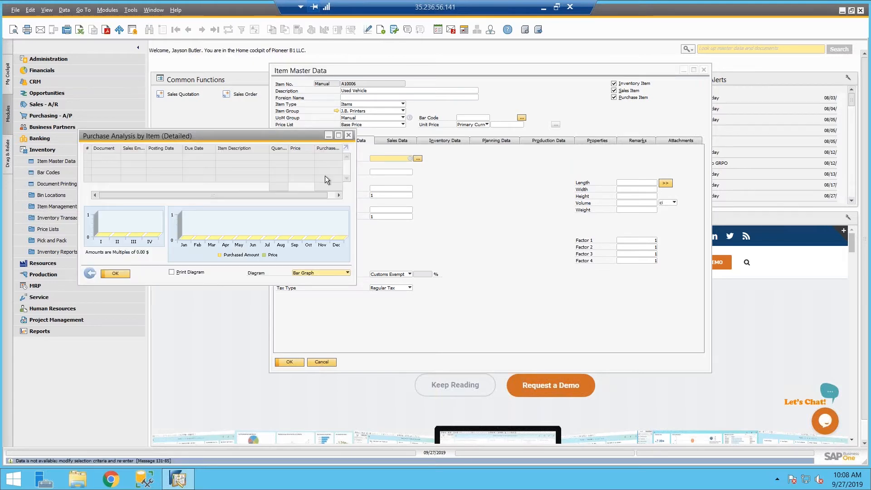
left_click(348, 136)
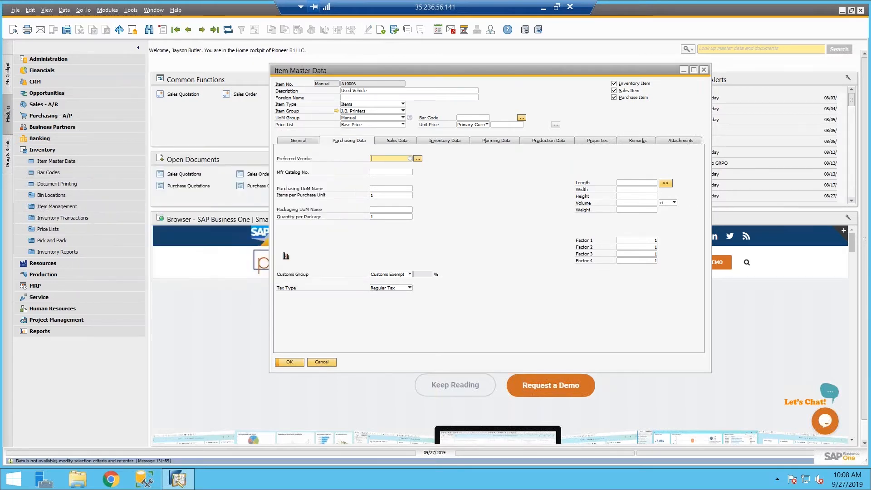
Open item A00006, Alignment Rack, and review its purchase analysis and sales analysis reports.
left_click(192, 32)
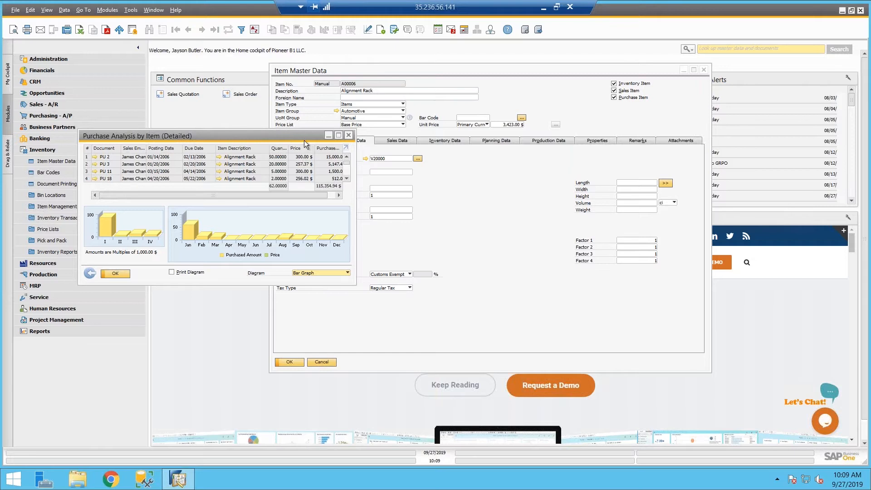
left_click(348, 135)
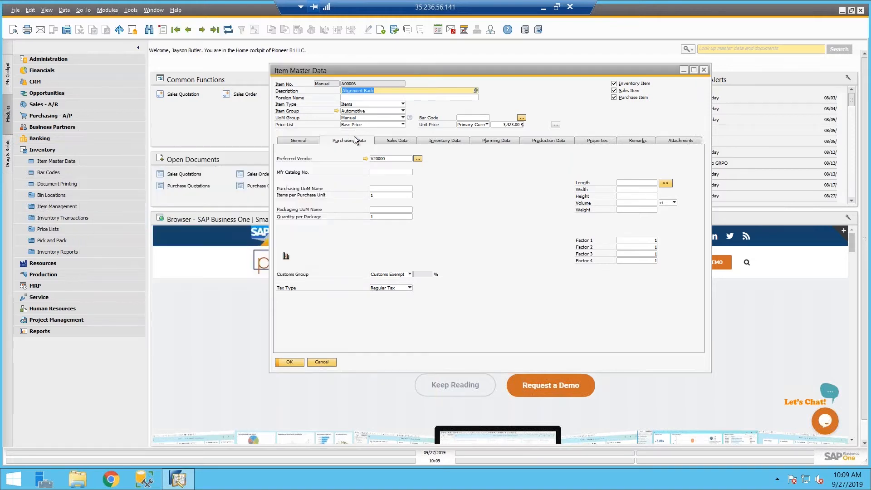
left_click(403, 143)
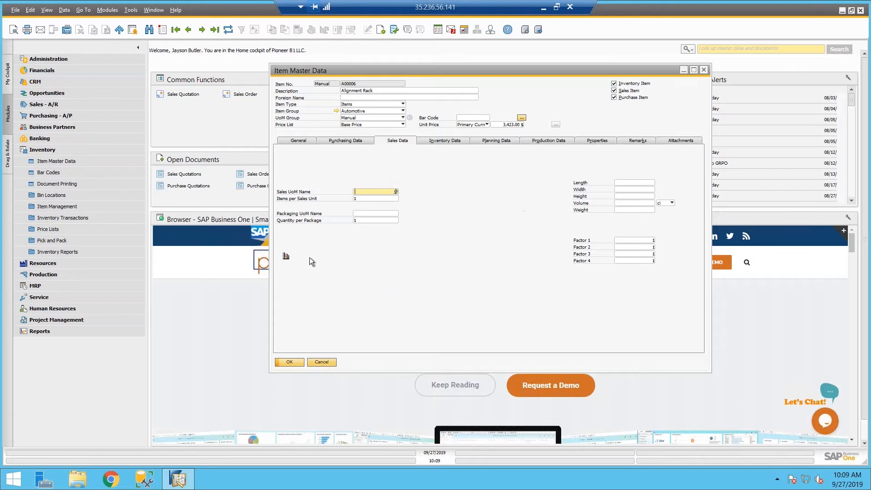
left_click(286, 256)
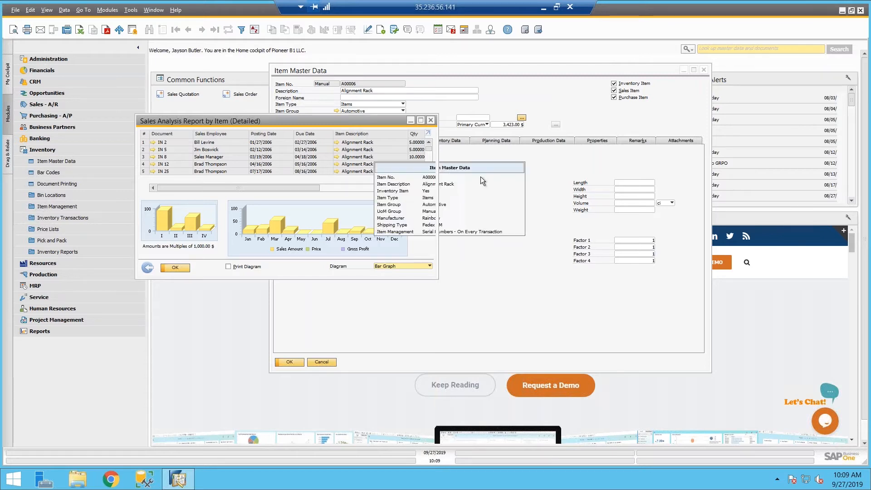
left_click(430, 120)
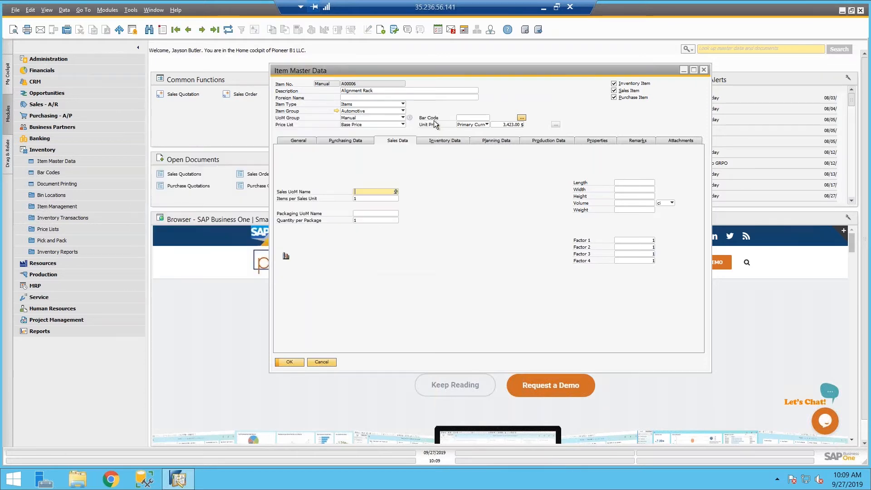
Review the Alignment Rack's inventory, planning and production data.
left_click(443, 141)
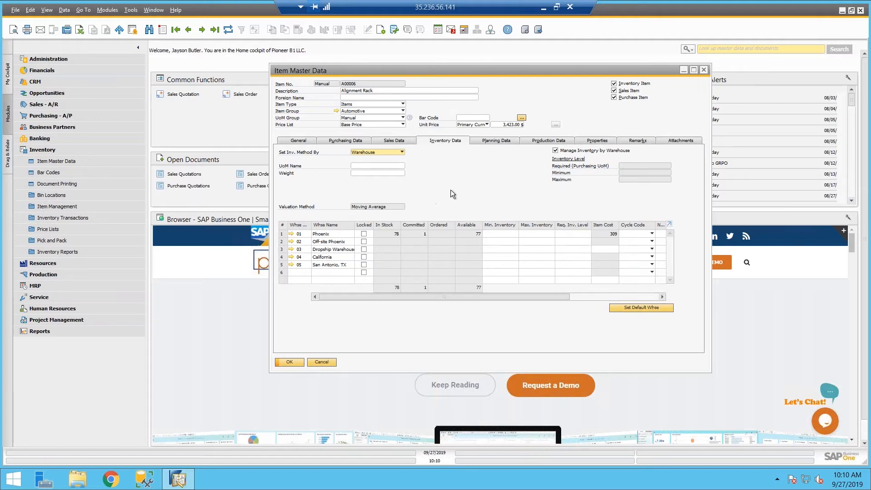
left_click(498, 142)
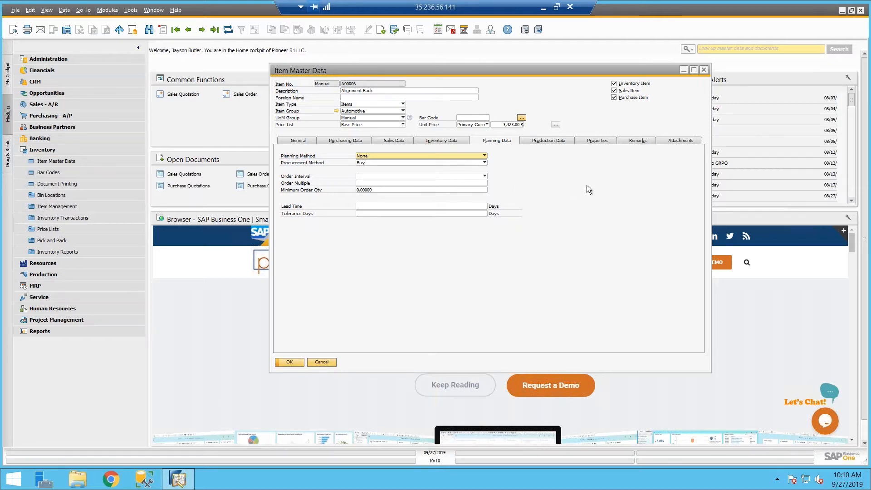
left_click(546, 139)
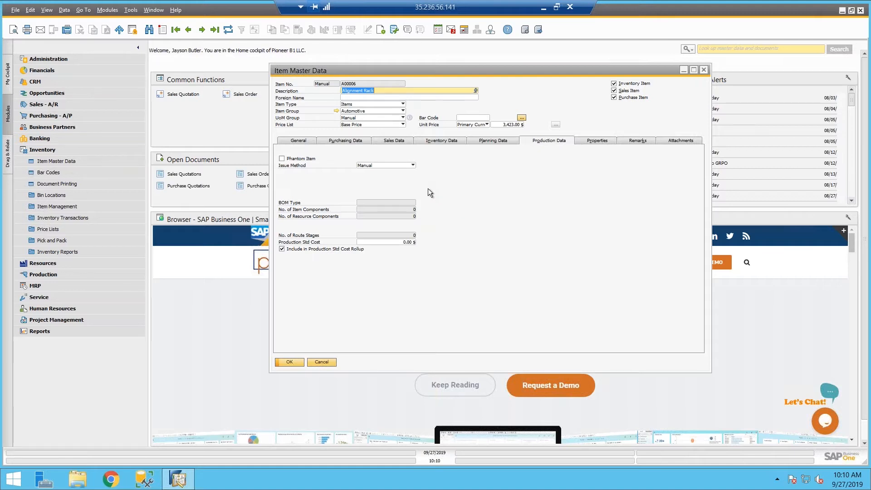
Assign Items Property 1, Items Property 3 and Items Property 5 to the Alignment Rack item.
left_click(591, 141)
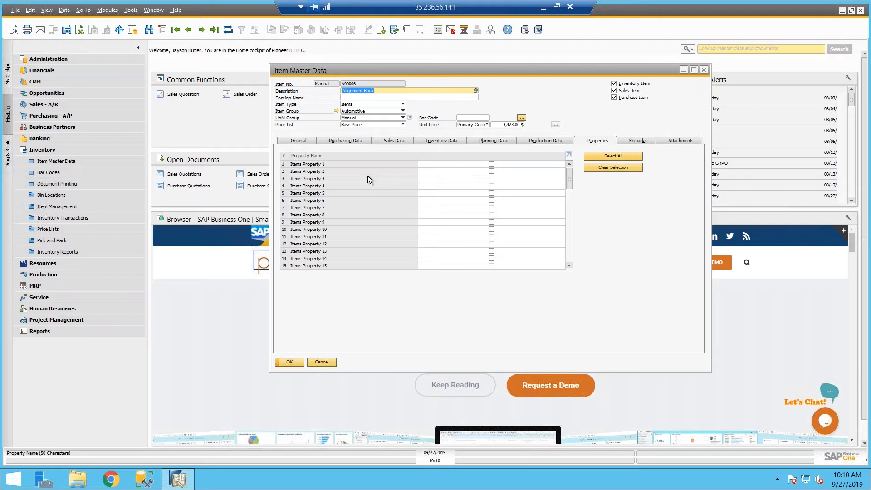
left_click(492, 164)
left_click(491, 178)
left_click(491, 194)
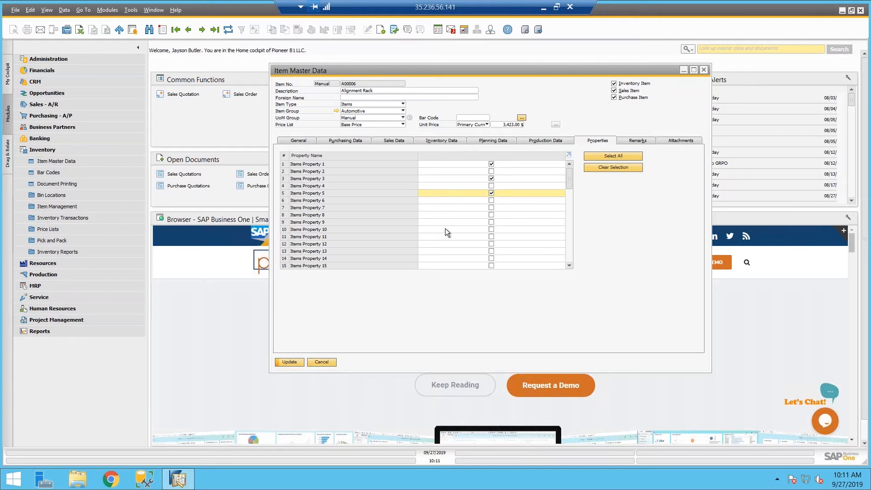
Review the setup of the Automotive item group, and view the item's remarks and attachments.
left_click(336, 111)
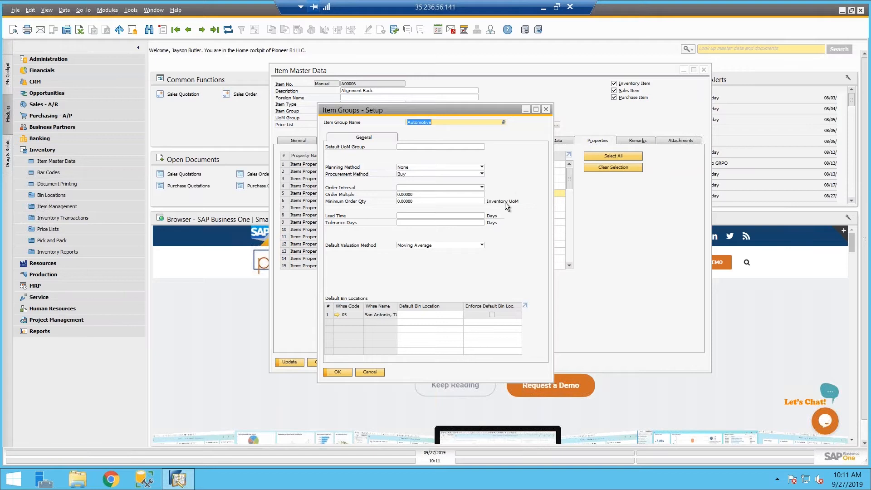
left_click(547, 109)
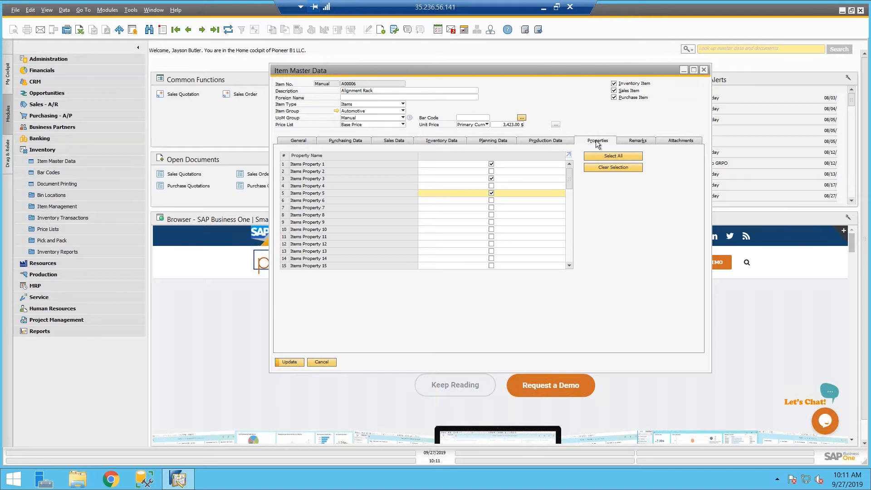
left_click(637, 142)
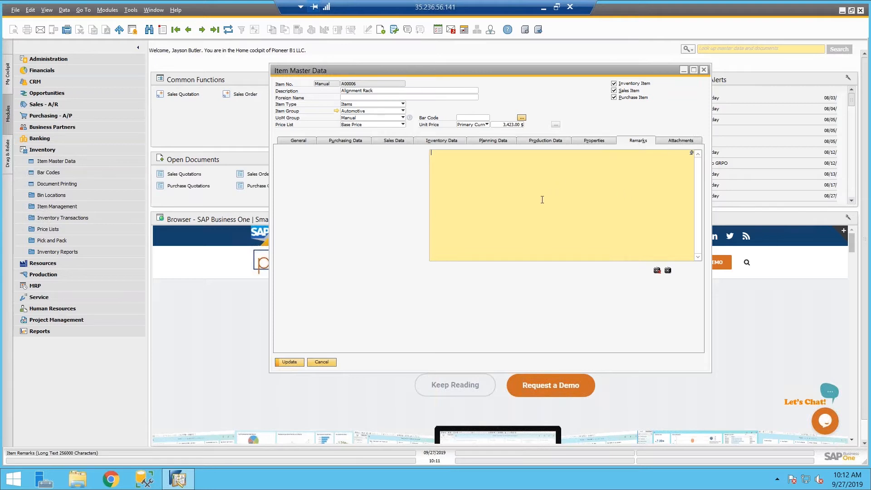
left_click(678, 141)
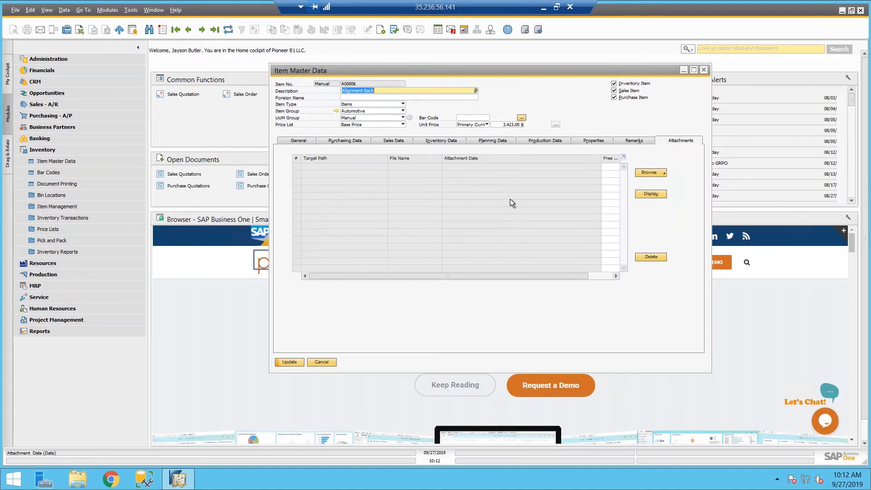
From the Alignment Rack's inventory data, view its Available-to-Promise report and the other related reports on offer.
left_click(439, 141)
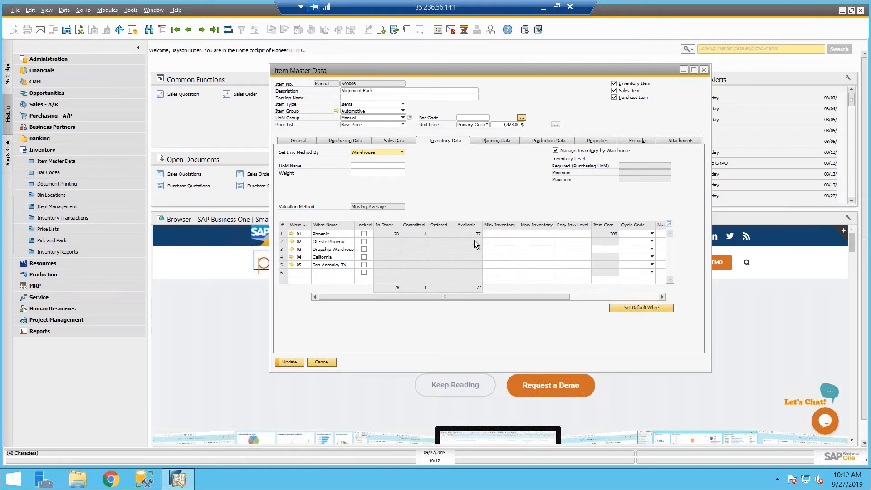
right_click(463, 187)
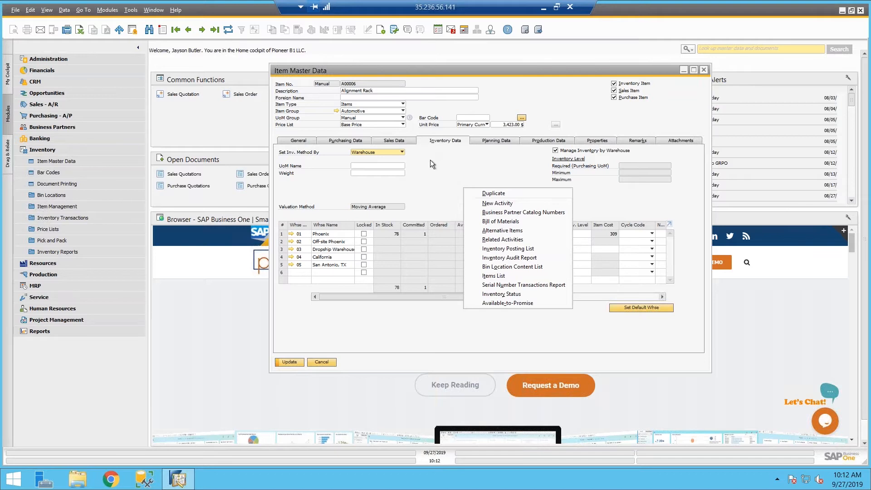
left_click(492, 303)
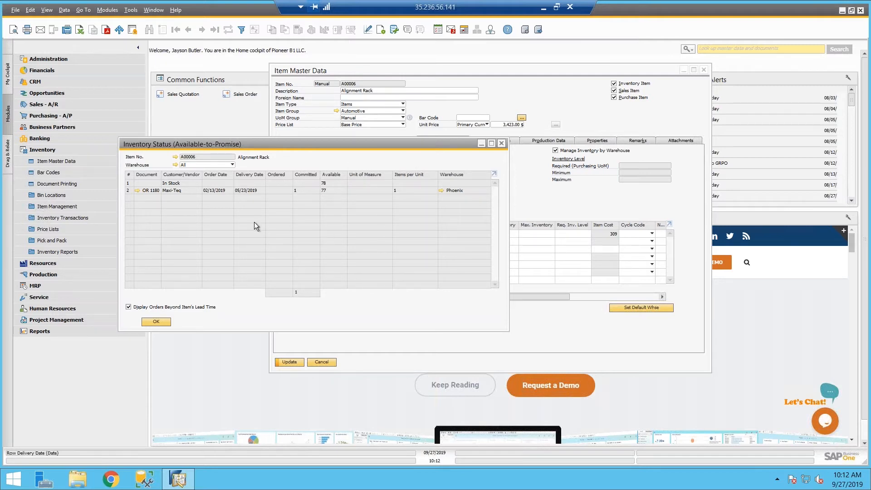
left_click(502, 144)
right_click(501, 178)
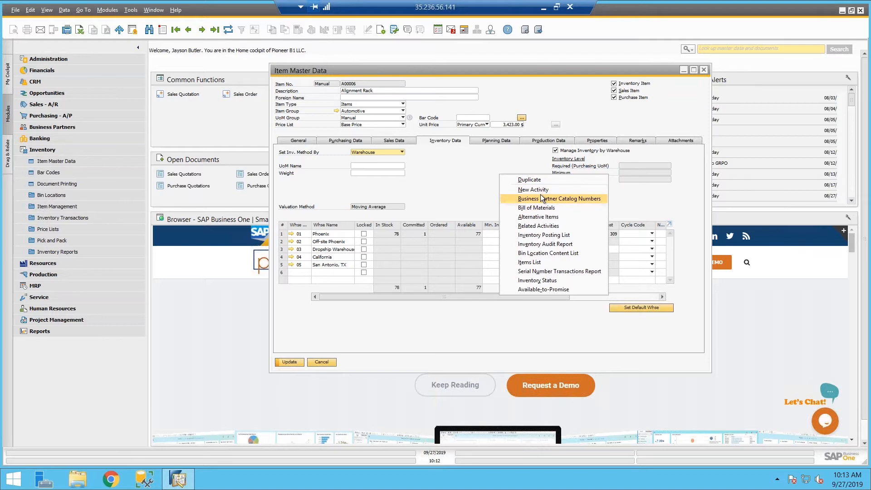
left_click(451, 170)
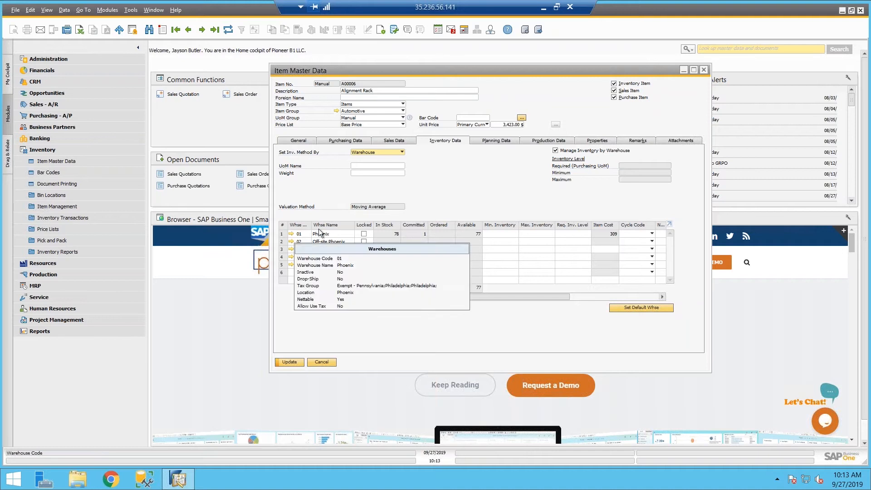
Review the setup of the Phoenix and San Antonio, TX warehouses, including the San Antonio default bin location's master data.
left_click(293, 236)
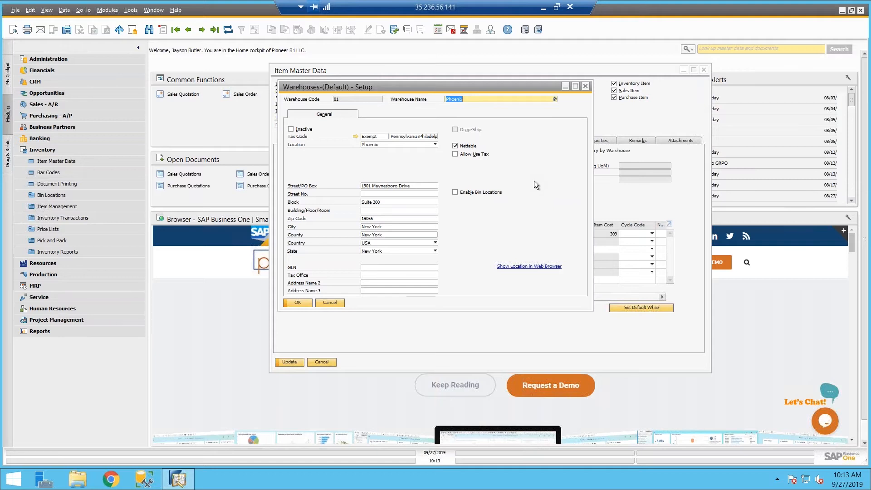
left_click(331, 302)
left_click(291, 265)
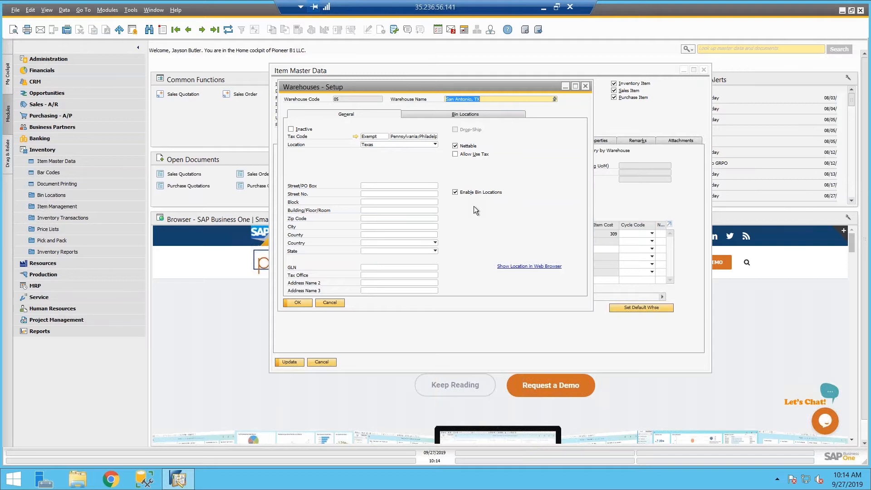
left_click(472, 114)
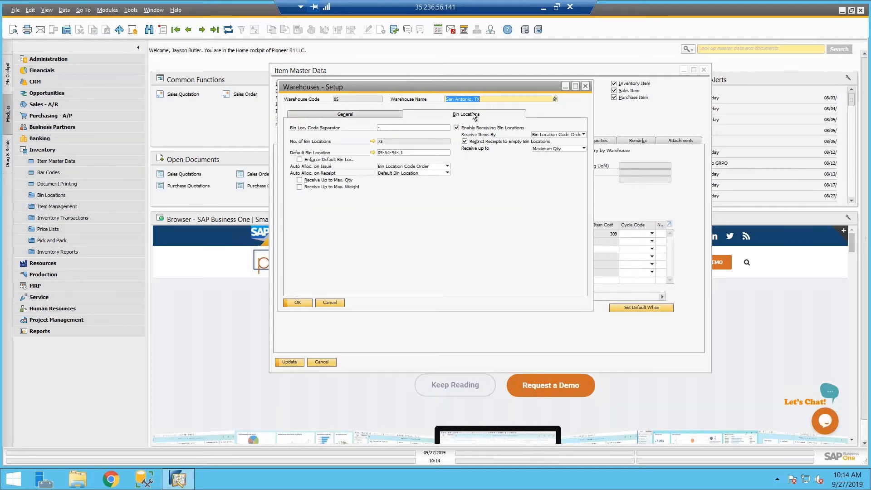
left_click(372, 152)
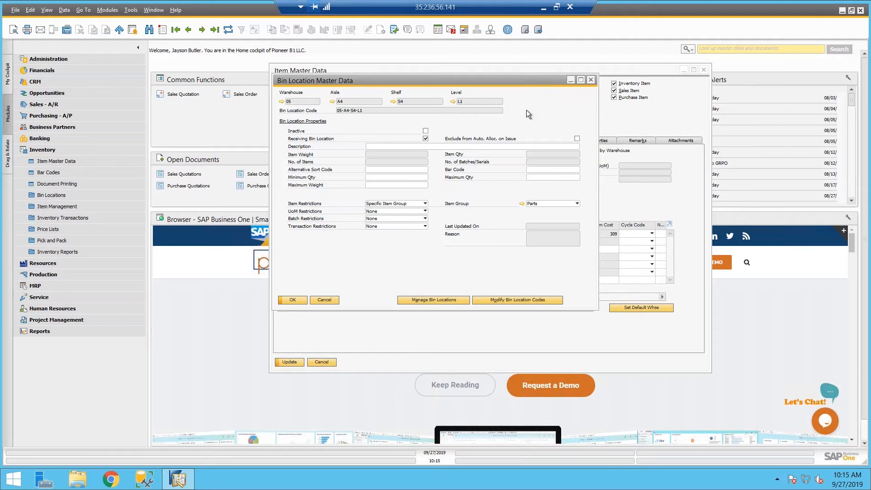
left_click(325, 302)
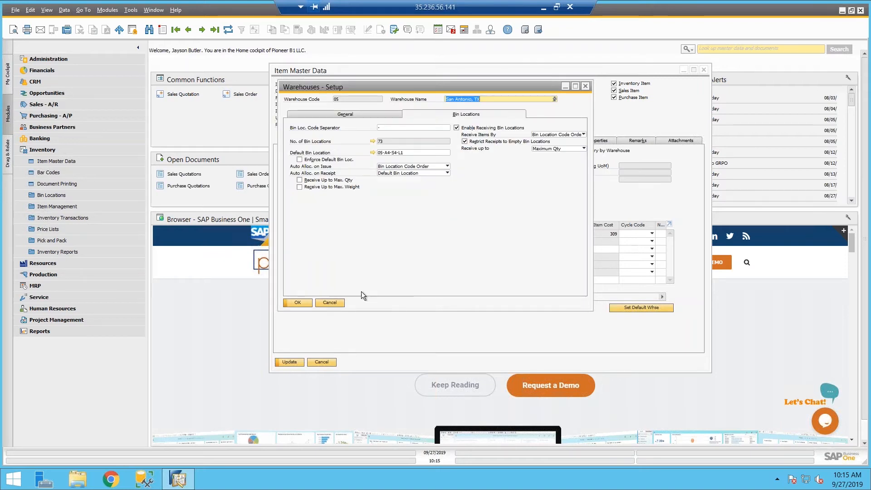
left_click(331, 303)
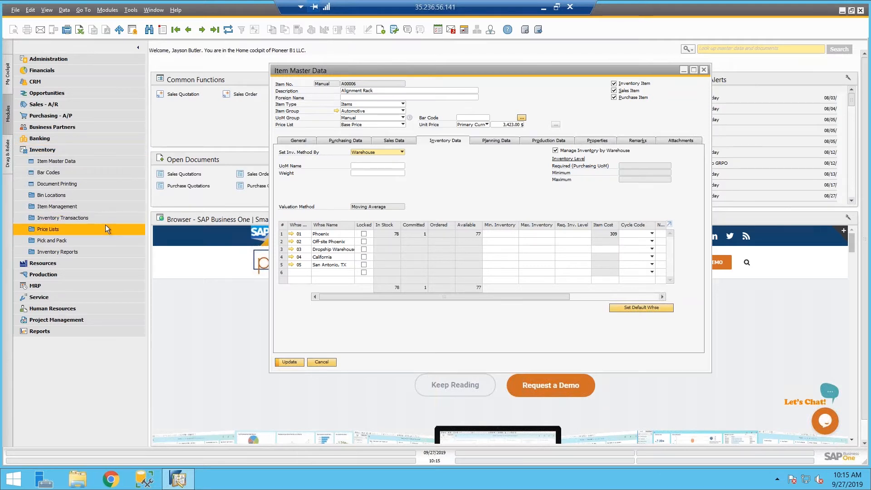
Open the inventory price lists and add a new price list row.
left_click(58, 228)
left_click(67, 241)
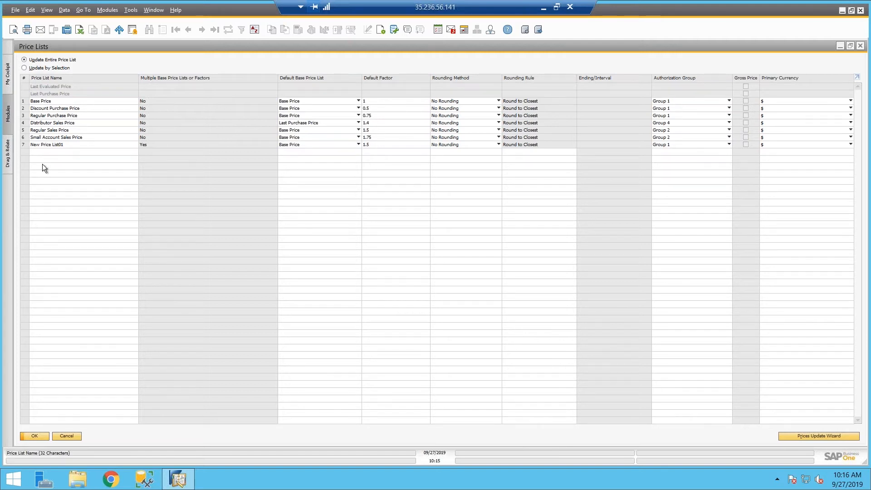
right_click(25, 79)
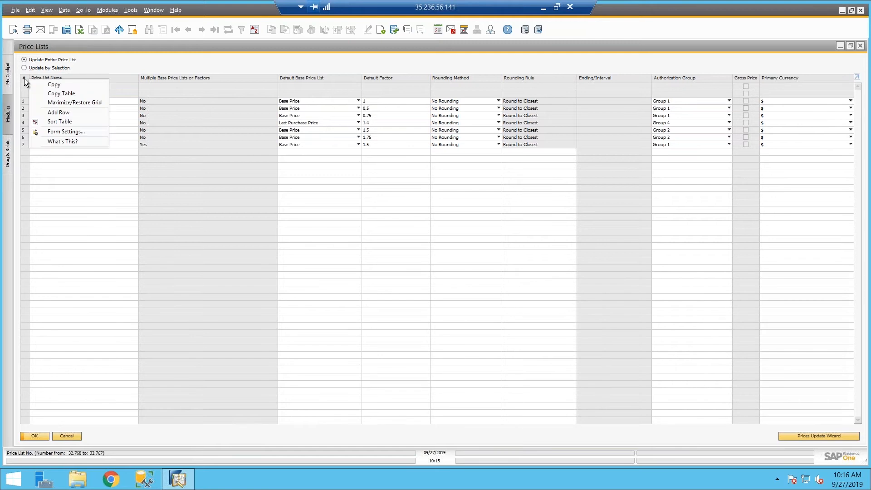
left_click(58, 112)
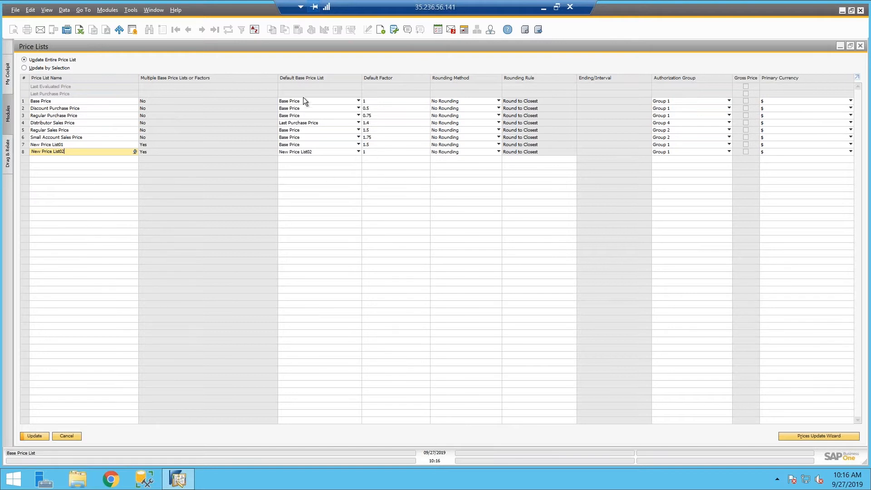
Set the new price list's default base price list to Base Price and its default factor to 3.
left_click(350, 151)
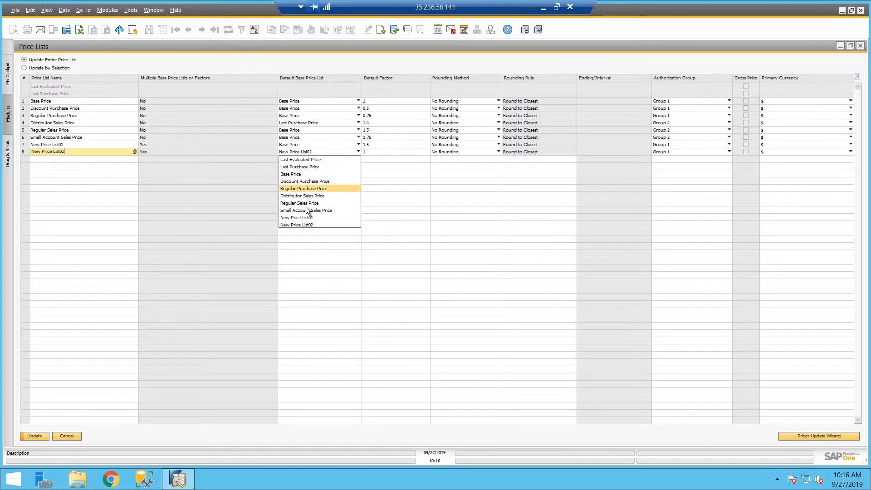
left_click(297, 174)
key("Tab")
type("3")
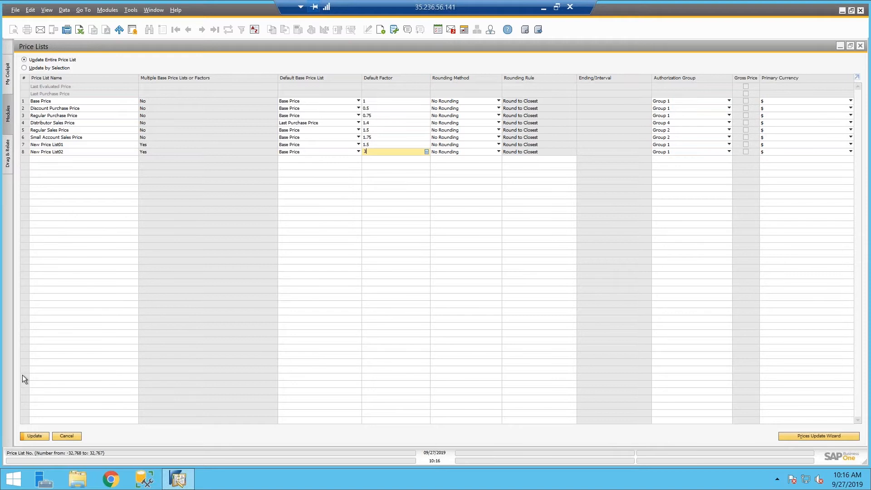
Save New Price List02, applying its base price list and factor to all prices, and review its item prices.
left_click(31, 434)
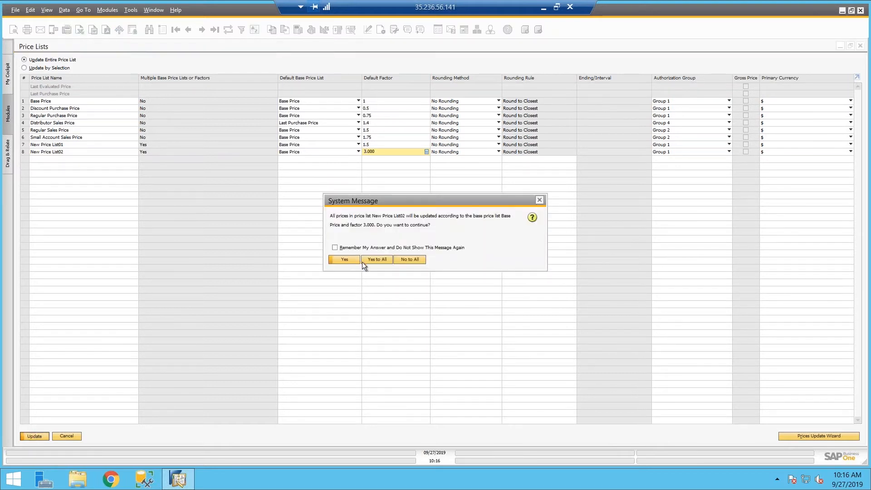
left_click(374, 258)
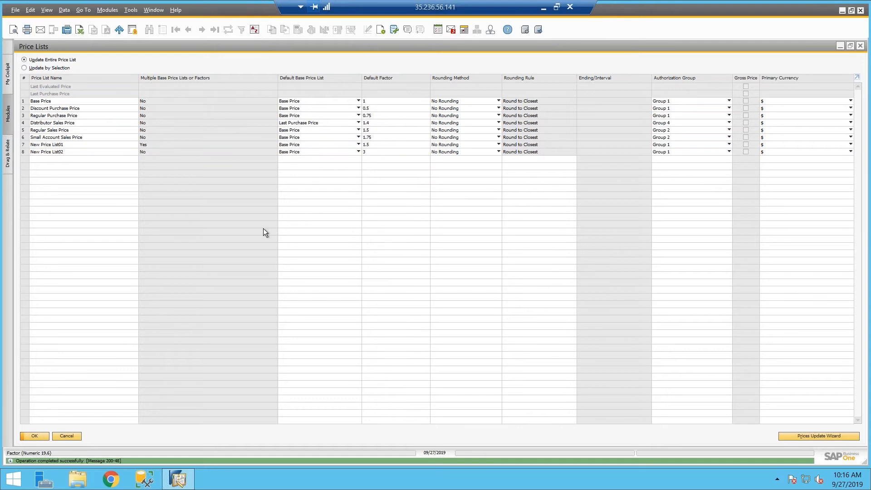
double_click(24, 152)
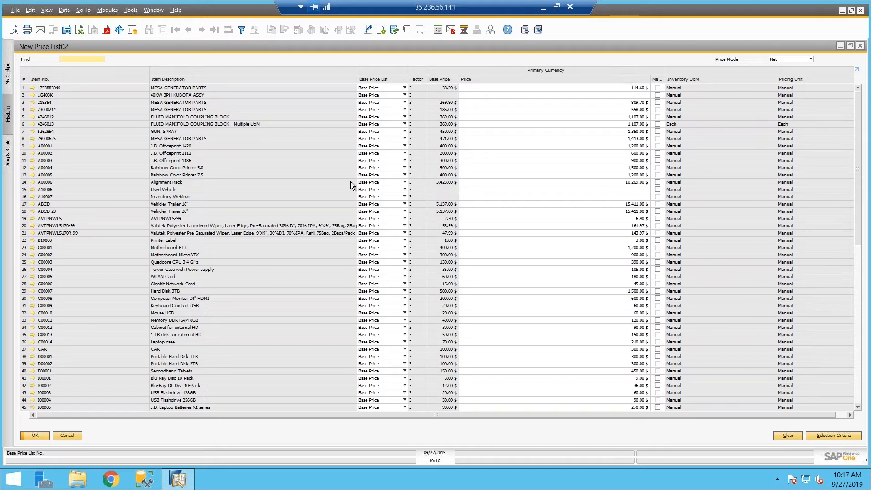
left_click(67, 435)
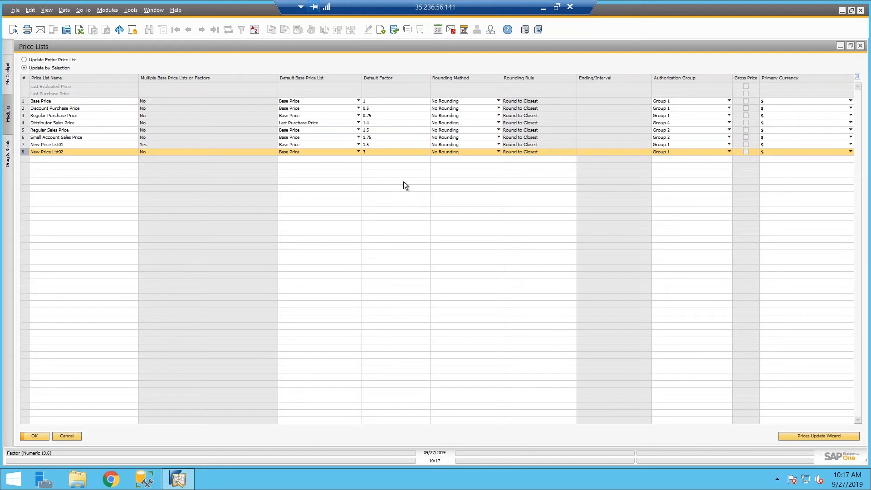
Set New Price List02's default factor to 2.5 and apply the update only to the J.B. Printers item group.
left_click(375, 152)
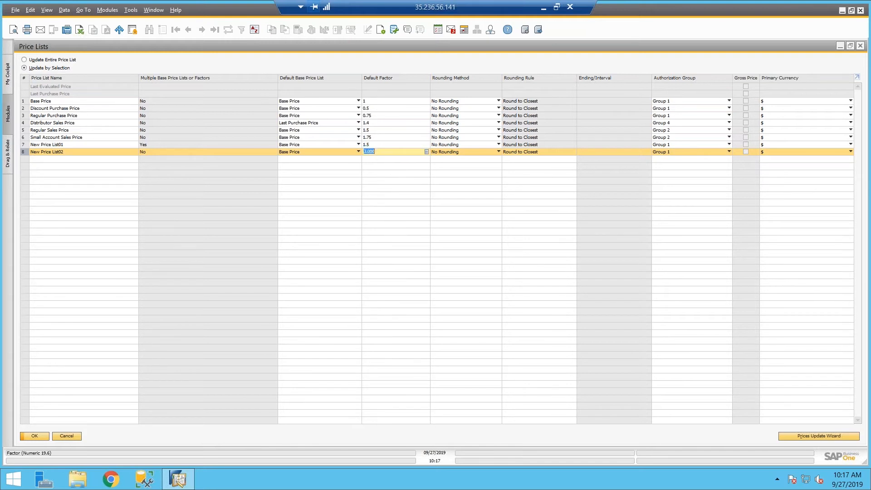
type("2.5")
left_click(32, 435)
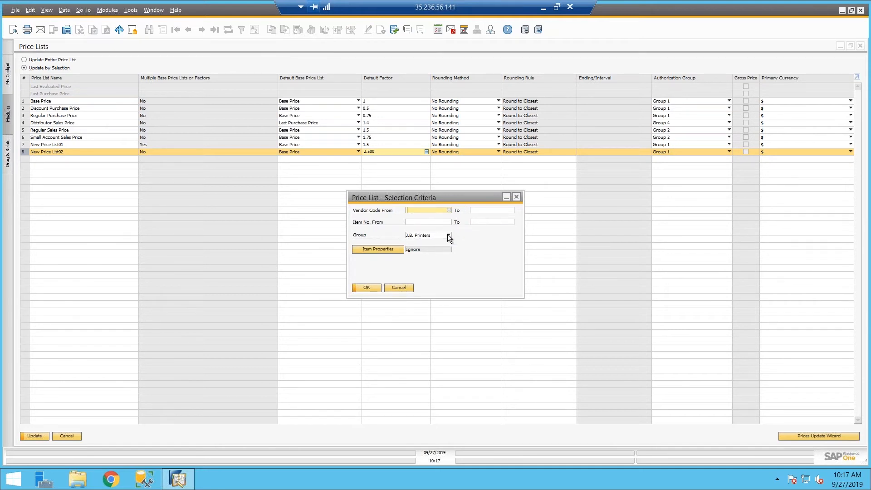
left_click(430, 236)
left_click(421, 271)
left_click(365, 288)
left_click(374, 259)
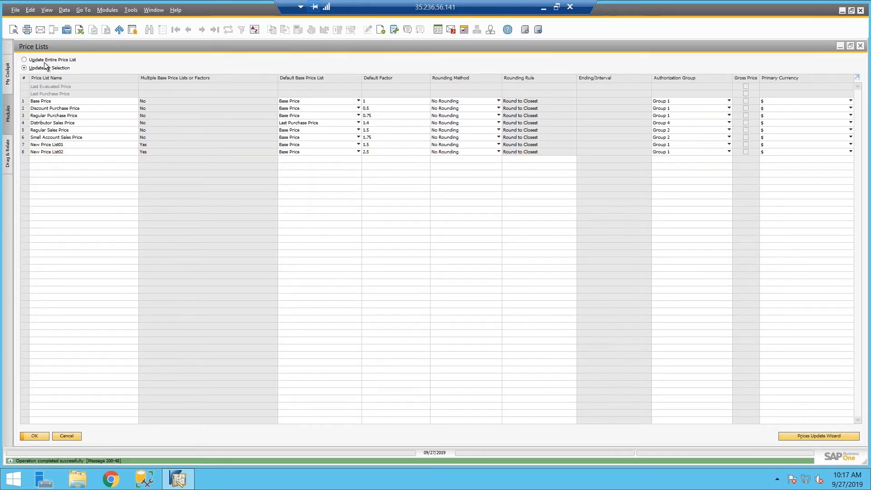
Switch to updating the entire price list, examine the item factors and prices in New Price List02, and close the price lists.
left_click(24, 60)
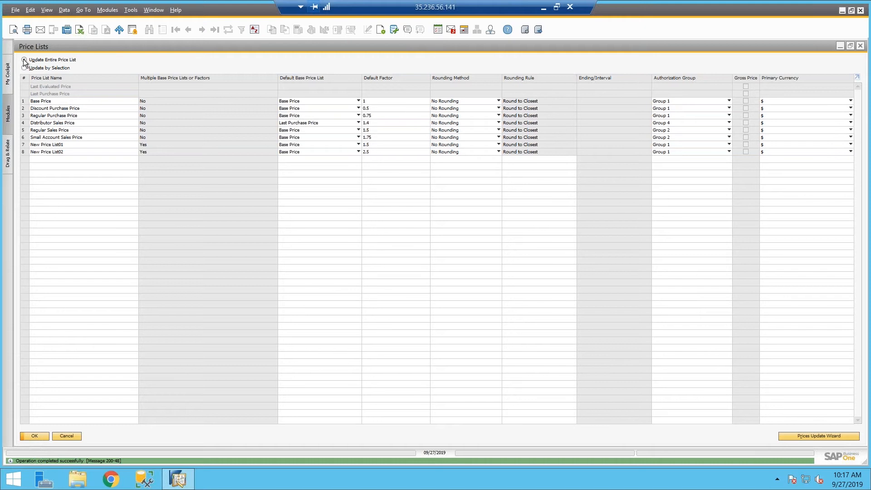
left_click(24, 151)
double_click(23, 152)
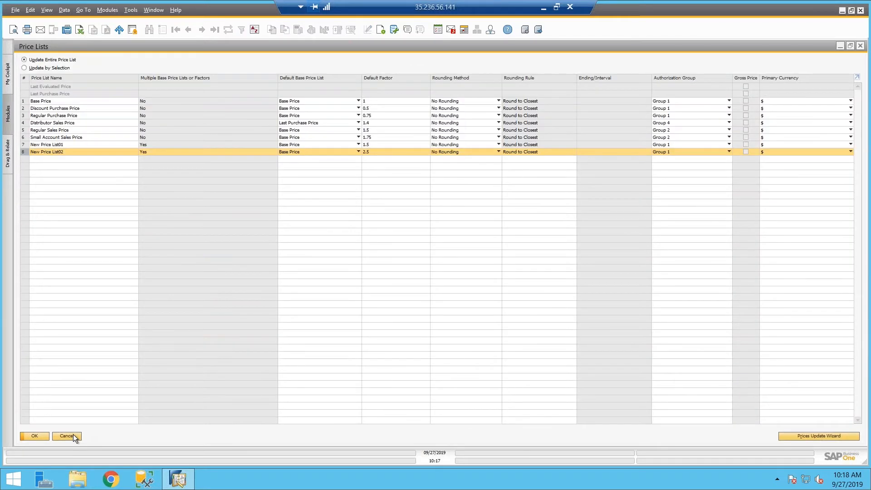
left_click(72, 434)
double_click(23, 152)
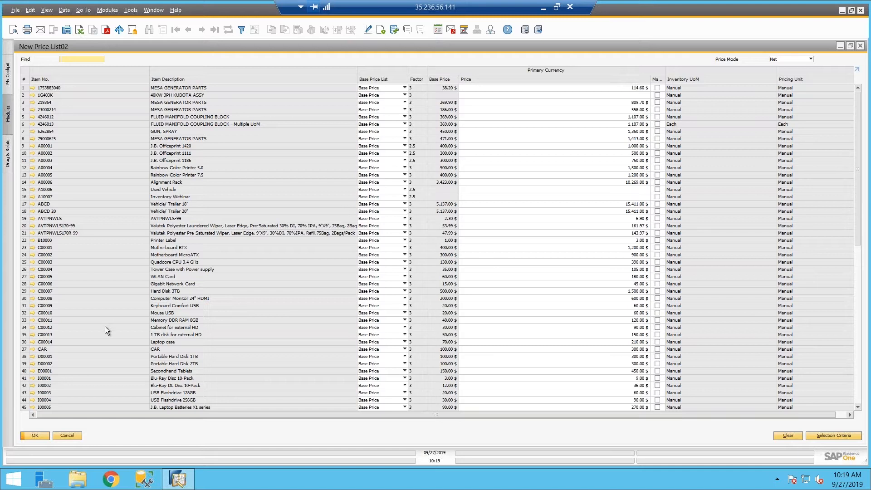
left_click(63, 435)
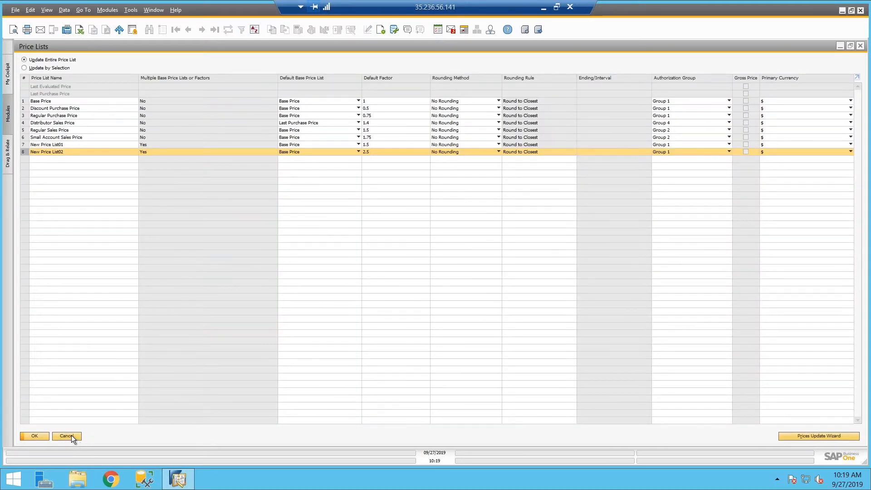
left_click(72, 434)
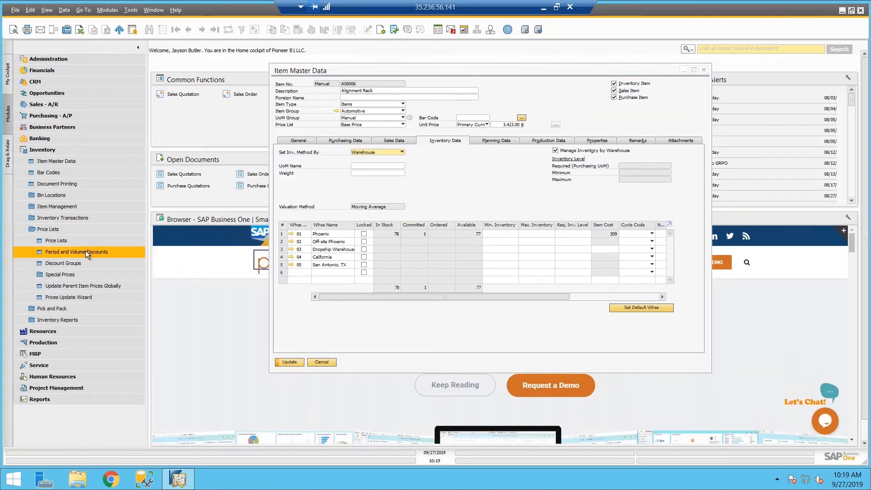
Open the special prices for business partners and bring up the GRACO-TX vendor's record.
left_click(74, 274)
left_click(76, 285)
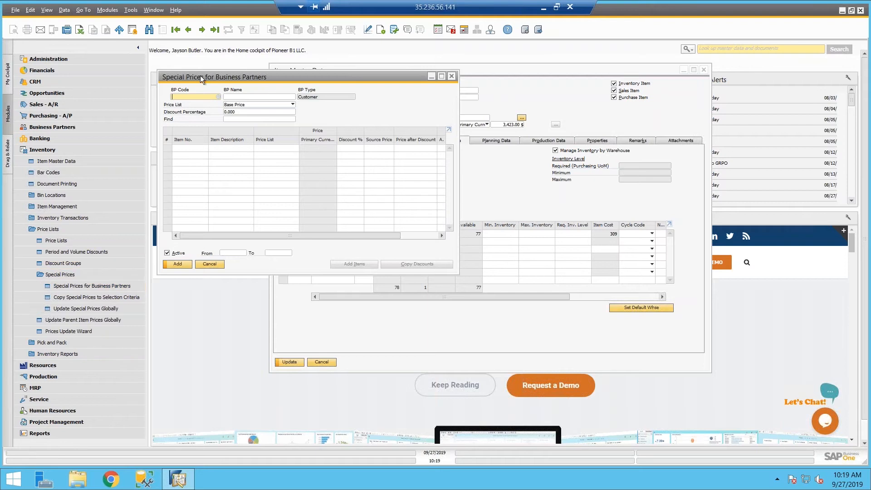
left_click(188, 30)
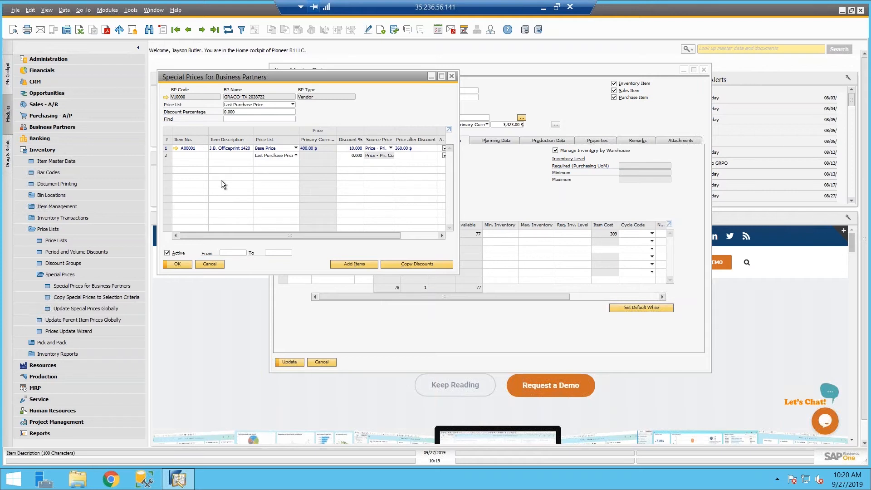
Try to add item 4246013 to the vendor's special prices with a 5% discount and a price after discount of 60.
left_click(190, 156)
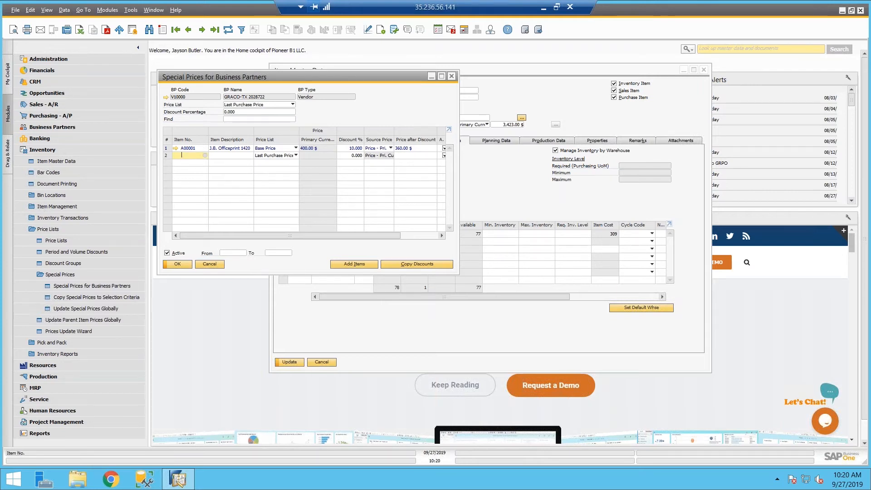
key("Tab")
double_click(213, 180)
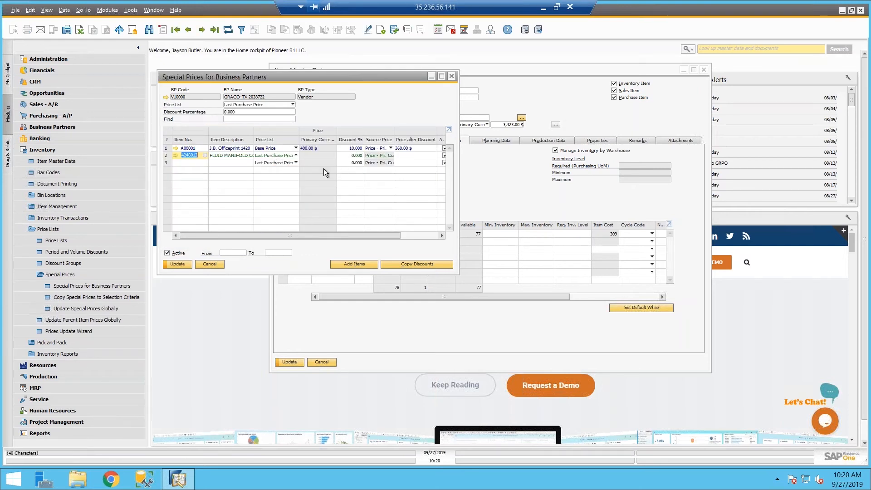
left_click(356, 155)
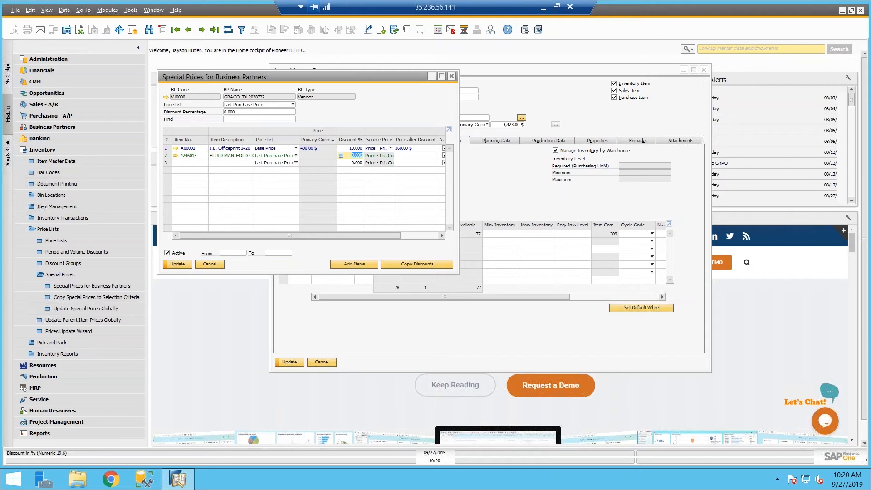
type("5")
key("Tab")
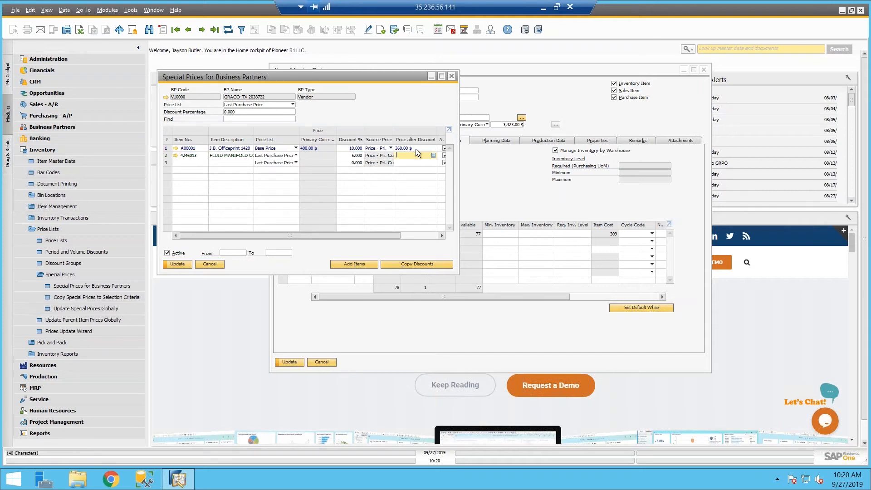
type("60")
key("Tab")
Delete the item 4246013 row from the vendor's special prices and save the record.
left_click(168, 147)
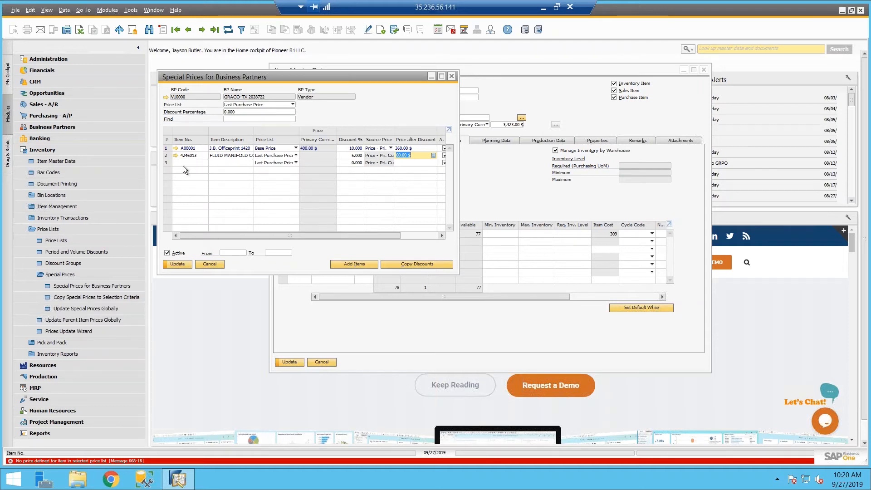
right_click(164, 153)
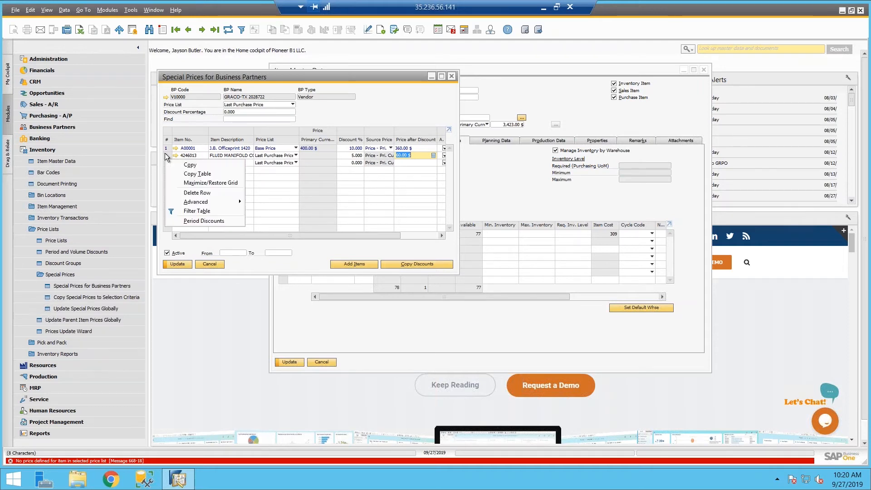
left_click(203, 191)
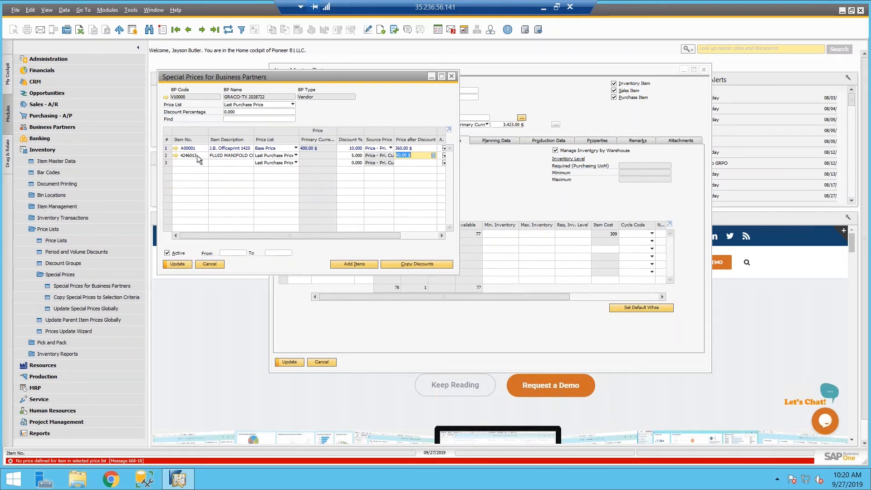
left_click(419, 154)
left_click(444, 155)
left_click_drag(459, 160, 471, 161)
left_click(445, 155)
right_click(415, 154)
left_click(450, 202)
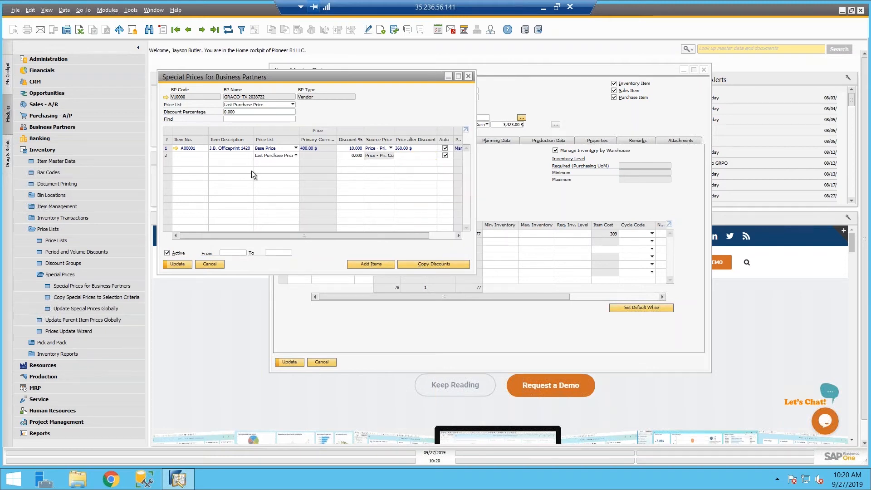
left_click(188, 262)
Examine the period discounts for item A00001 and the volume discounts of its first period.
double_click(167, 148)
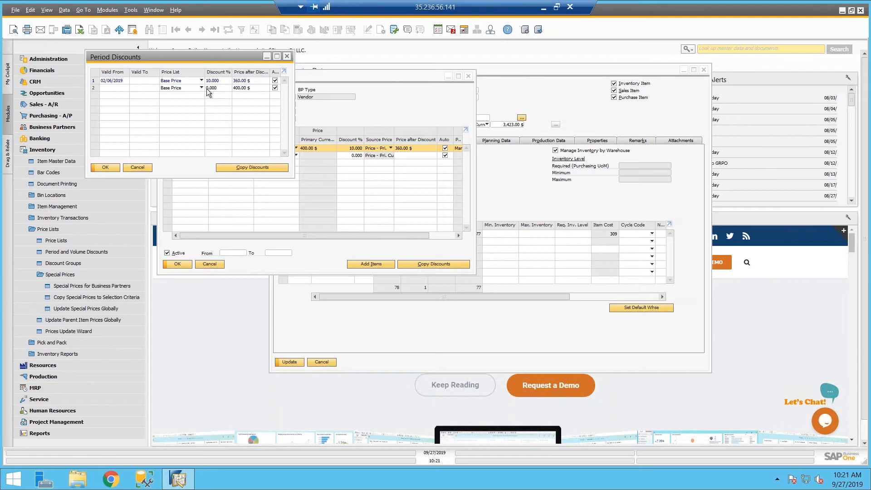
double_click(94, 81)
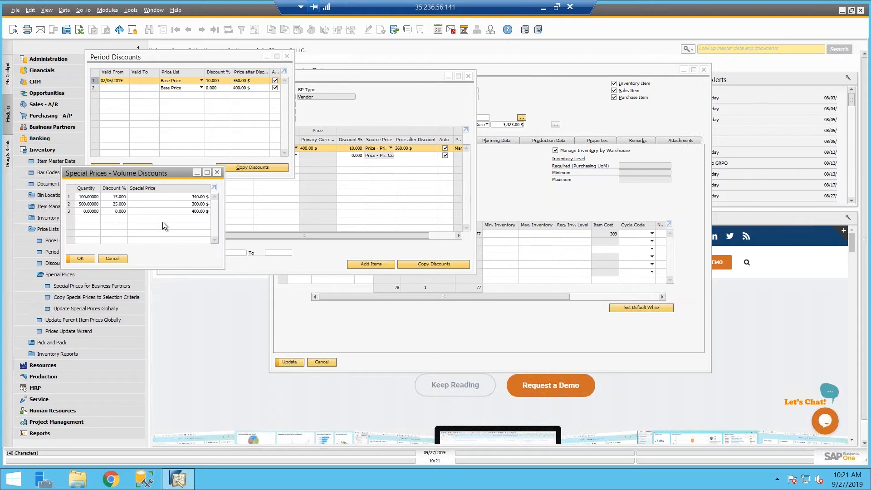
left_click(116, 260)
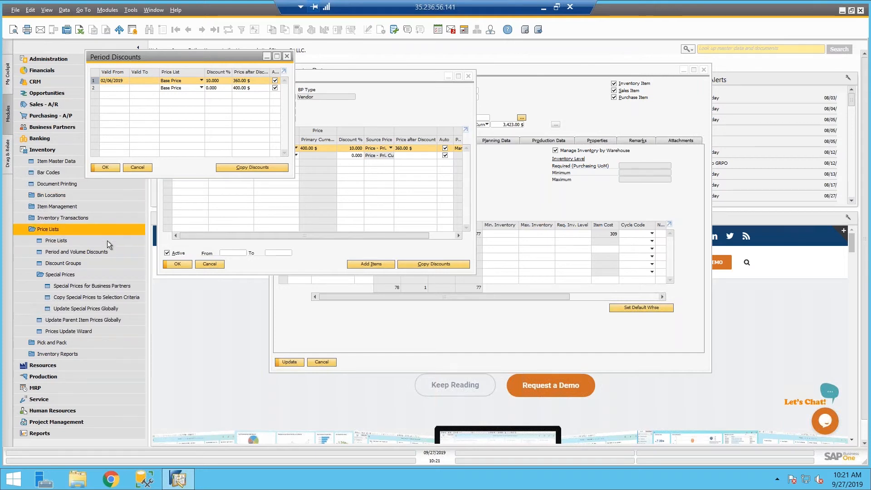
View the options for updating special prices globally and the update methods in the Prices Update Wizard.
left_click(88, 307)
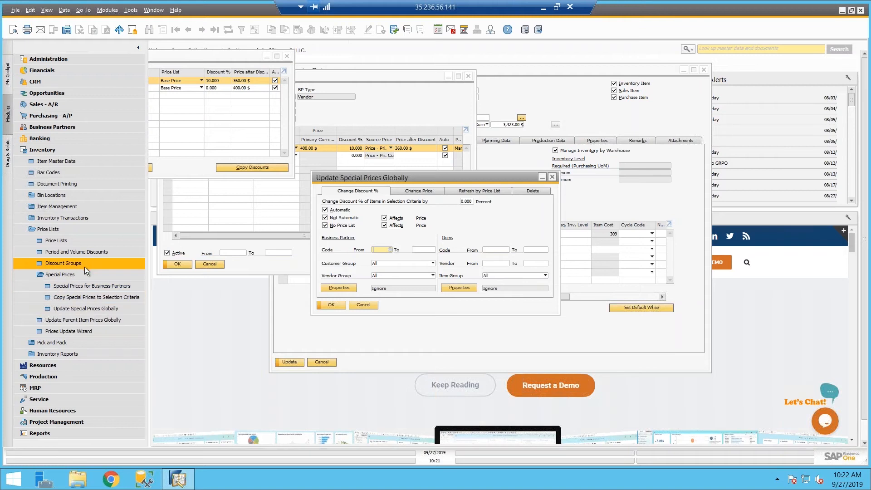
left_click(75, 331)
left_click(642, 348)
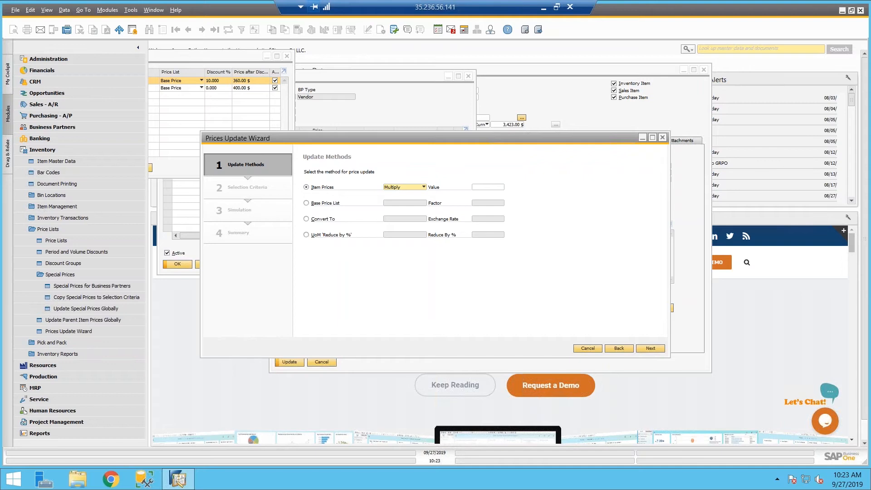
Look at a blank sales order form and close it without adding an order.
left_click(58, 105)
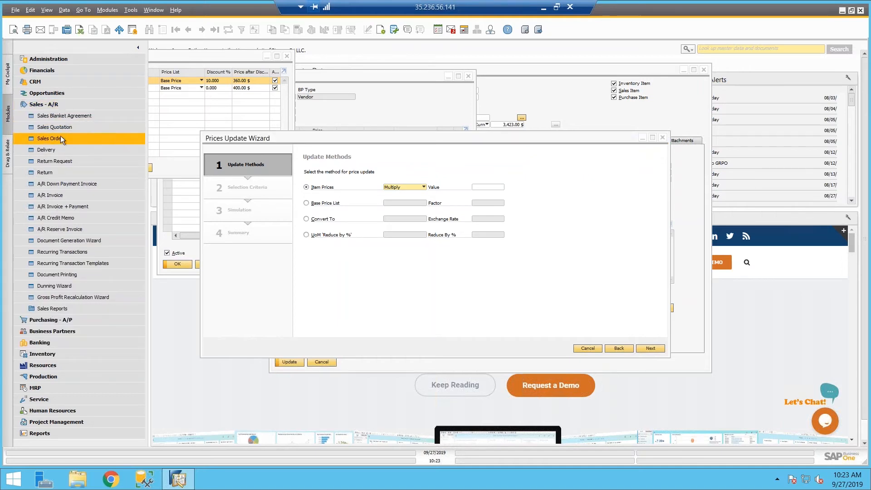
left_click(120, 141)
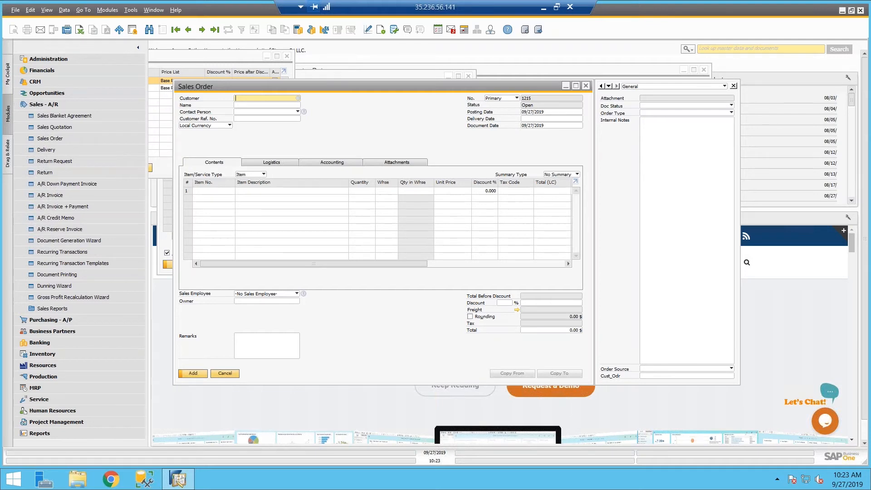
left_click(224, 373)
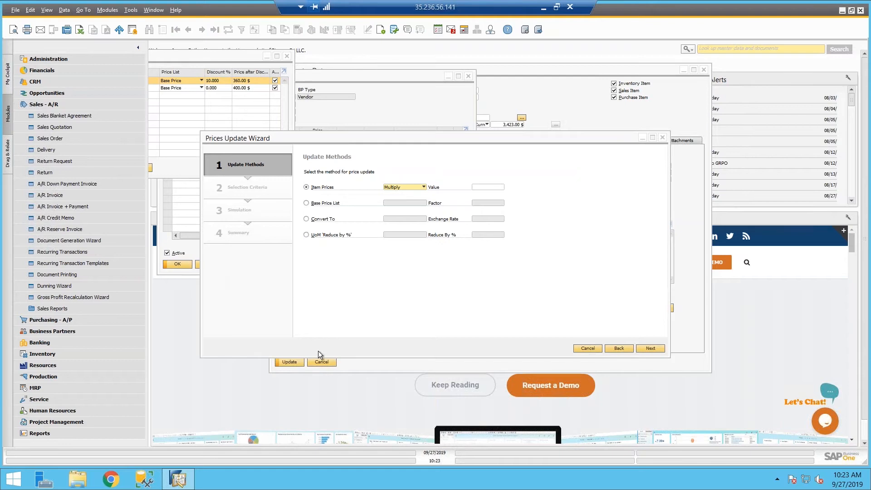
Close the Prices Update Wizard and the open special price and discount windows to return to the item master data.
left_click(663, 137)
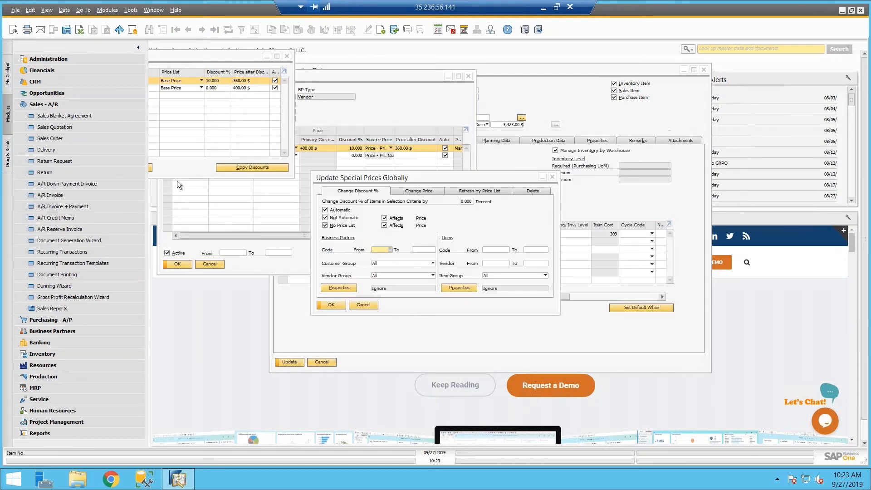
left_click(142, 167)
left_click(328, 304)
left_click(207, 264)
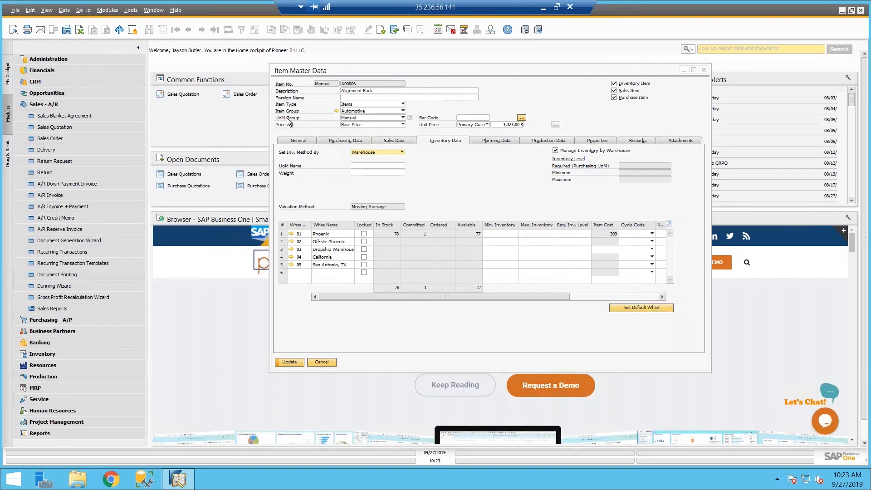
Review the unit of measure groups available for the Alignment Rack and its purchasing data.
left_click(357, 118)
left_click(356, 118)
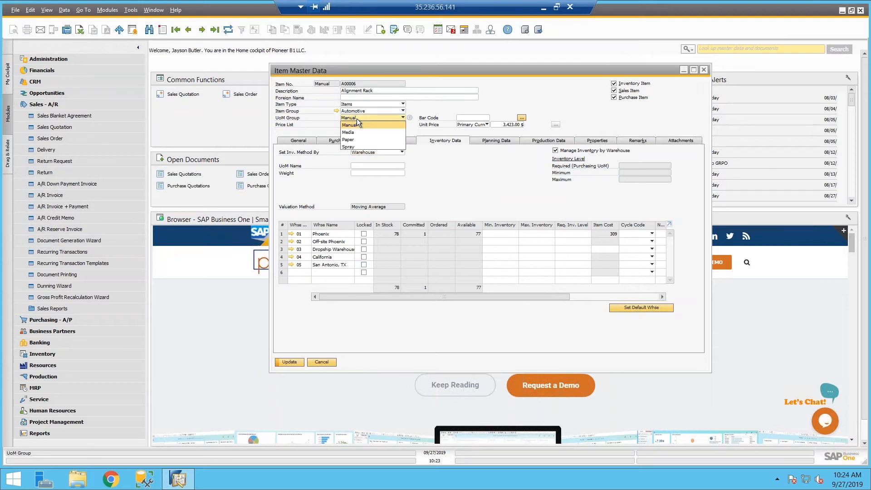
left_click(327, 121)
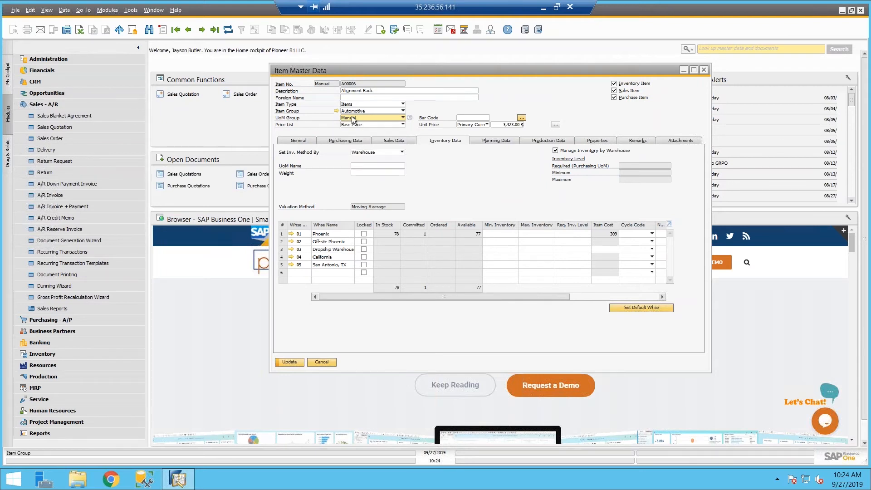
left_click(355, 144)
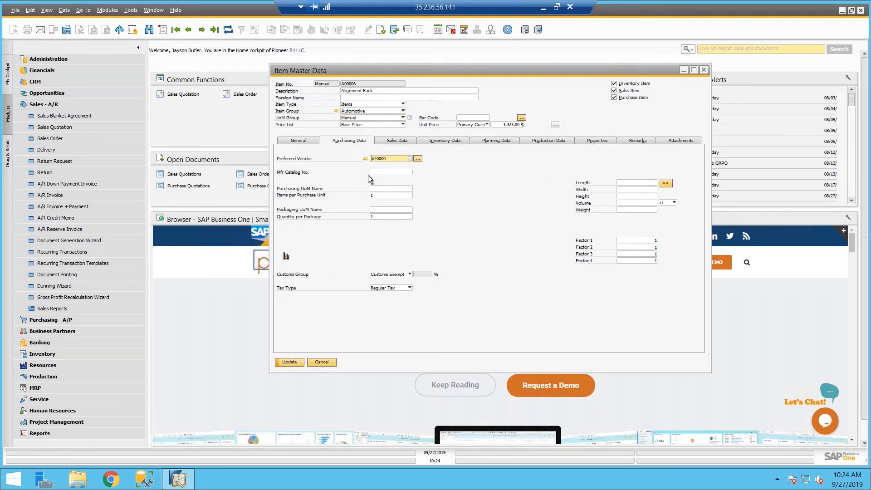
Look at the unit of measure name fields in the Alignment Rack's purchasing, sales and inventory data.
left_click(379, 190)
left_click(407, 141)
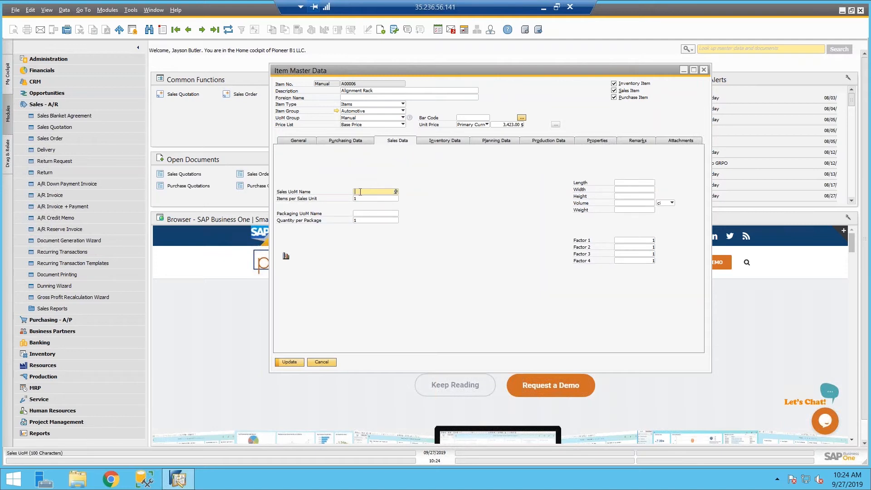
left_click(438, 142)
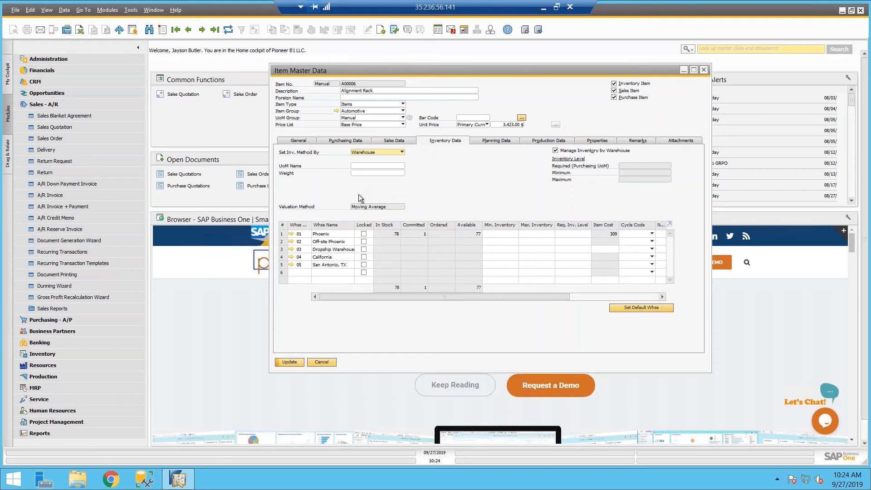
left_click(368, 165)
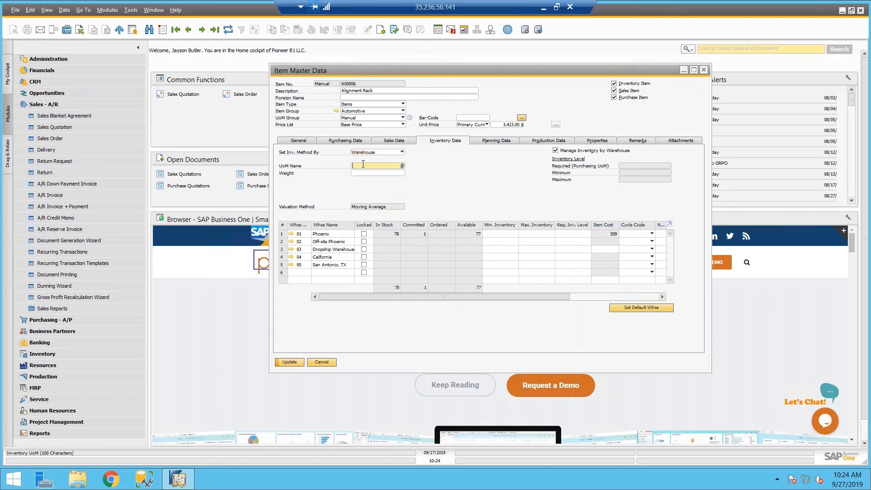
Set the Alignment Rack's purchasing UoM name to Case with 12 items per purchase unit.
left_click(348, 140)
left_click(378, 189)
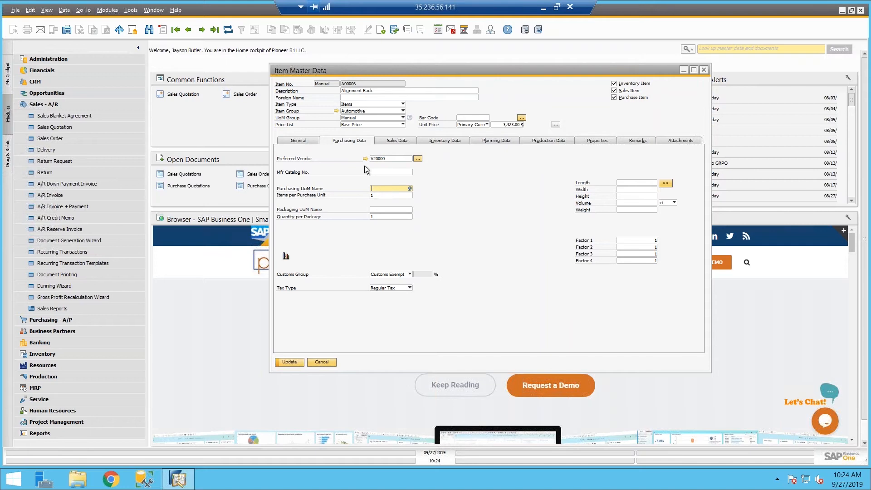
type("Case")
key("Tab")
type("12")
left_click(375, 207)
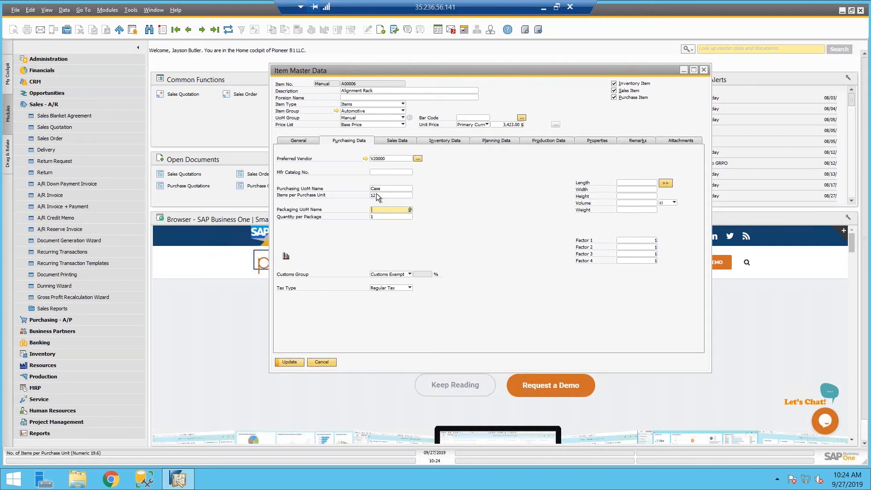
Change the Alignment Rack's UoM group to Media and accept the removal of its associated UoM data.
left_click(357, 119)
left_click(358, 125)
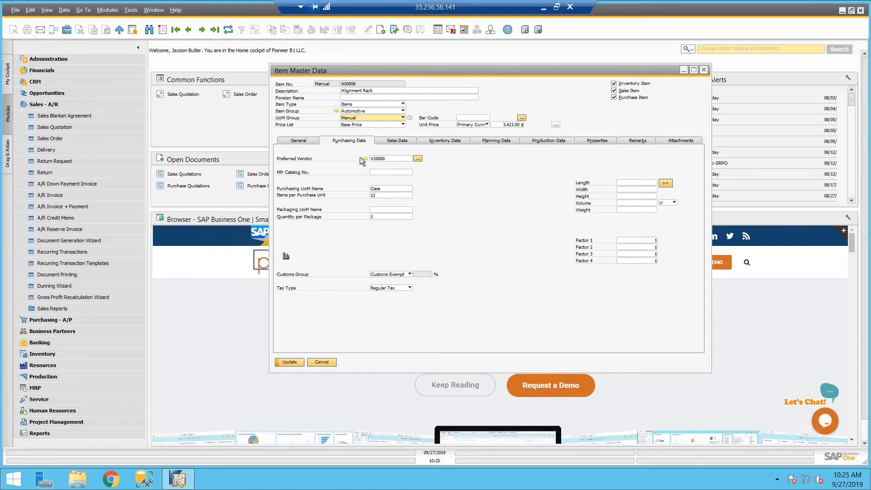
left_click(434, 141)
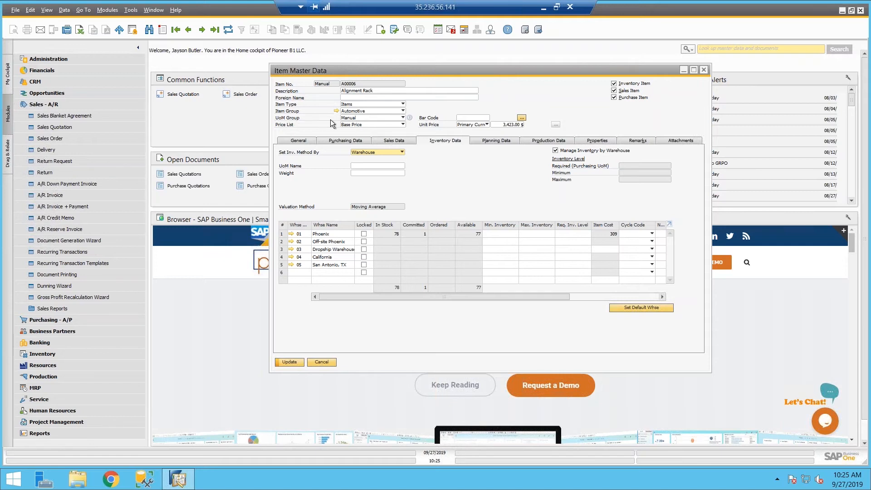
left_click(357, 118)
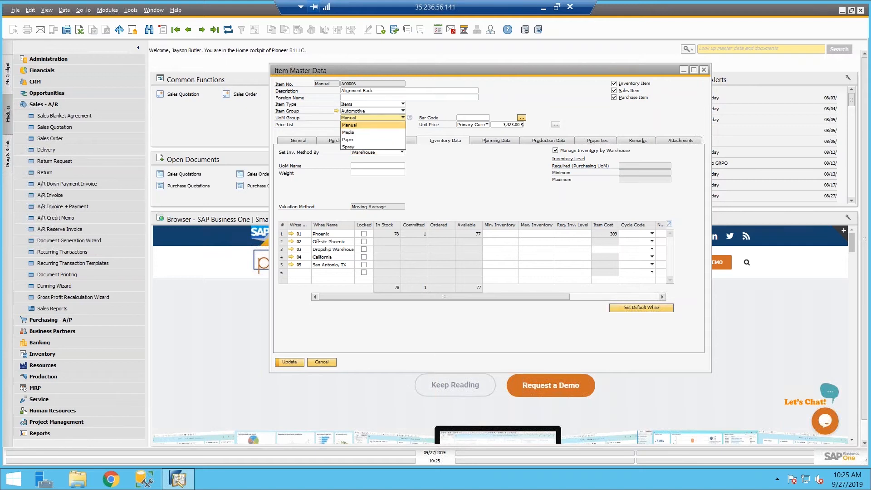
left_click(360, 131)
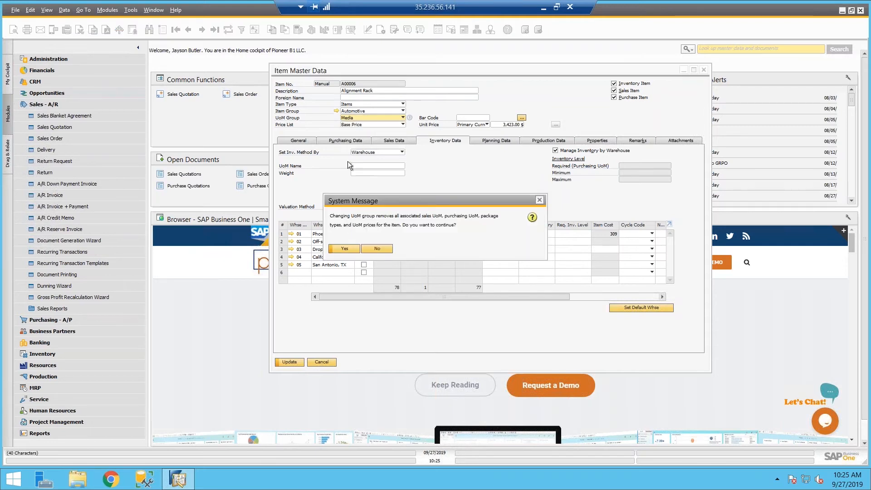
left_click(351, 250)
Switch the Alignment Rack's UoM group to Paper and confirm the change.
left_click(363, 119)
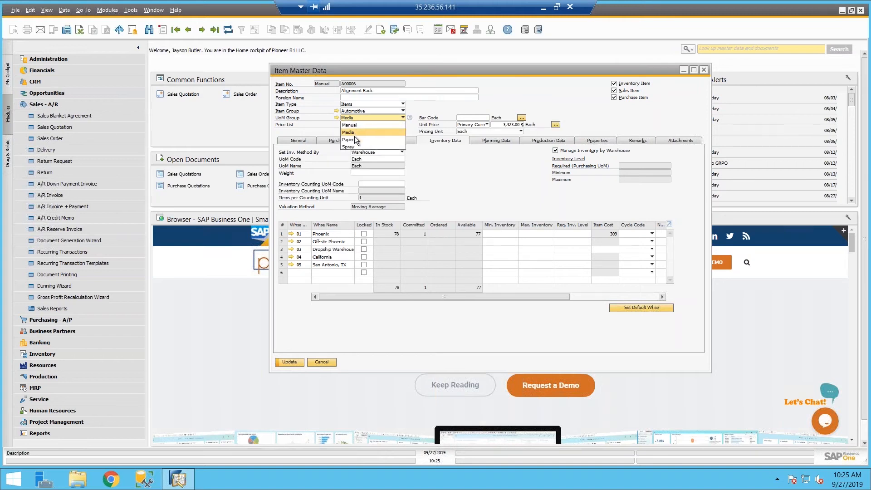
left_click(357, 138)
left_click(345, 249)
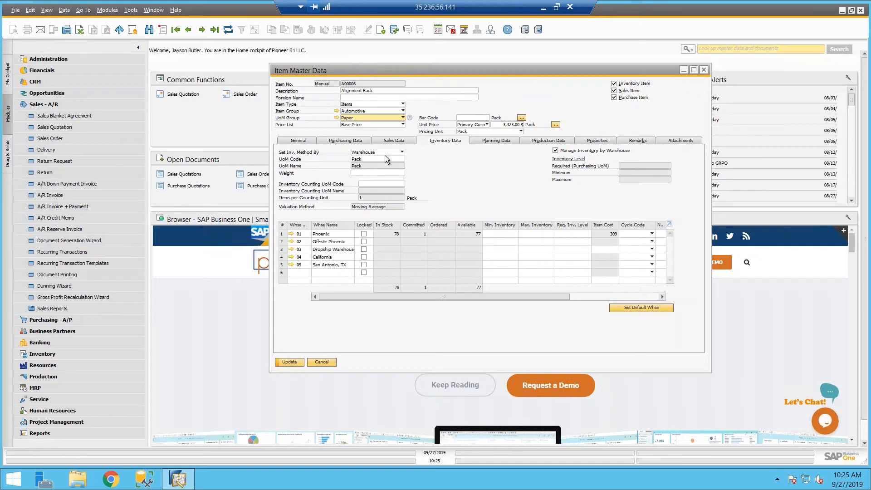
Inspect the inventory UoM code, the pricing unit and the base price's UoM prices, leaving them as they are.
double_click(359, 159)
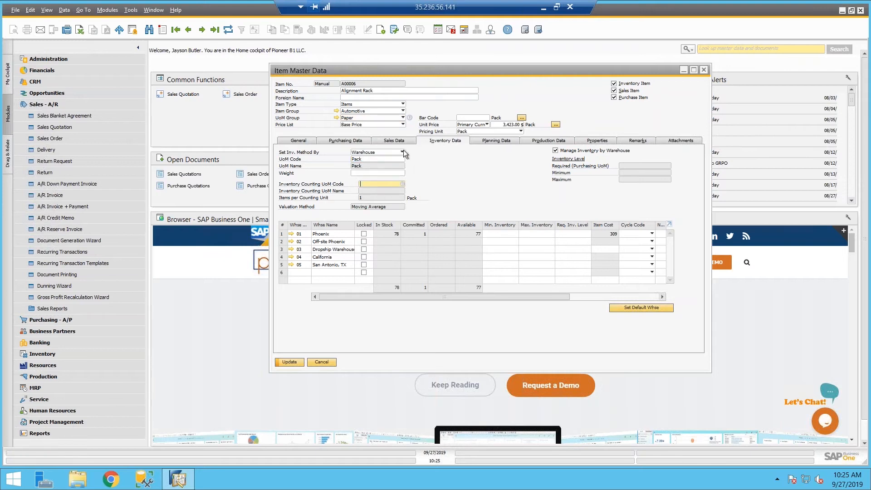
left_click(486, 132)
left_click(555, 124)
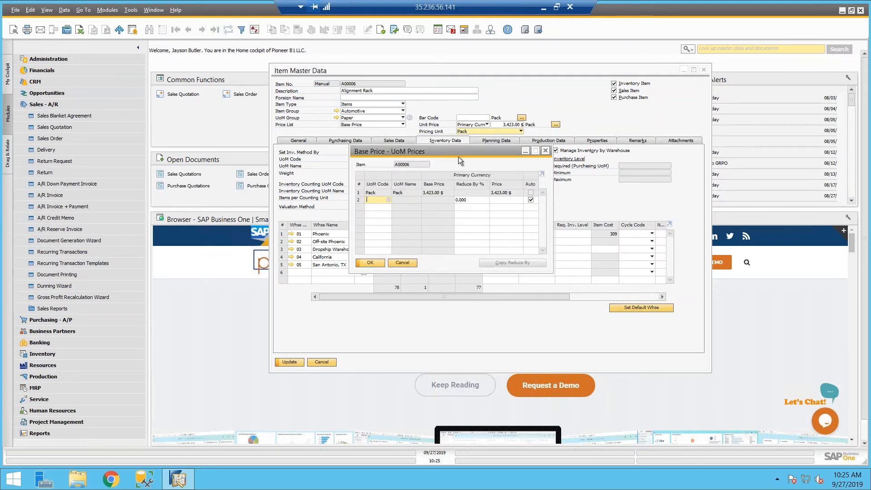
left_click(402, 263)
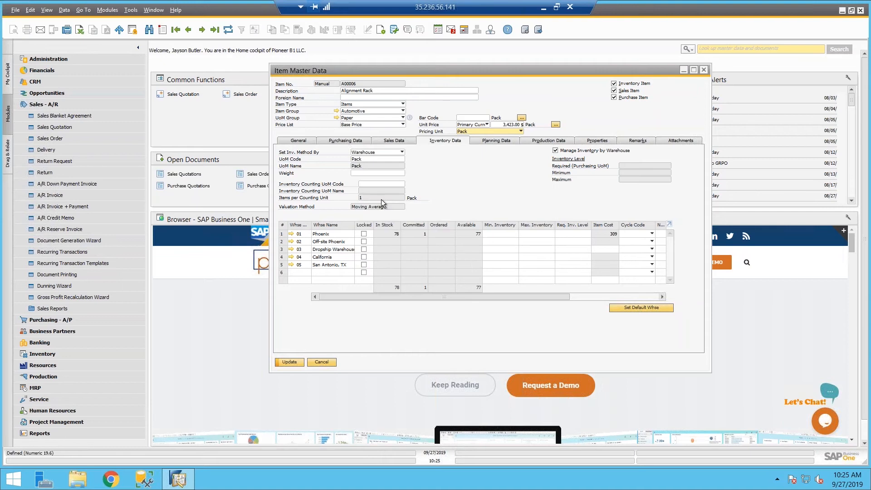
Examine the Paper group definition with its alternative and base unit quantities, and close it.
left_click(337, 118)
left_click_drag(279, 258, 295, 213)
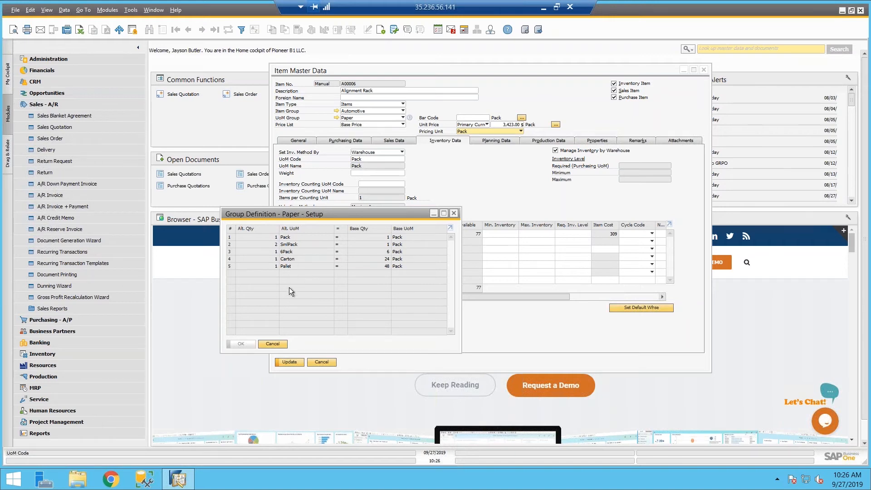
left_click(276, 344)
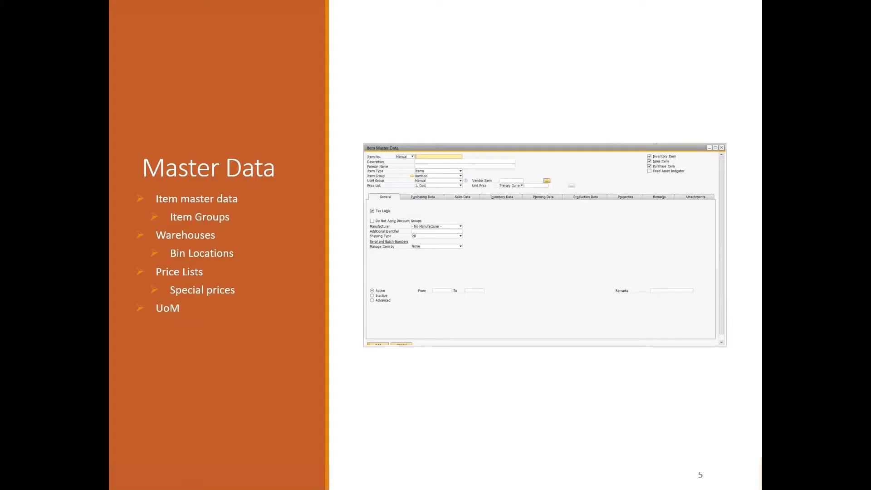
left_click(544, 10)
left_click(428, 115)
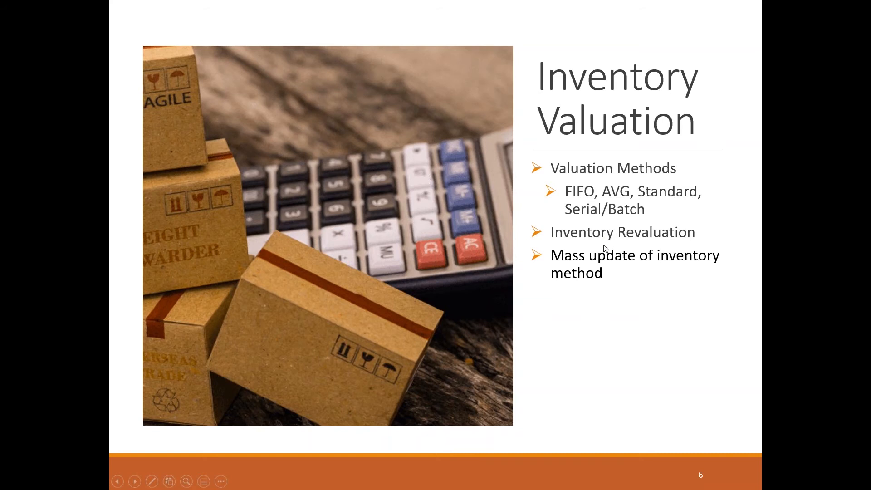
key("alt+Tab")
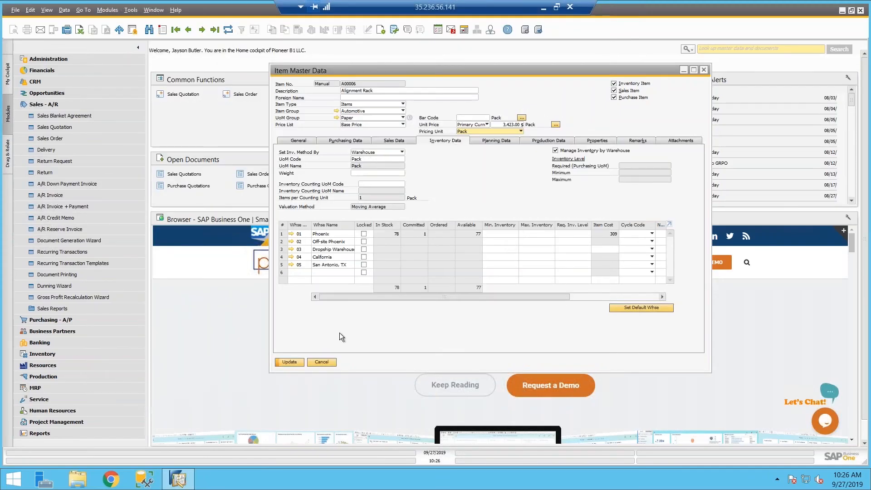
Close the Alignment Rack record without saving its changes and open a blank item master data form.
left_click(326, 361)
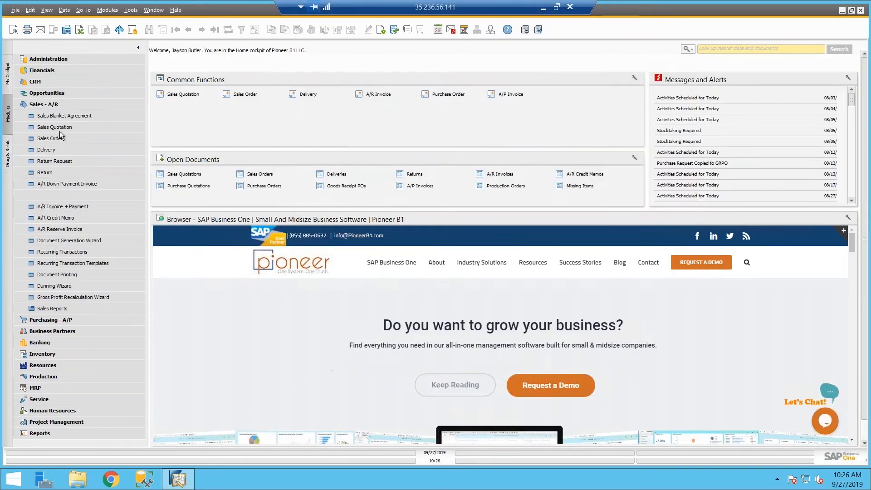
left_click(69, 102)
left_click(63, 147)
left_click(62, 158)
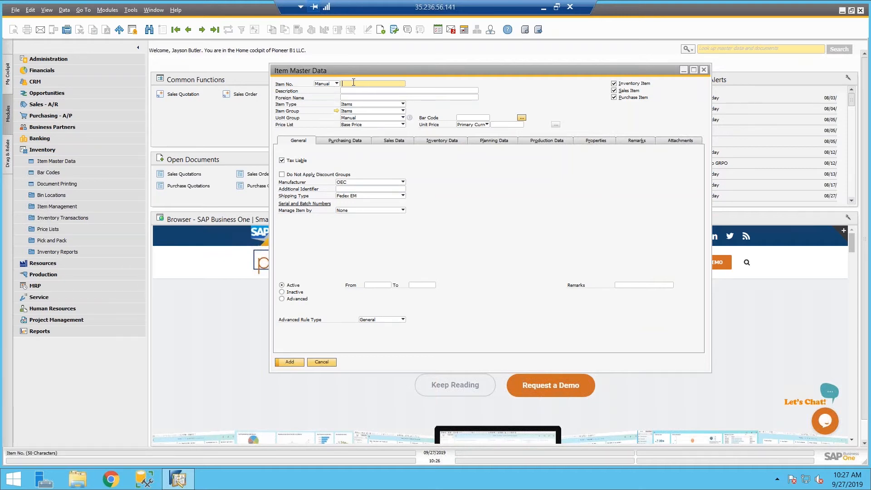
Enter item number 10202 and the description Test item on the new item record.
type("10202")
key("Tab")
type("Test item")
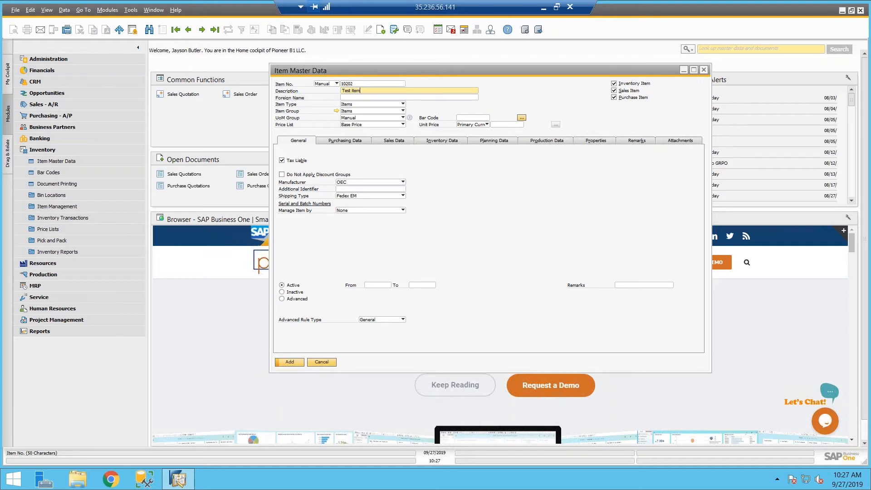
Review the valuation methods offered in the test item's inventory data, keeping Moving Average.
left_click(434, 143)
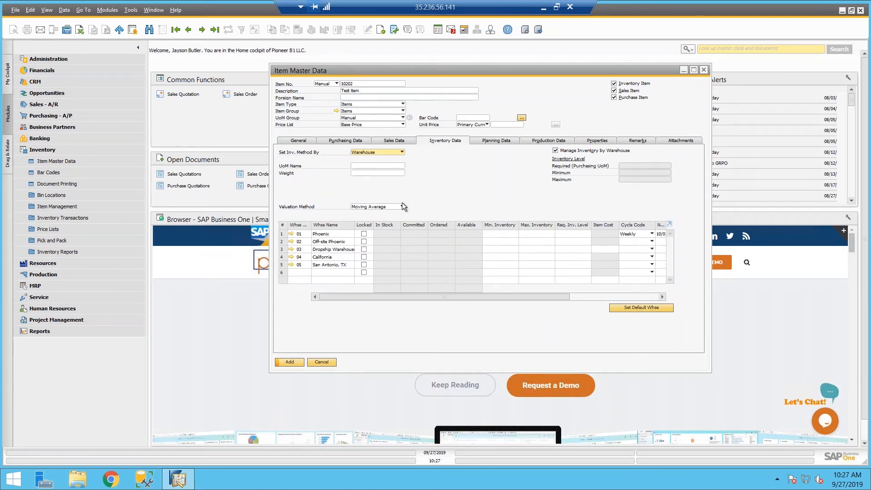
left_click(370, 207)
left_click(370, 208)
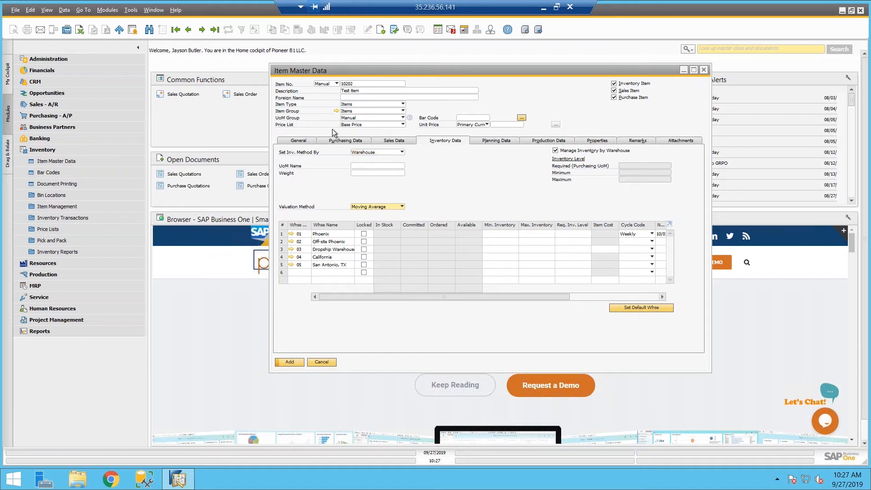
left_click(383, 208)
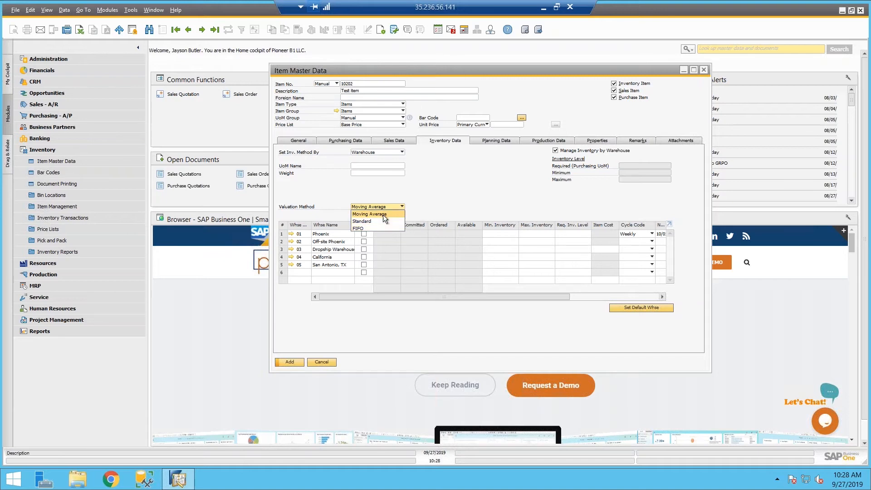
left_click(368, 189)
Set the test item to be managed by Serial Numbers in its general data.
left_click(309, 142)
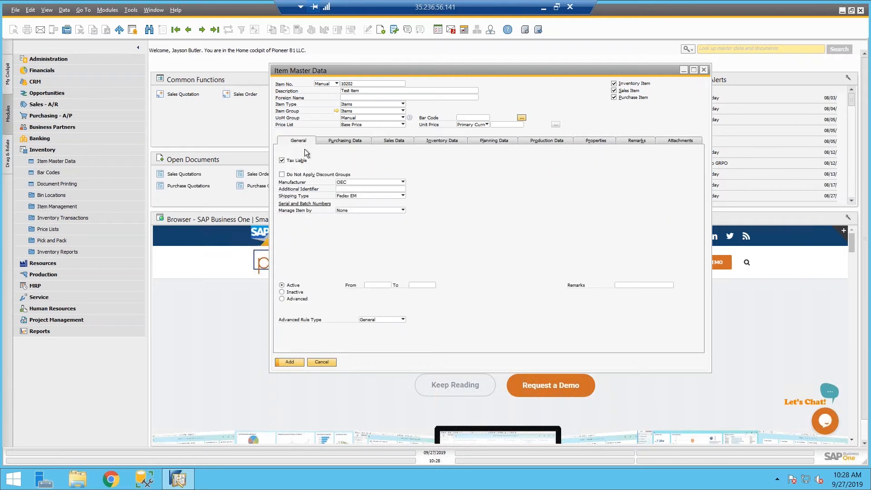
left_click(358, 211)
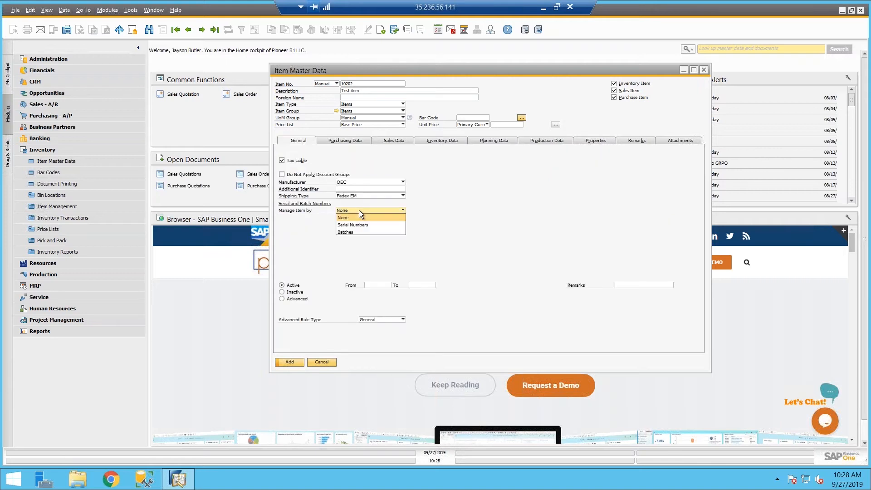
left_click(358, 225)
Check the valuation methods available for the serial-managed test item, including Serial/Batch, without changing the method.
left_click(443, 141)
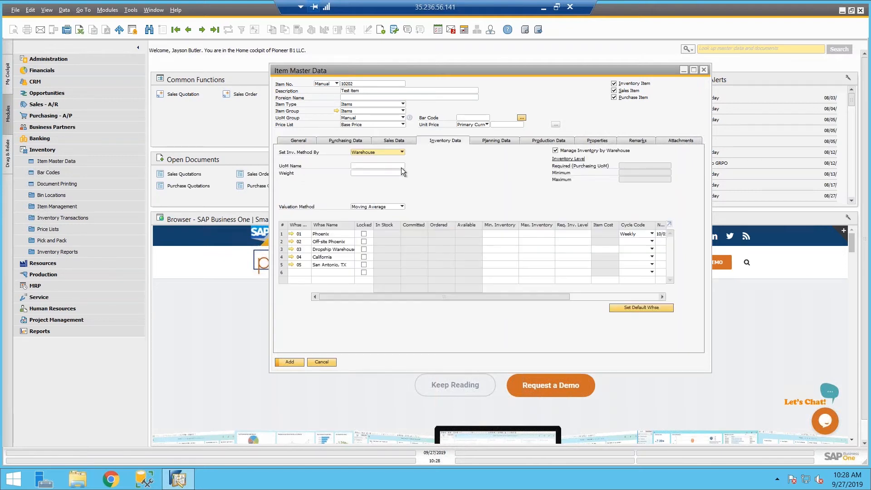
left_click(377, 206)
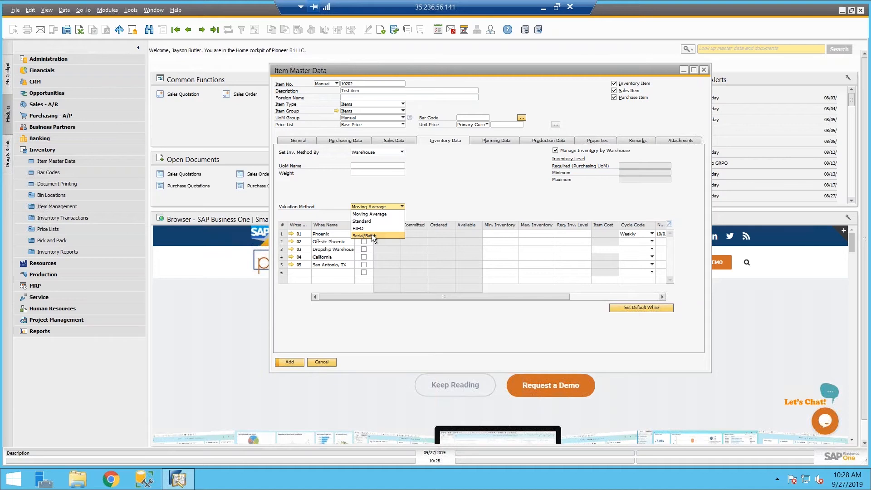
left_click(447, 205)
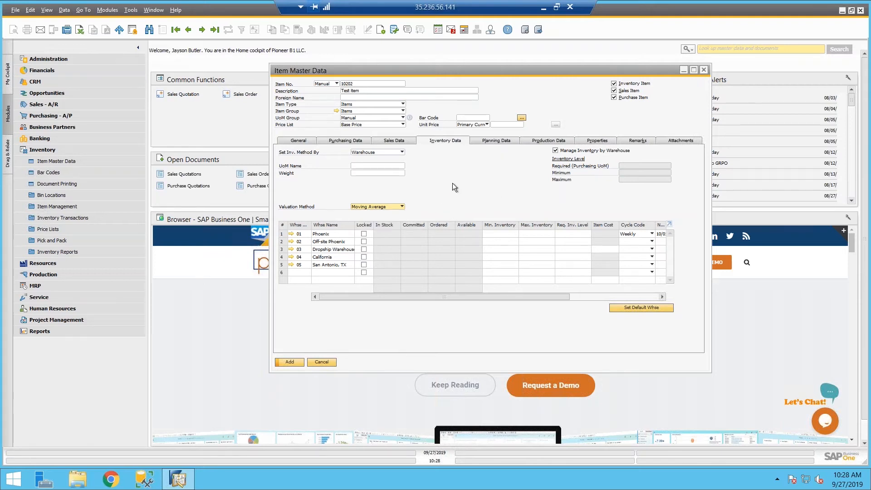
Discard the unsaved test item and add a new item record with the item number a.
left_click(202, 30)
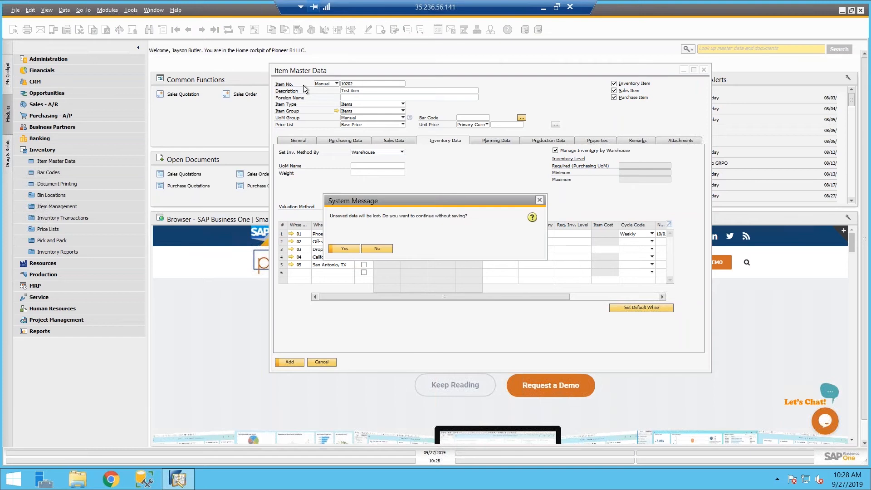
left_click(345, 247)
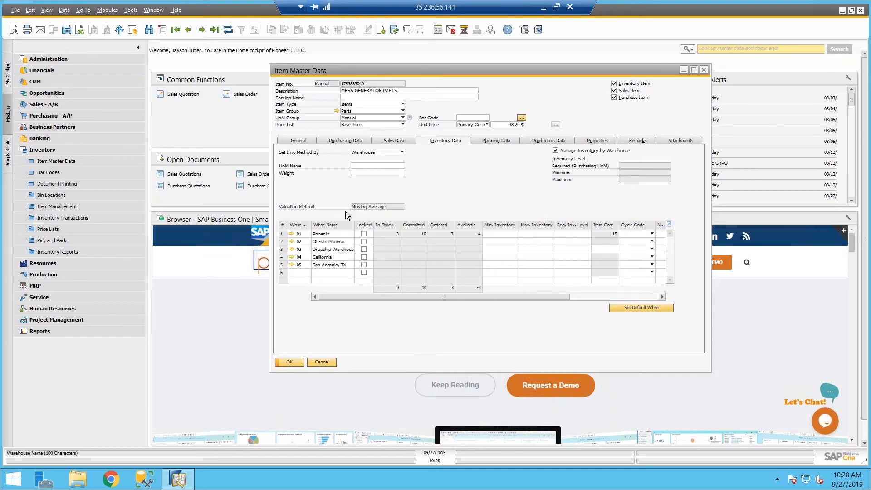
left_click(361, 85)
type("a")
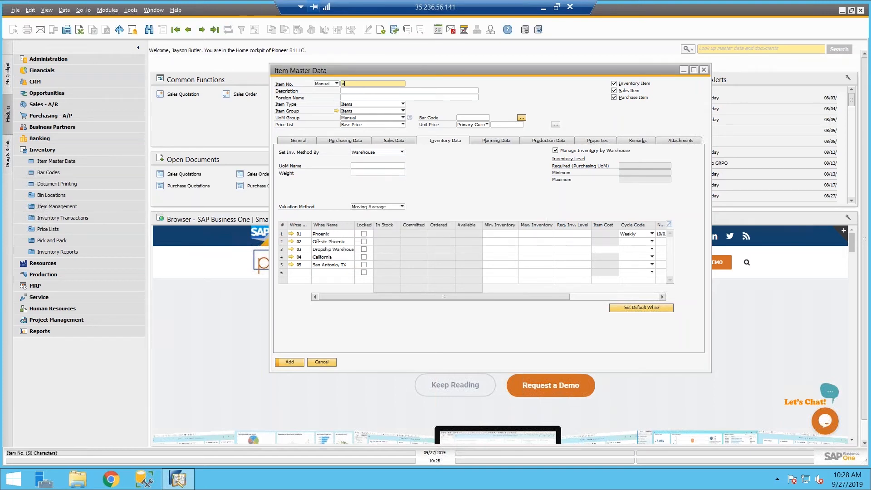
left_click(289, 362)
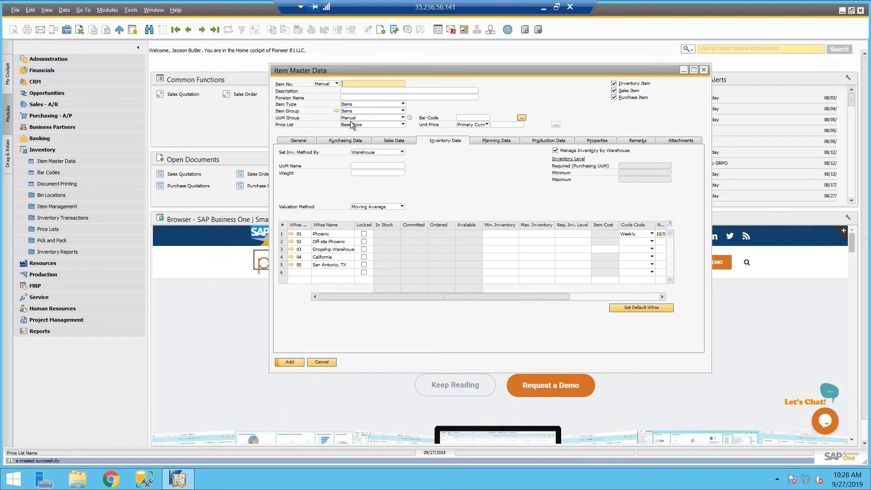
Find the item numbered a and browse onward to the J.B. Officeprint 1111 record.
key("ctrl+f")
type("a")
key("Return")
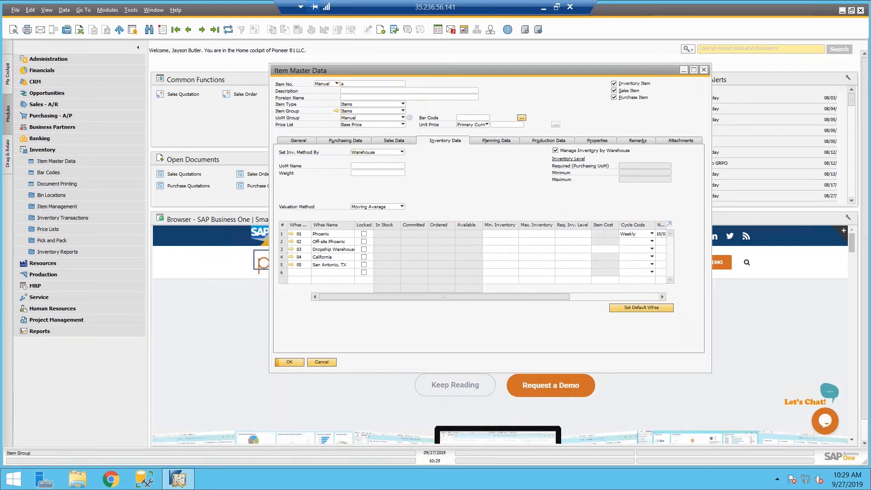
key("Page_Down")
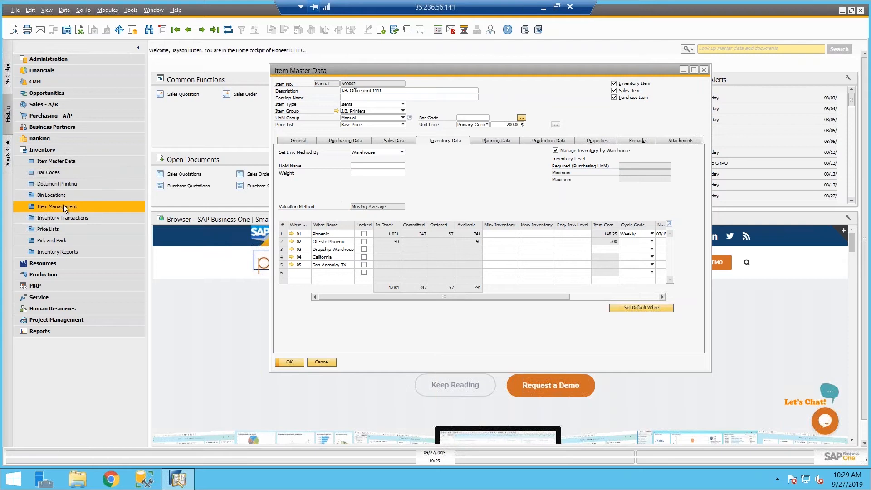
Start an inventory revaluation of type Price Change and enter item A00002, J.B. Officeprint 1111, on the first line.
left_click(68, 217)
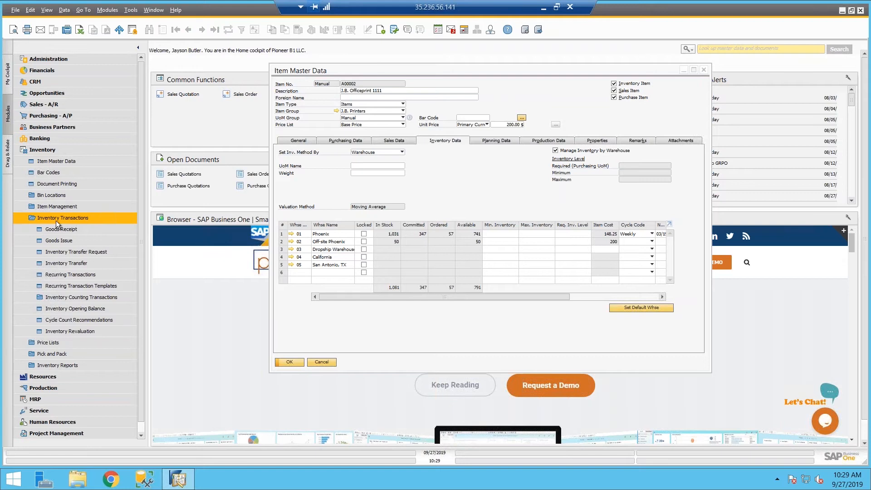
left_click(69, 329)
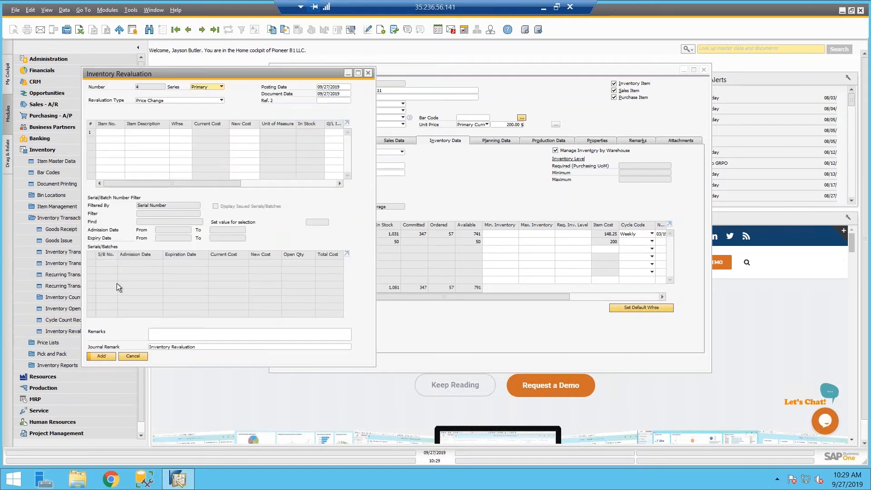
left_click_drag(205, 73, 226, 137)
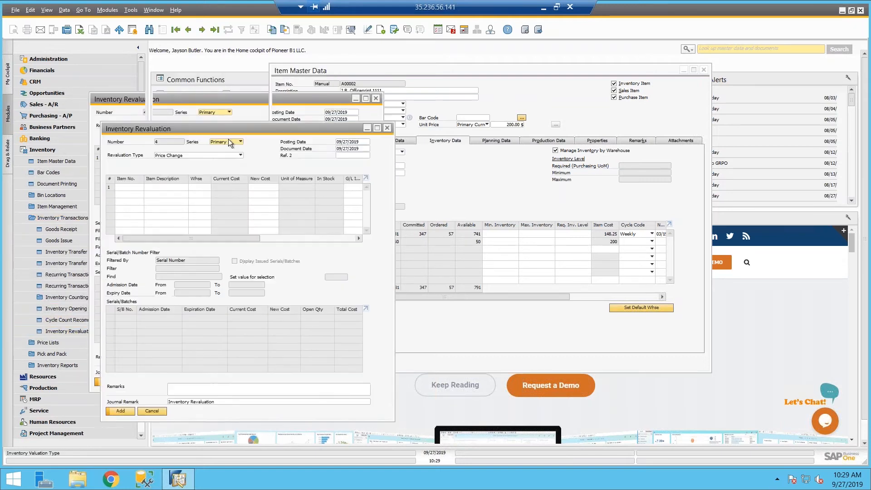
left_click(132, 199)
type("1")
key("BackSpace")
type("a")
key("Tab")
key("shift+Tab")
type("a00")
key("Tab")
double_click(204, 149)
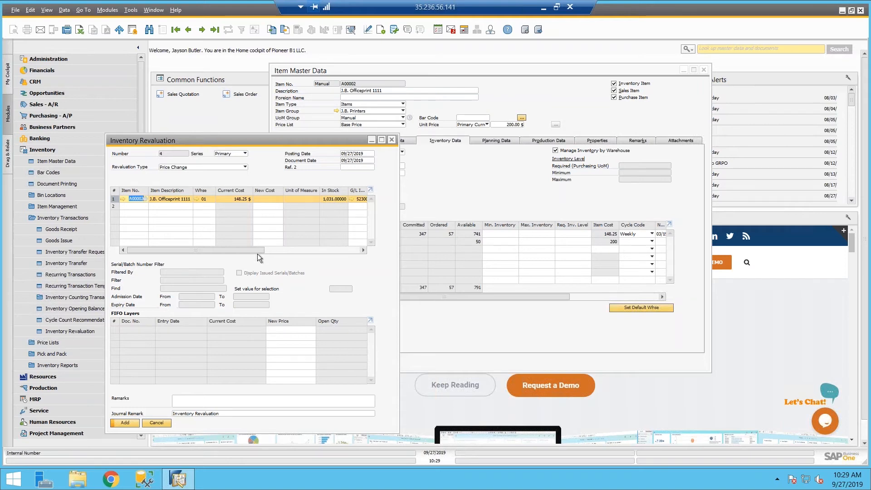
Set the new cost of J.B. Officeprint 1111 to 145 in the revaluation and add the document.
left_click_drag(256, 249, 295, 248)
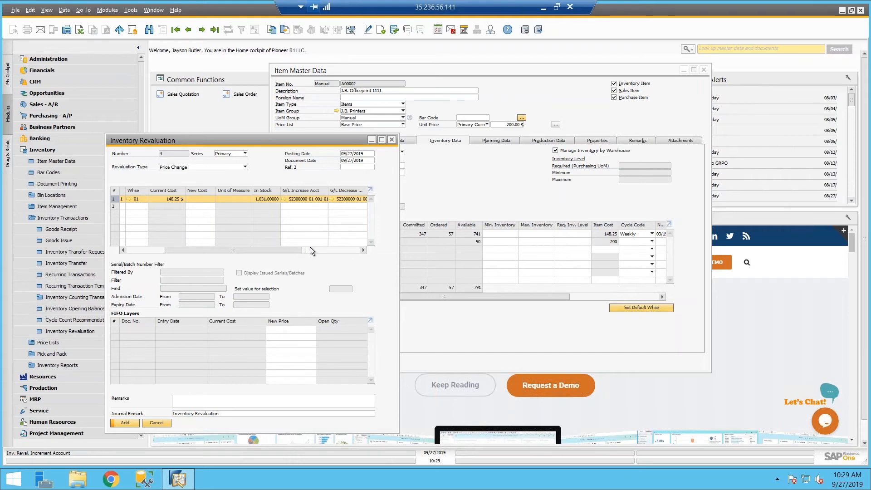
left_click_drag(297, 249, 320, 249)
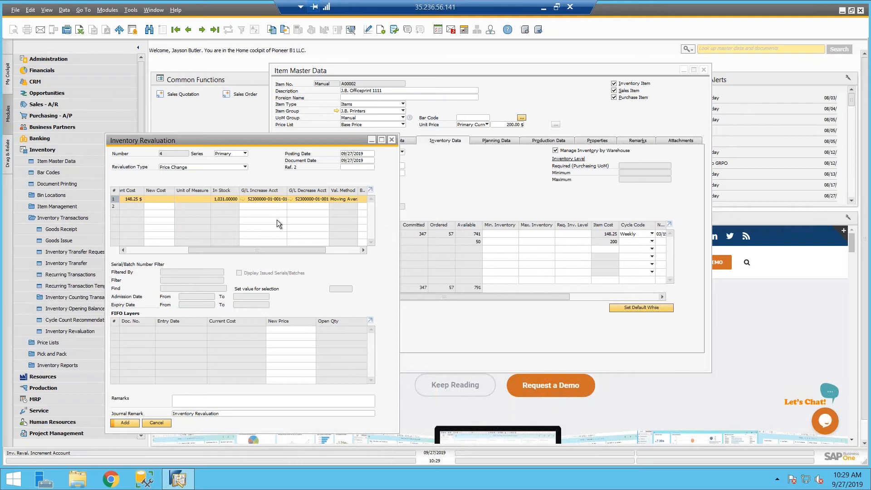
left_click_drag(278, 250, 300, 252)
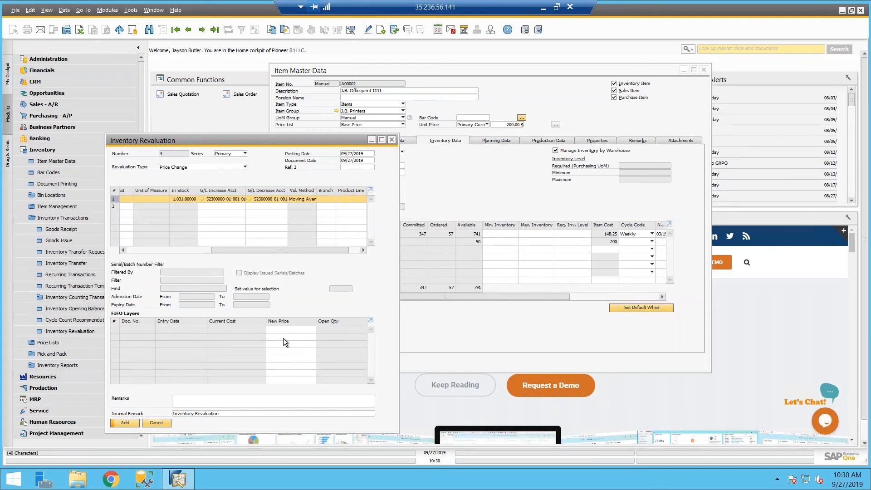
left_click_drag(245, 249, 181, 248)
left_click(243, 200)
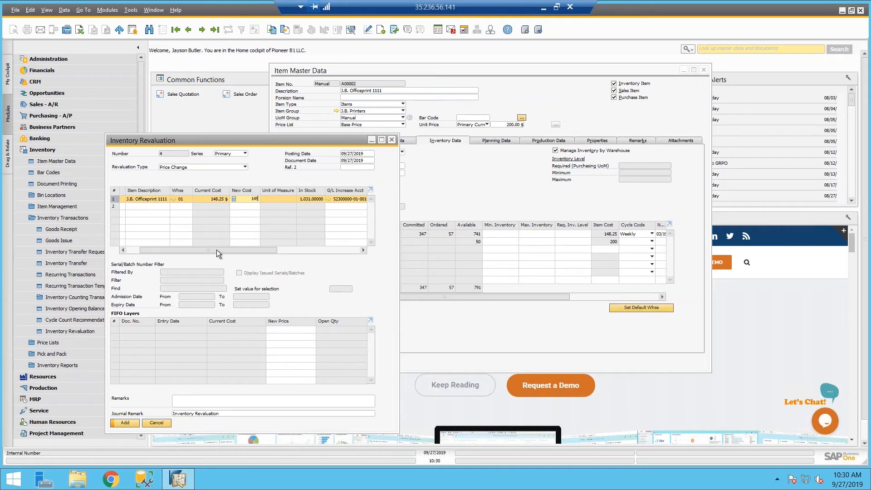
key("Tab")
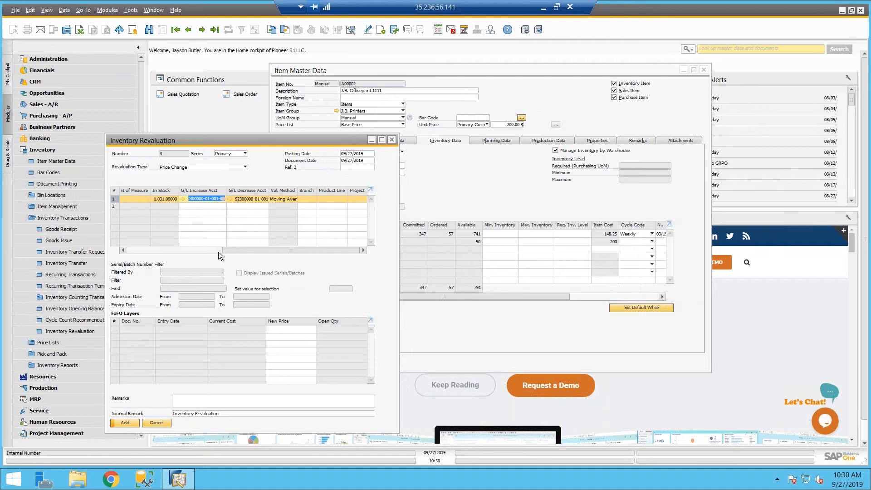
left_click_drag(233, 249, 124, 252)
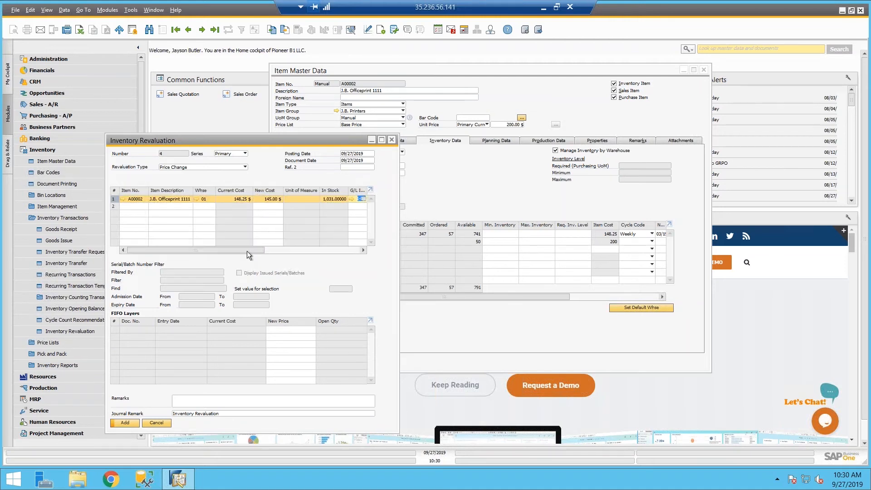
left_click(128, 423)
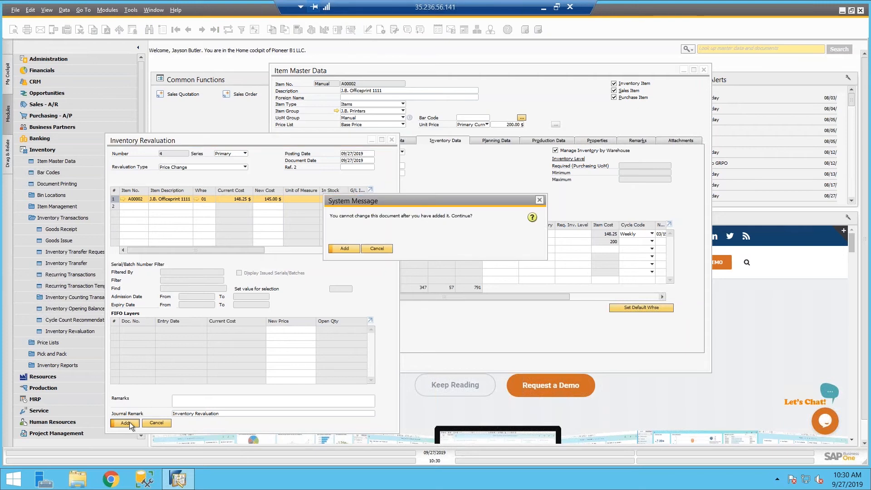
left_click(346, 249)
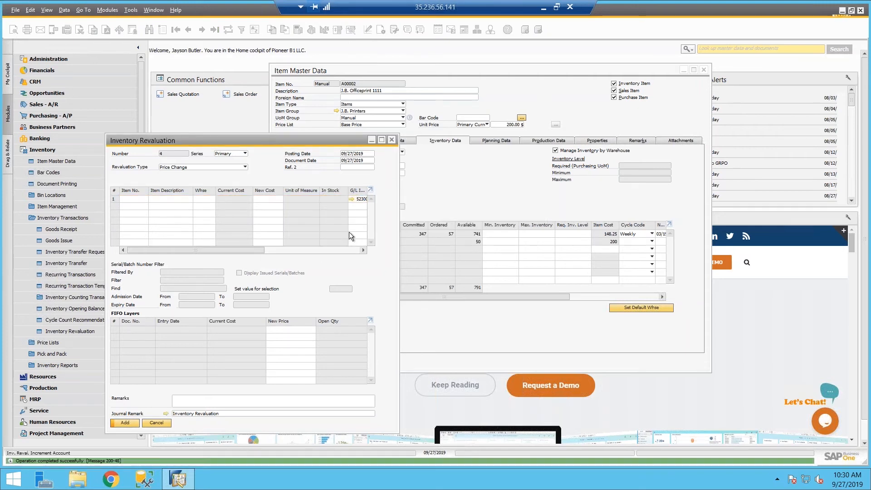
Refresh the J.B. Officeprint 1111 item record to check its cost, and review the journal entry of the posted revaluation.
left_click(462, 188)
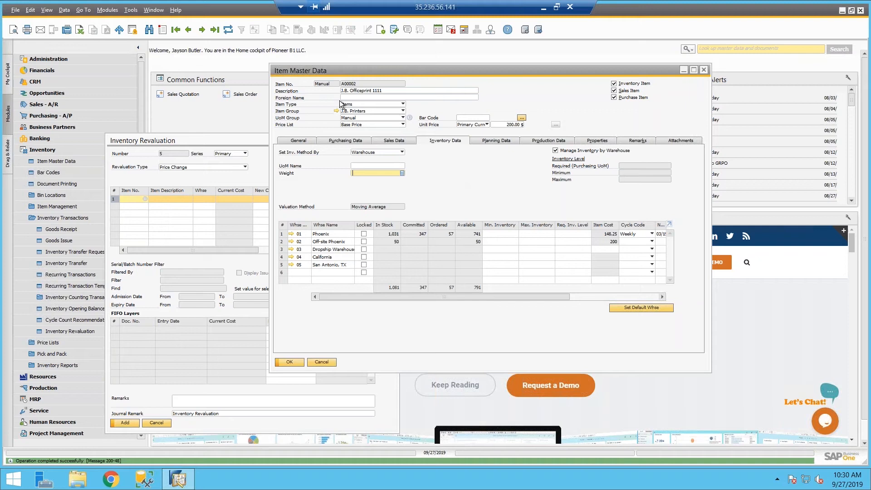
left_click(228, 29)
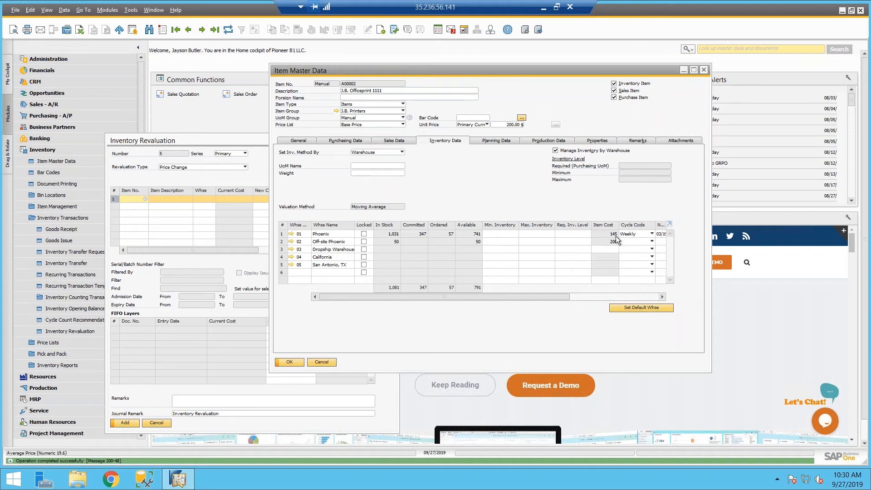
left_click(208, 142)
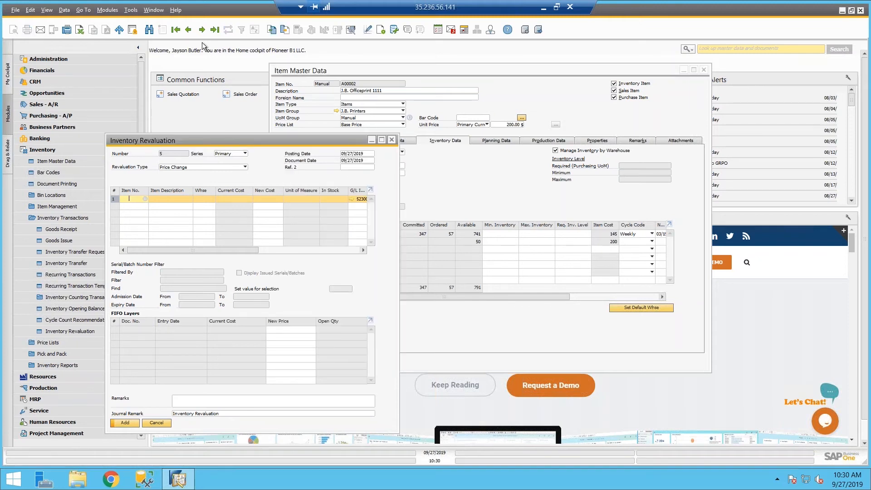
left_click(188, 29)
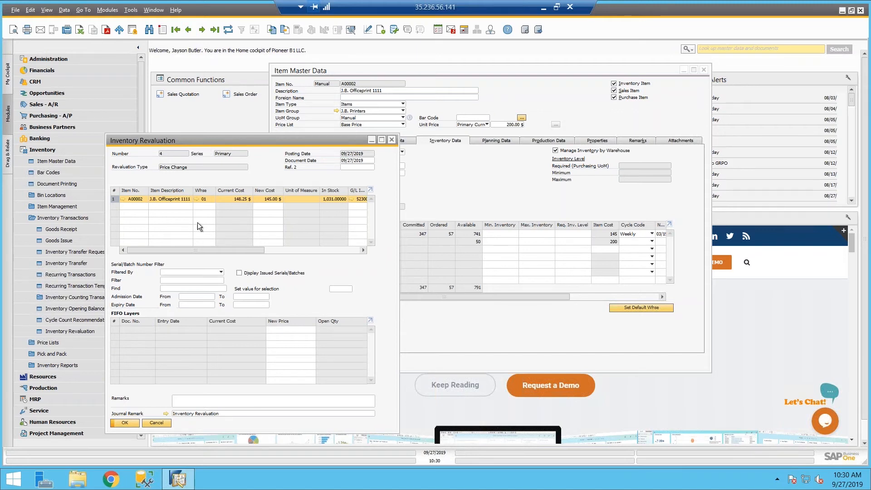
mouse_move(168, 414)
left_click(166, 414)
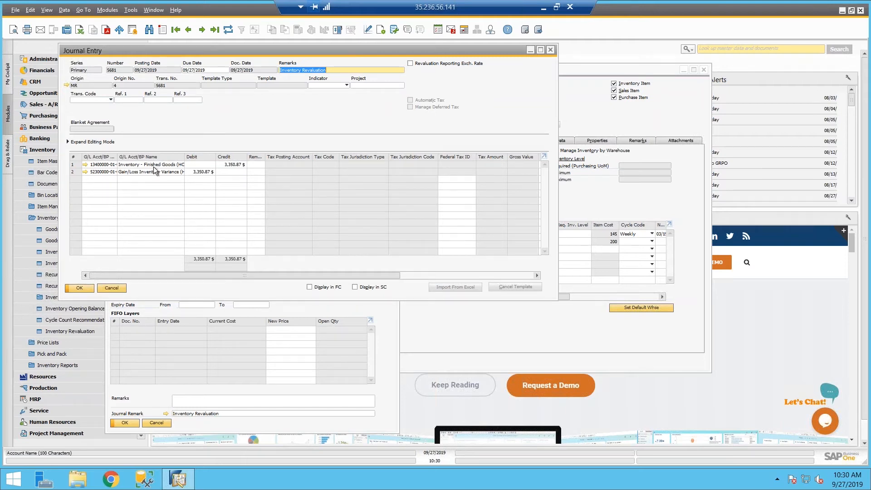
left_click(121, 289)
left_click(157, 423)
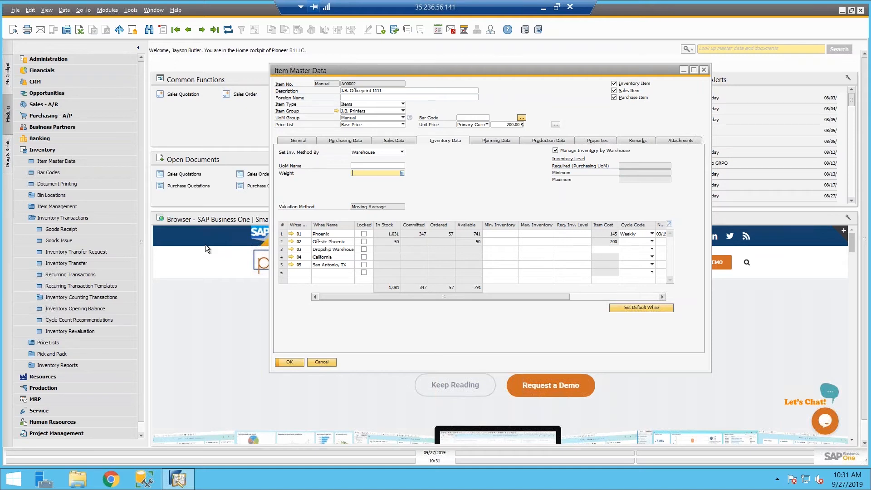
Open the Inventory Valuation Method mass update, set the item group to All, and cancel without running it.
left_click(64, 206)
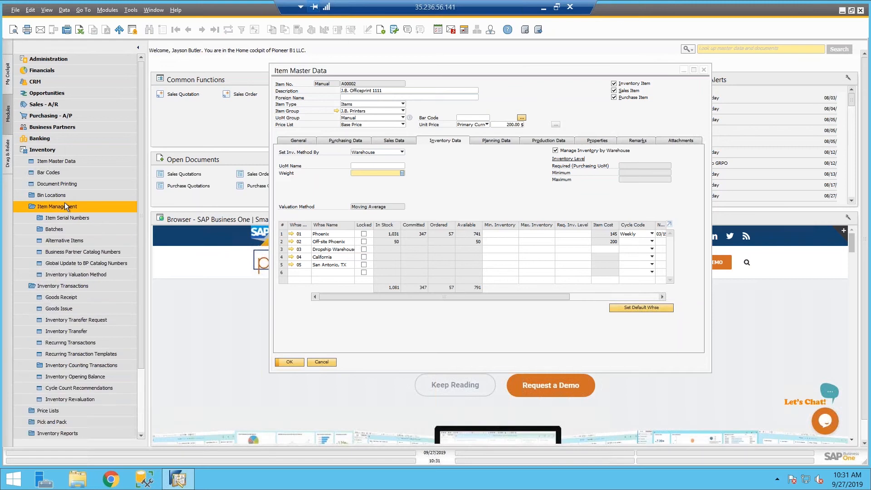
left_click(89, 277)
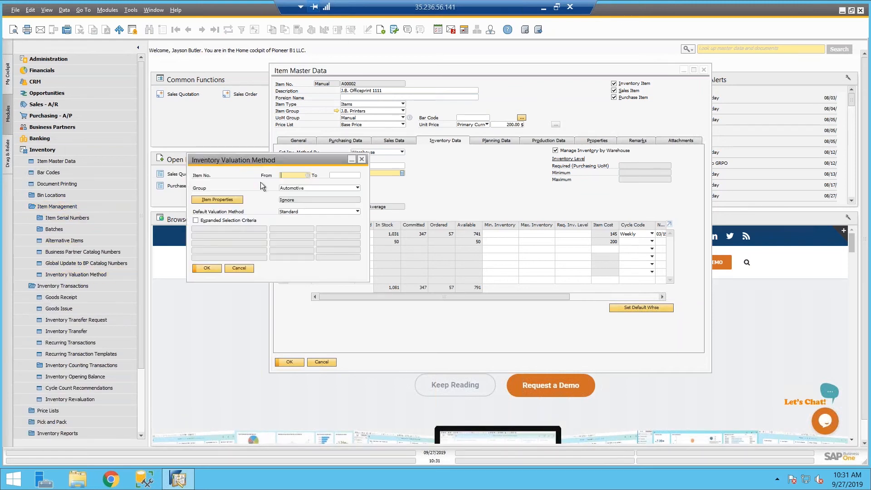
left_click(294, 190)
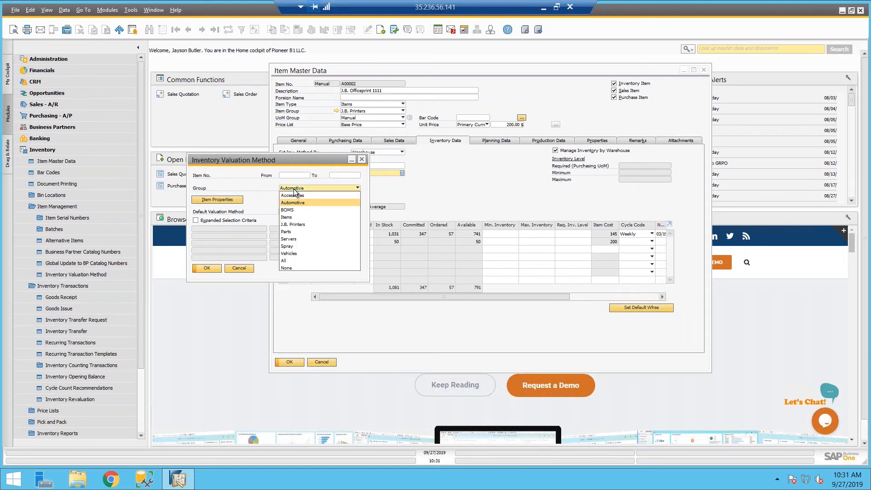
left_click(289, 260)
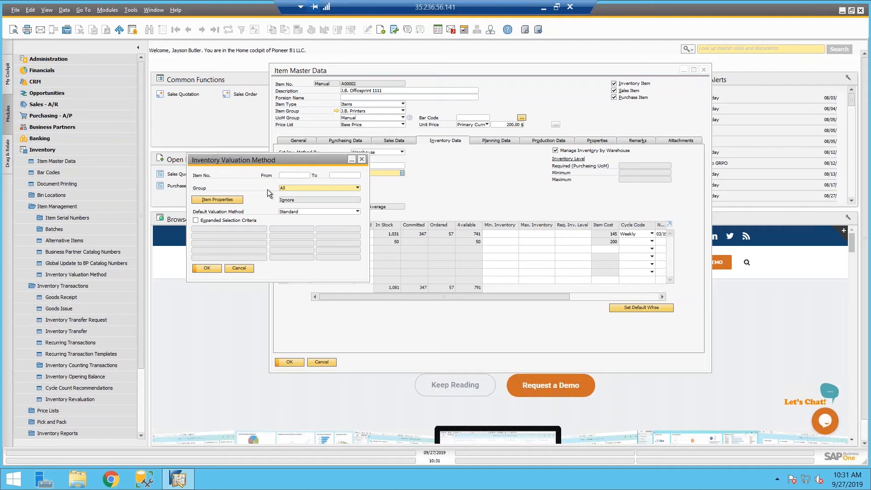
left_click(242, 266)
left_click(77, 148)
left_click(335, 355)
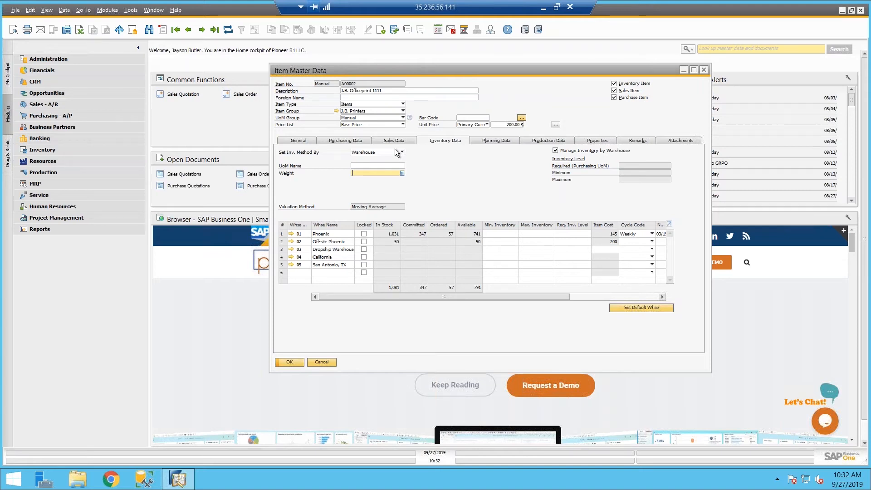
left_click(543, 8)
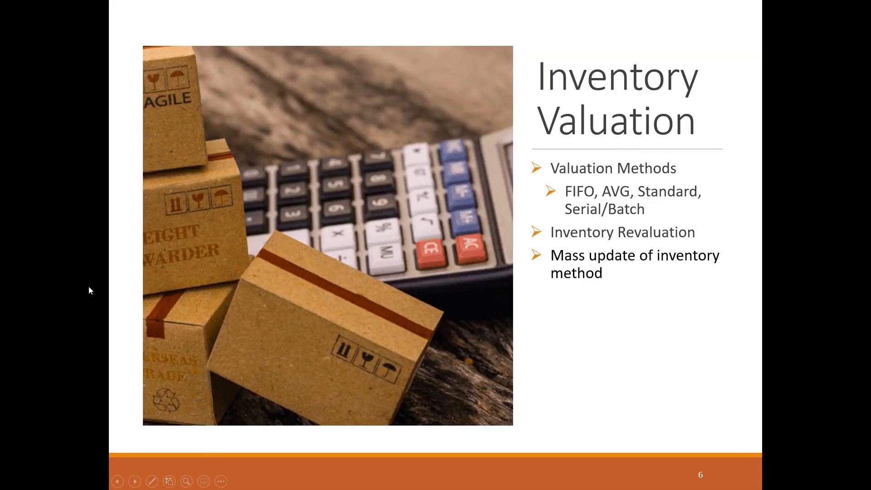
left_click(380, 262)
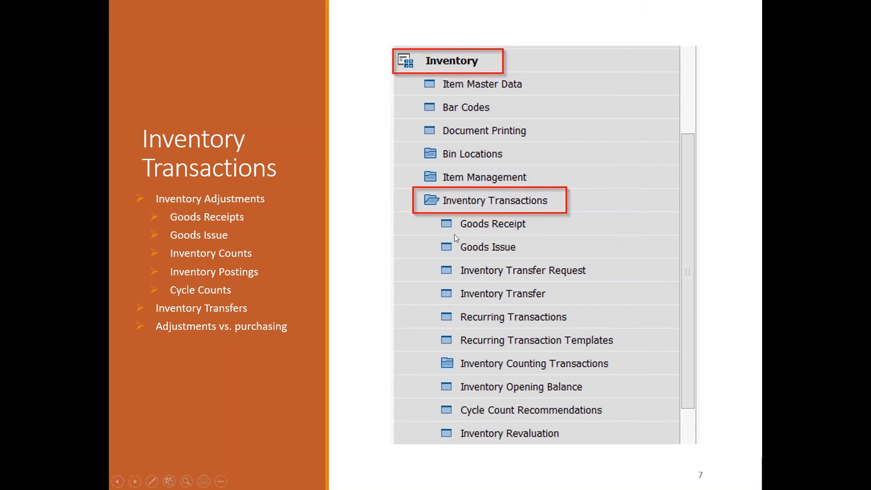
key("alt+Tab")
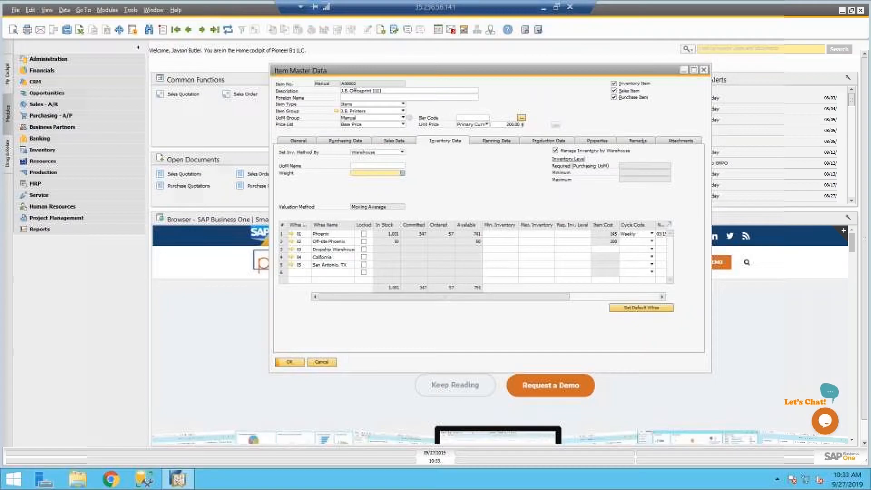
Close the item record and open a new Goods Receipt from the inventory transactions.
left_click(316, 359)
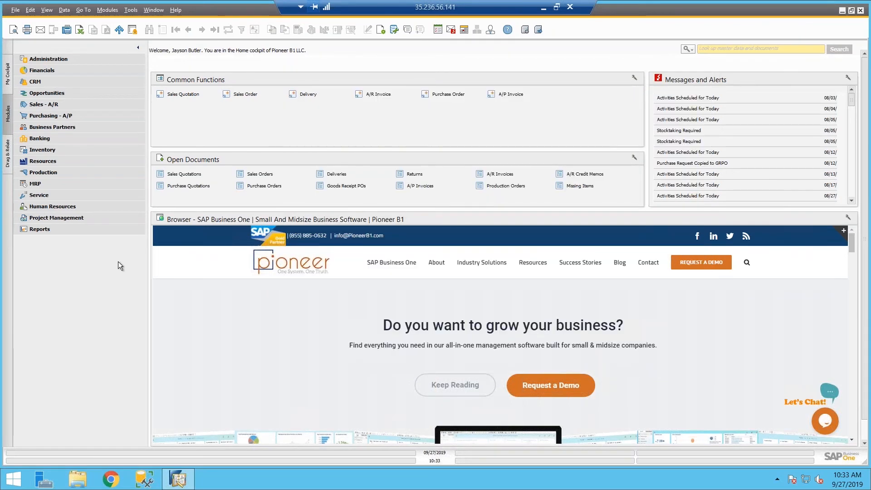
left_click(34, 148)
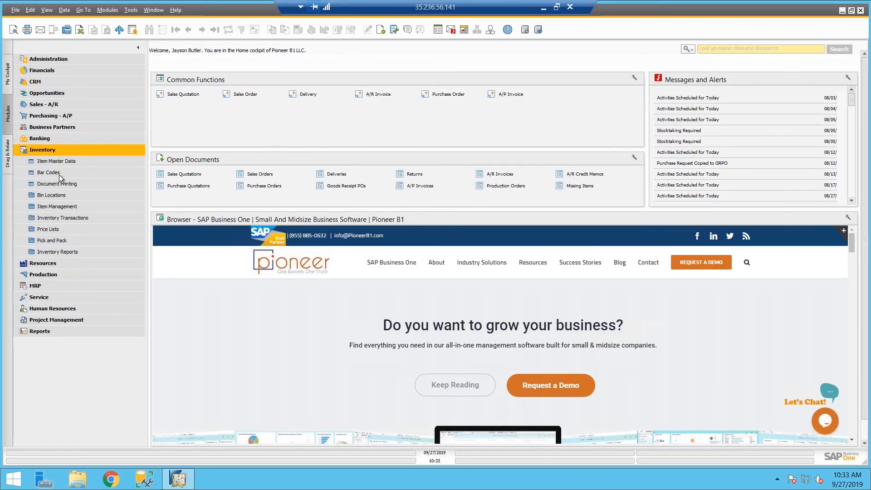
left_click(76, 219)
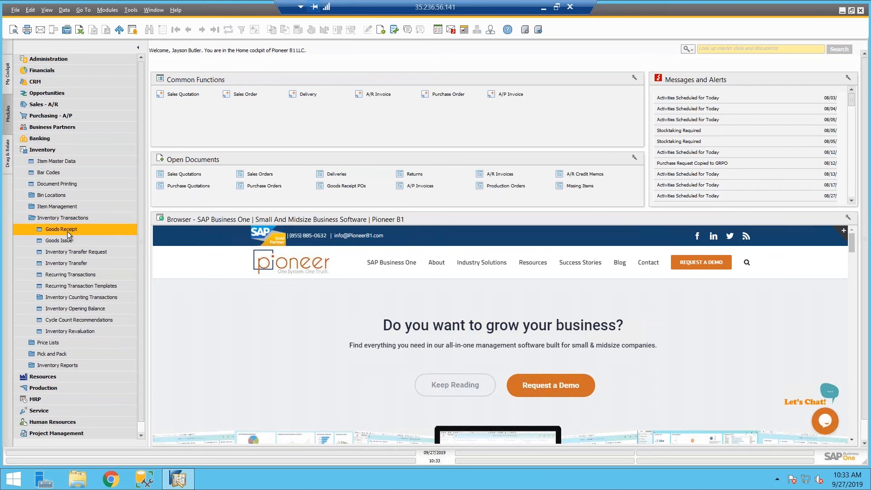
left_click(68, 229)
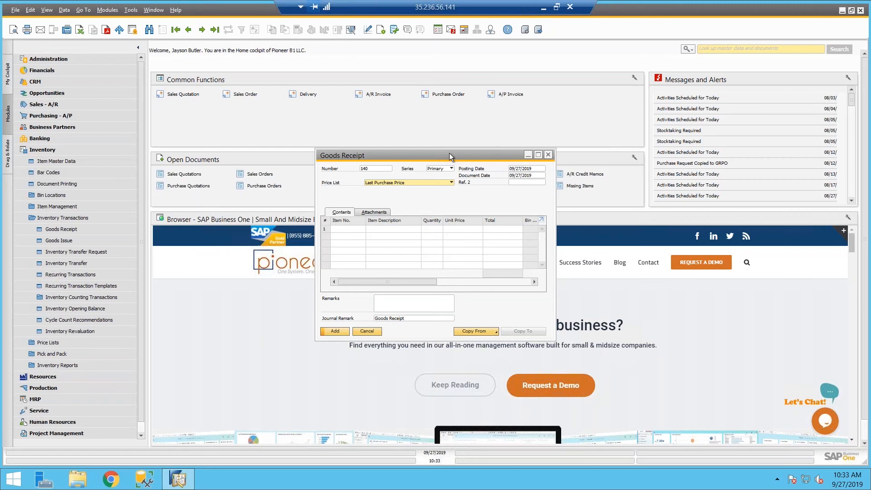
Look up items starting with a0 and add A00006, Alignment Rack, to the goods receipt's first line.
left_click(347, 228)
type("a")
key("Tab")
key("shift+Tab")
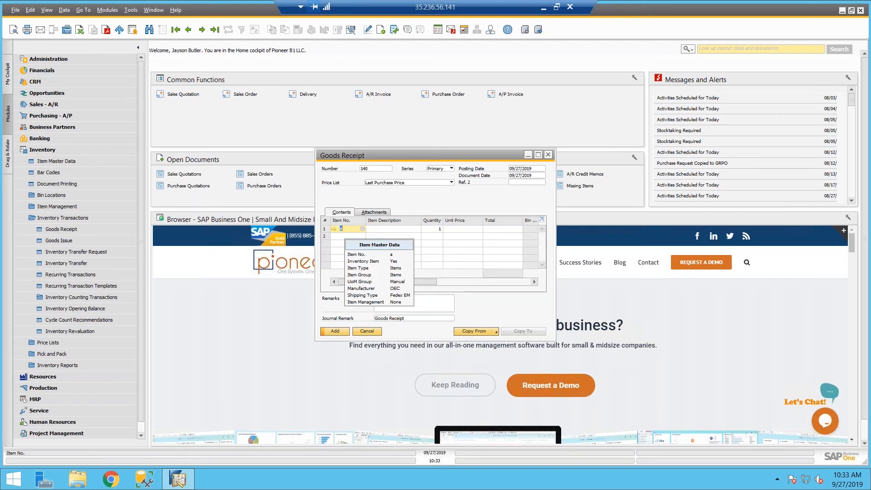
type("a0")
key("Tab")
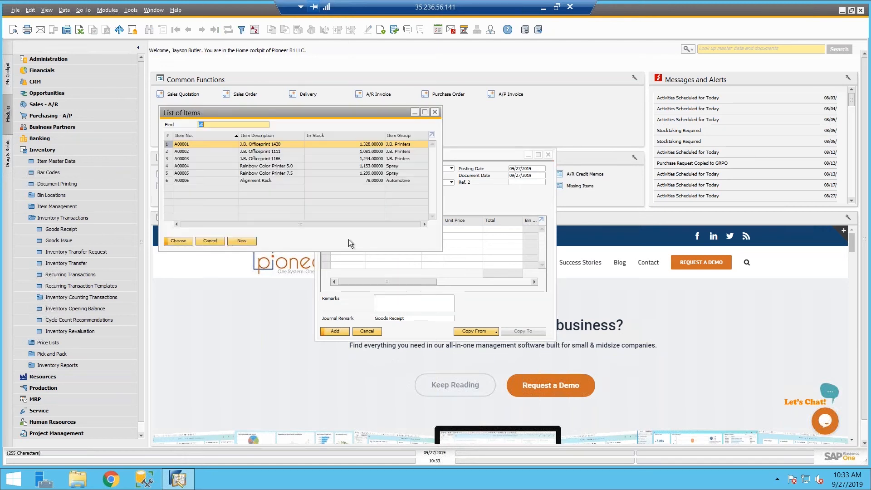
double_click(200, 180)
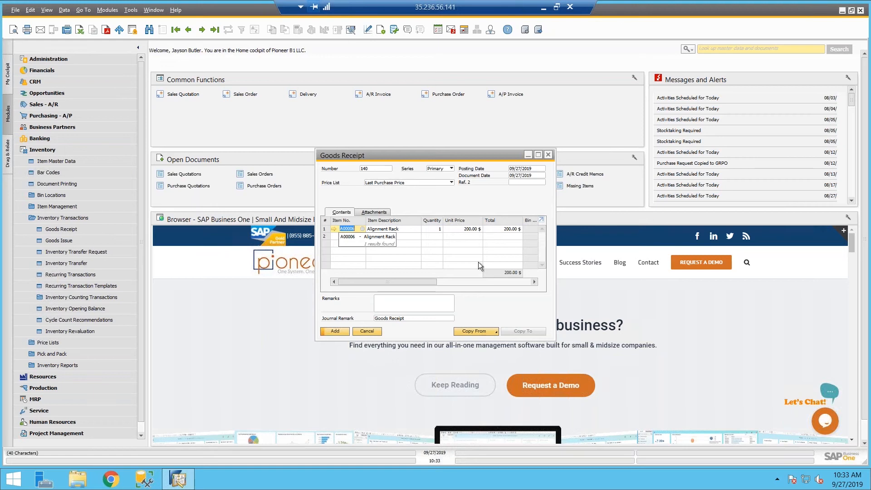
Assign manufacturer serial number 766565655 and serial number 22344 to the Alignment Rack, and post the goods receipt.
left_click(335, 331)
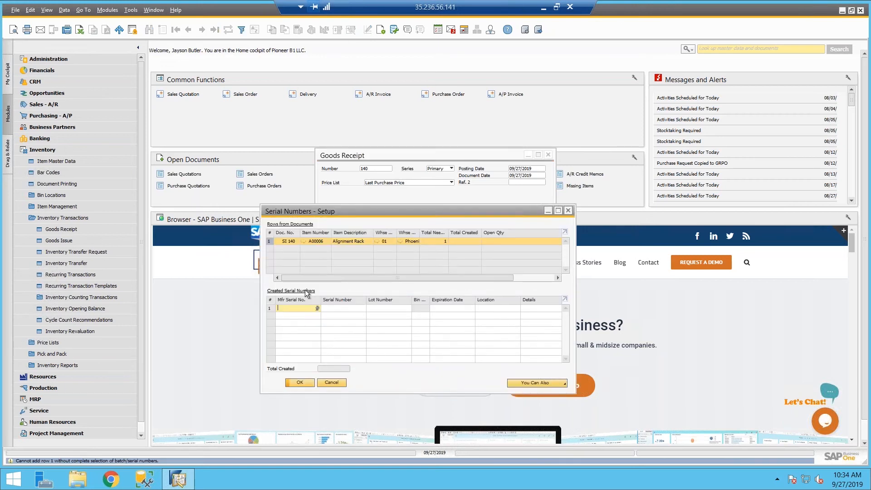
type("766565655")
left_click(300, 382)
left_click(346, 308)
type("22344")
left_click(306, 382)
left_click(307, 381)
left_click(336, 332)
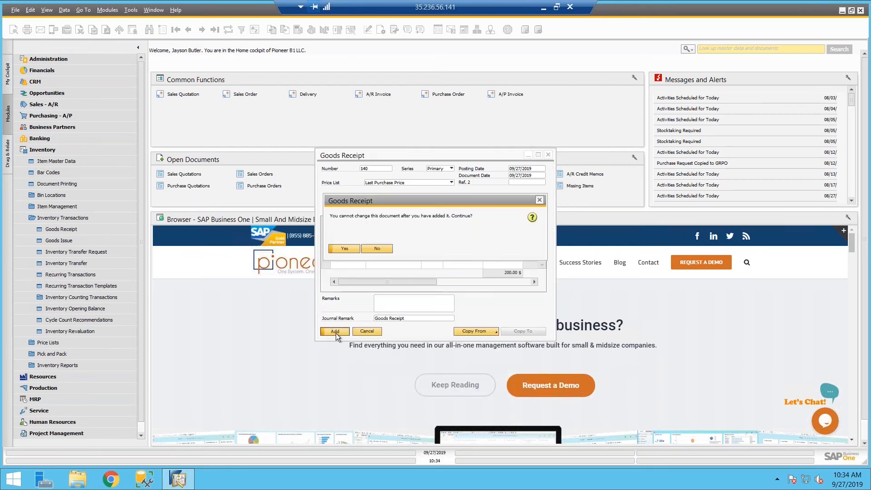
left_click(345, 249)
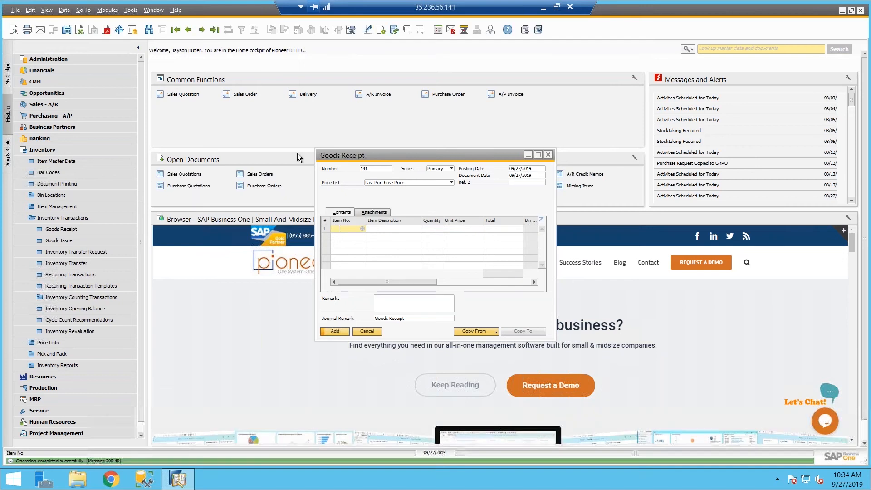
Go back to the posted goods receipt, review its linked journal entry, and close the entry.
left_click(184, 31)
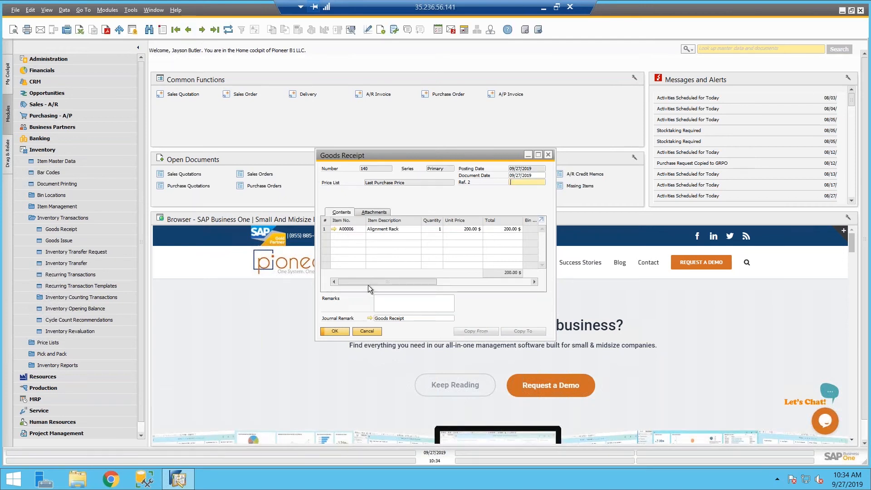
left_click(370, 318)
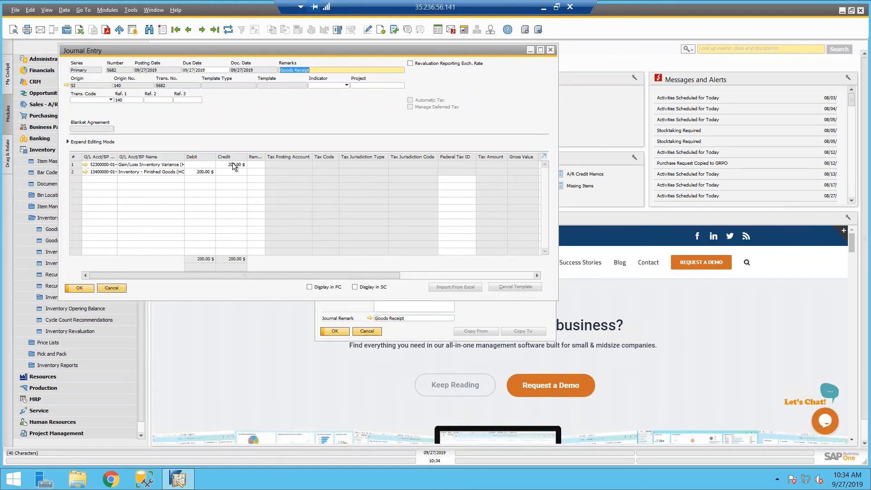
left_click(111, 287)
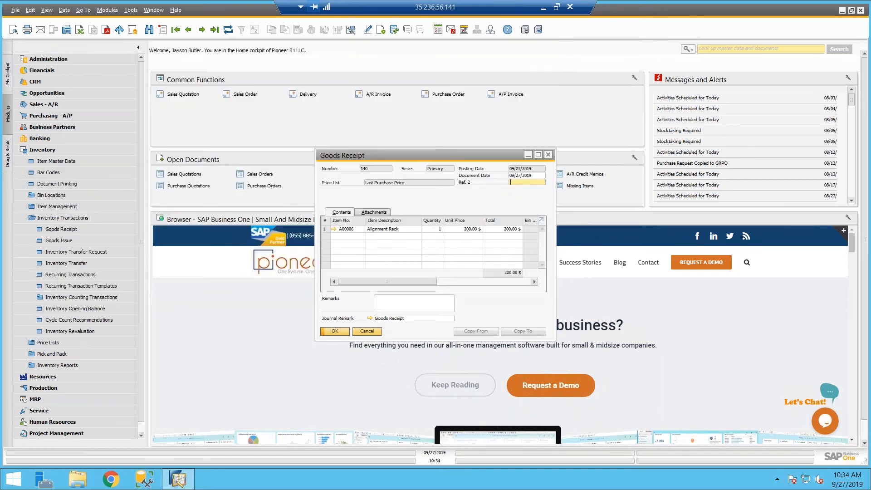
Look over a blank Goods Issue and cancel it, and widen the goods receipt to view its item cost before closing it.
left_click(91, 241)
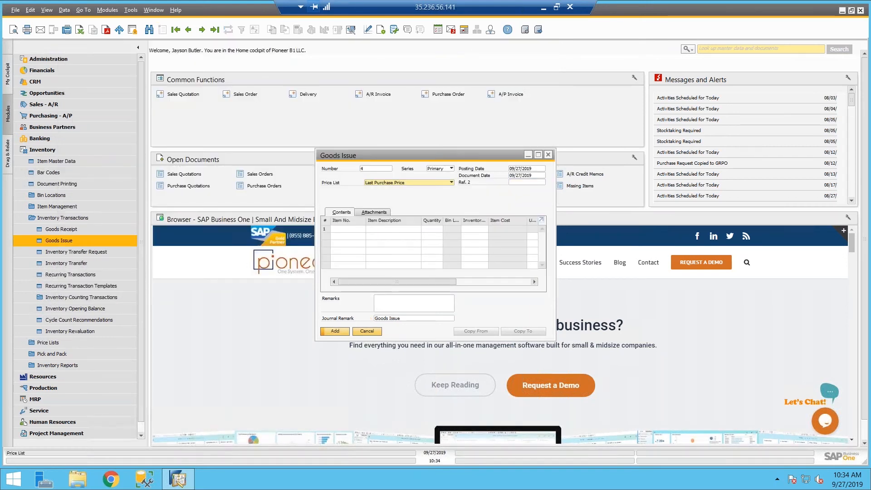
left_click_drag(407, 153, 587, 195)
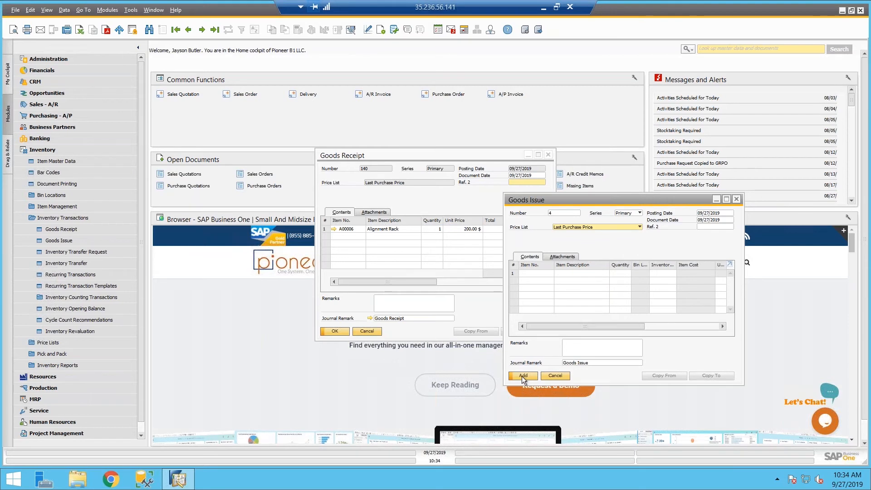
left_click(563, 375)
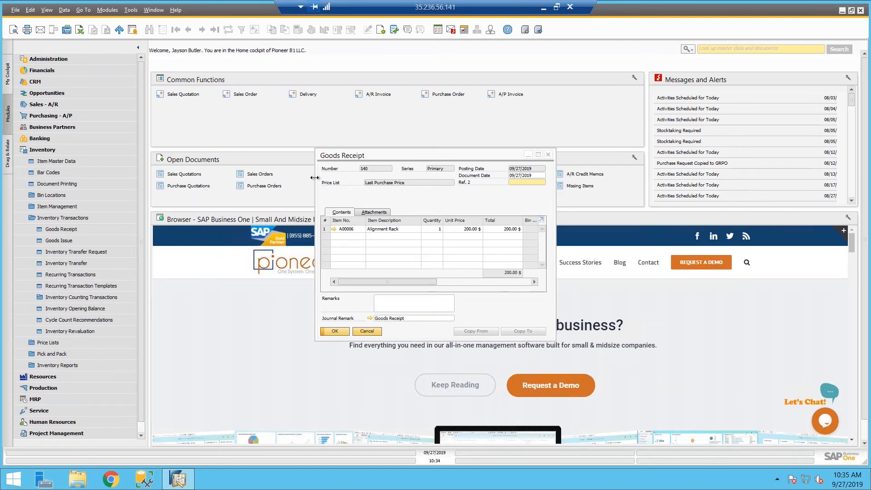
left_click_drag(316, 195, 226, 195)
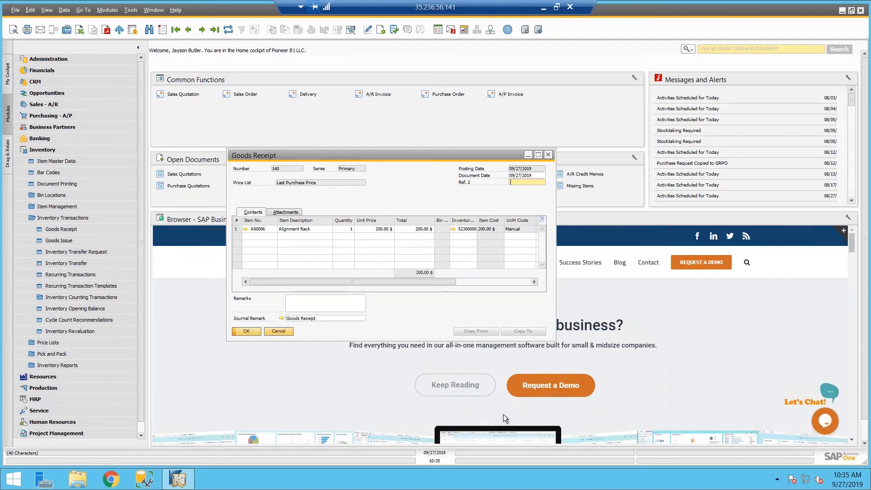
left_click(278, 331)
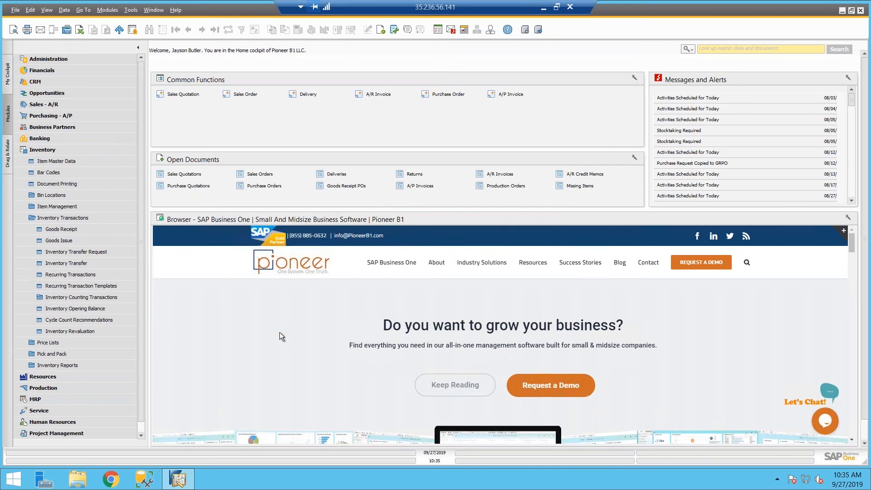
Start a new Inventory Transfer and add A00006, Alignment Rack, to its first line from an a0 item lookup.
left_click(73, 264)
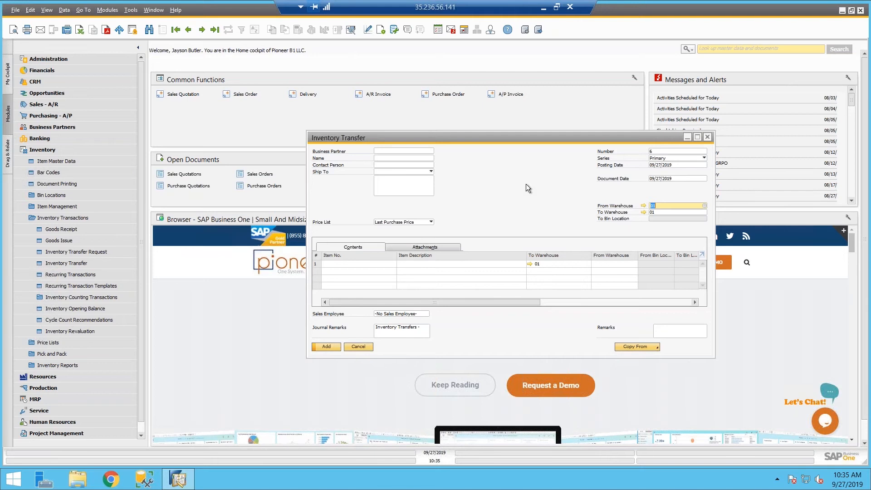
left_click(359, 263)
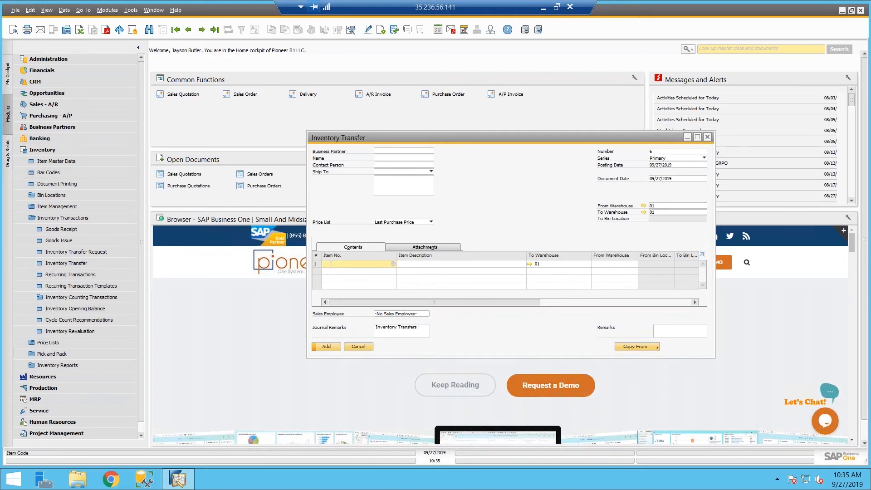
type("a0")
key("Tab")
double_click(197, 180)
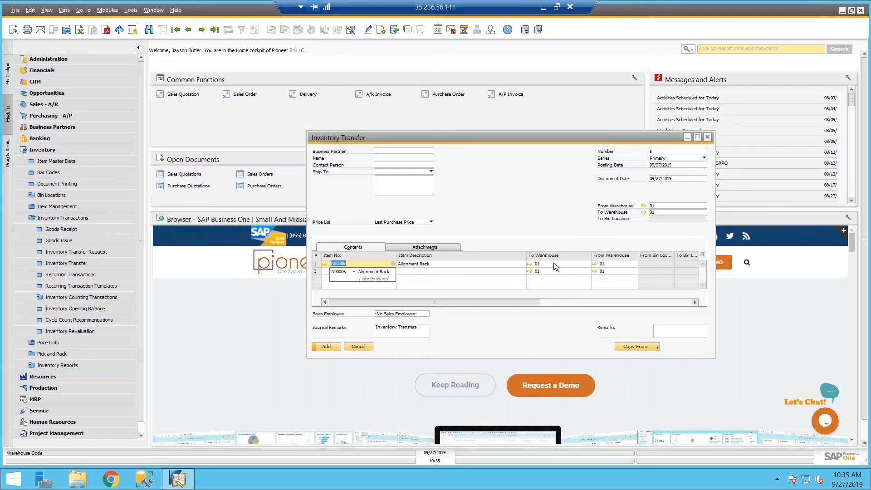
Set the destination warehouse of the Alignment Rack transfer line to 02.
left_click(611, 265)
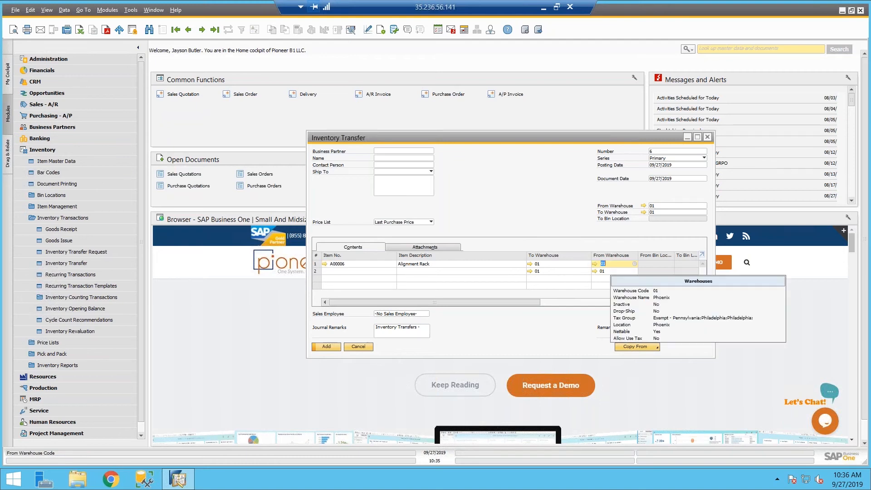
left_click(547, 265)
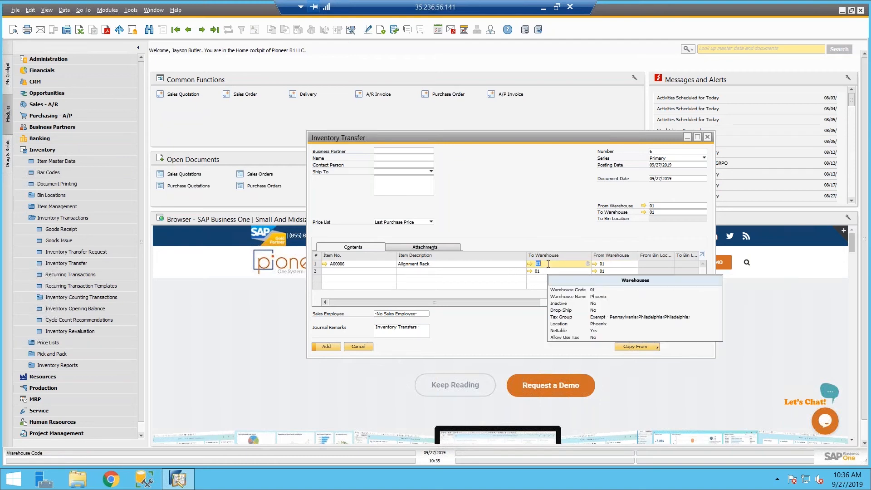
type("02")
key("Tab")
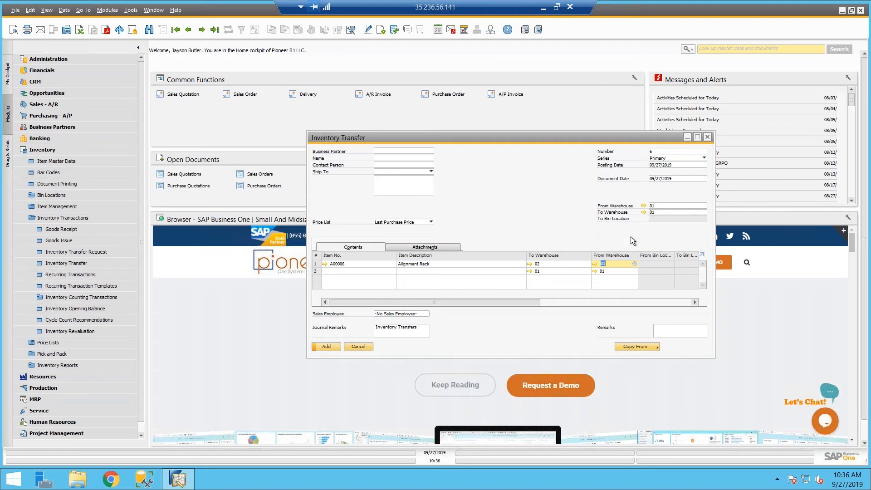
mouse_move(562, 270)
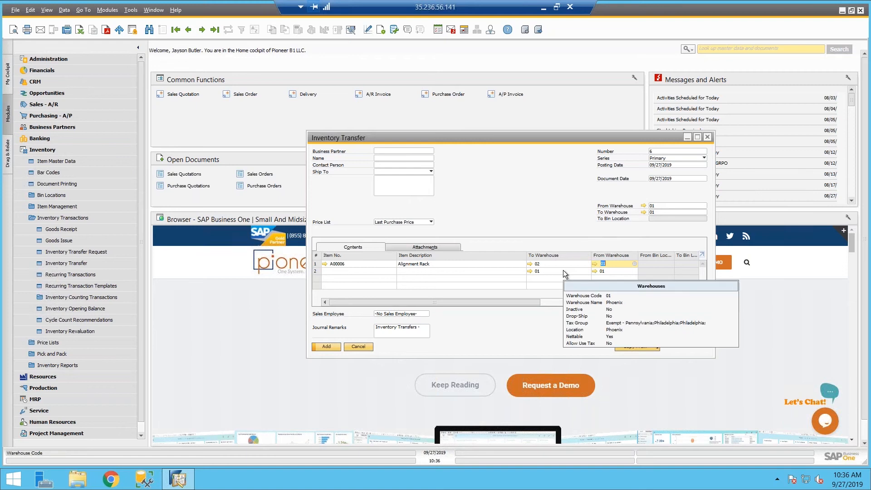
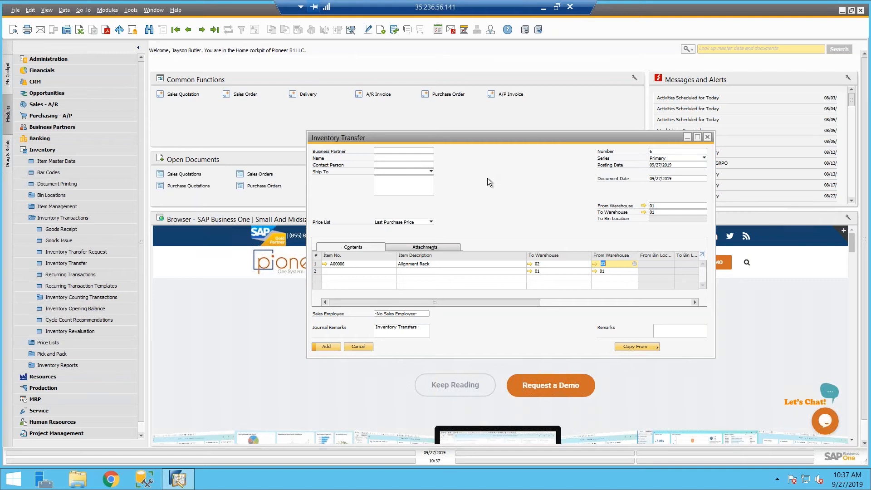
Choose business partner V22000, Ocean Computers, for the inventory transfer and update the document rows with the partner's data.
left_click(416, 151)
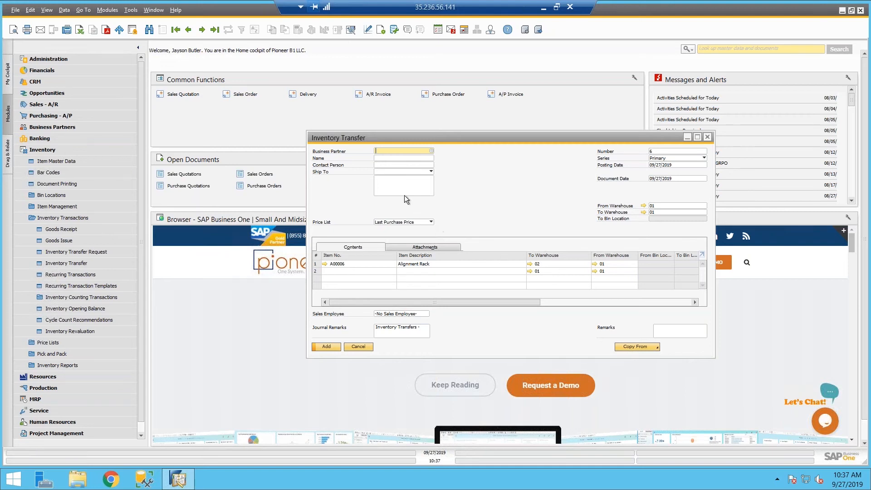
key("Tab")
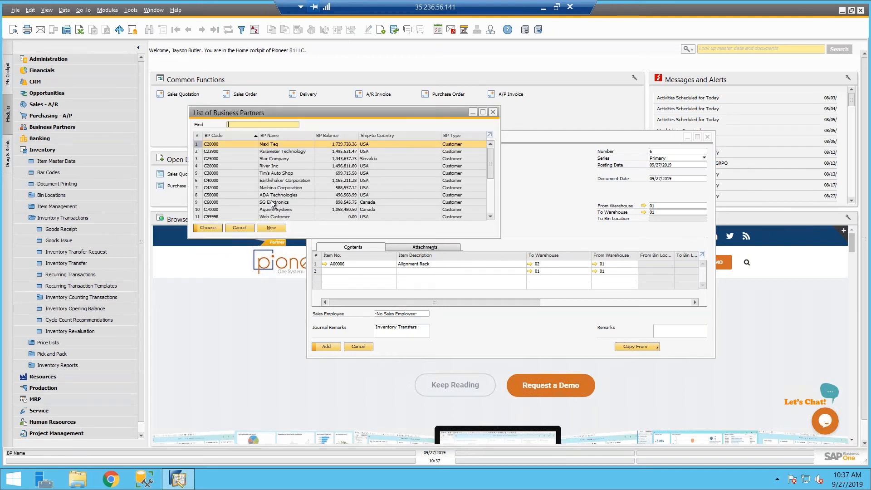
type("v")
double_click(261, 180)
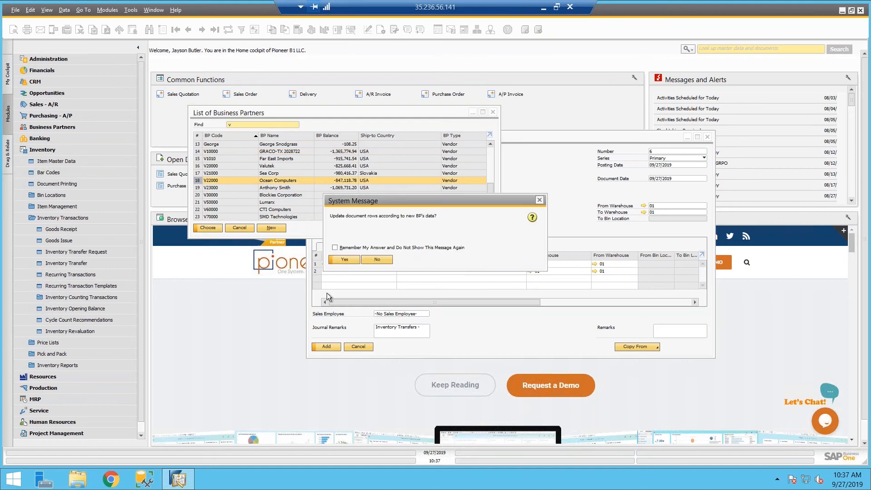
left_click(354, 259)
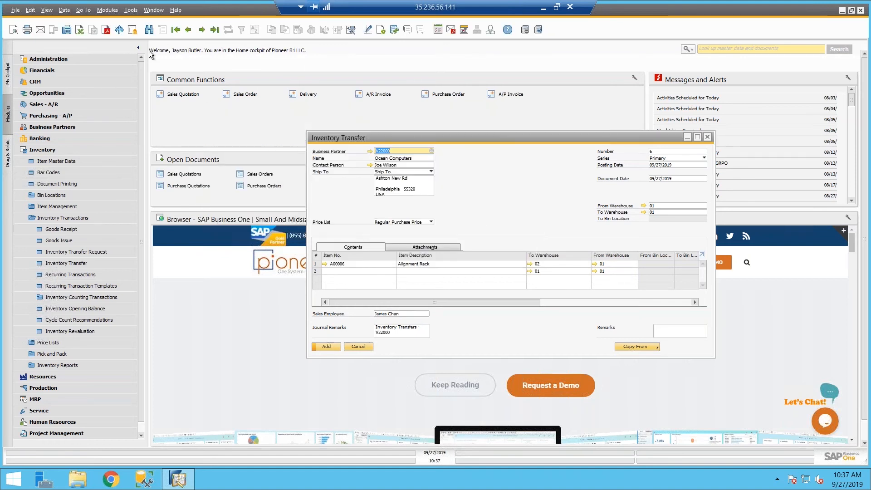
Preview the printed layout of the inventory transfer, close the preview, and cancel the transfer without adding it.
left_click(16, 28)
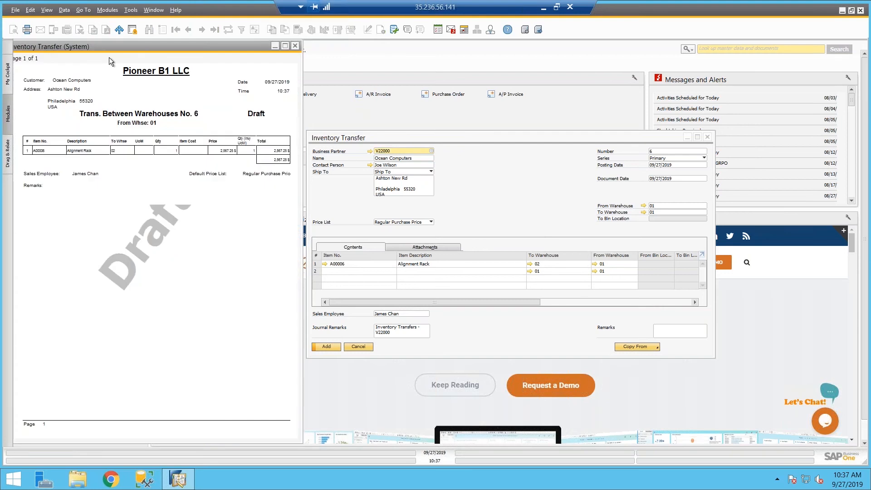
left_click_drag(110, 45, 121, 48)
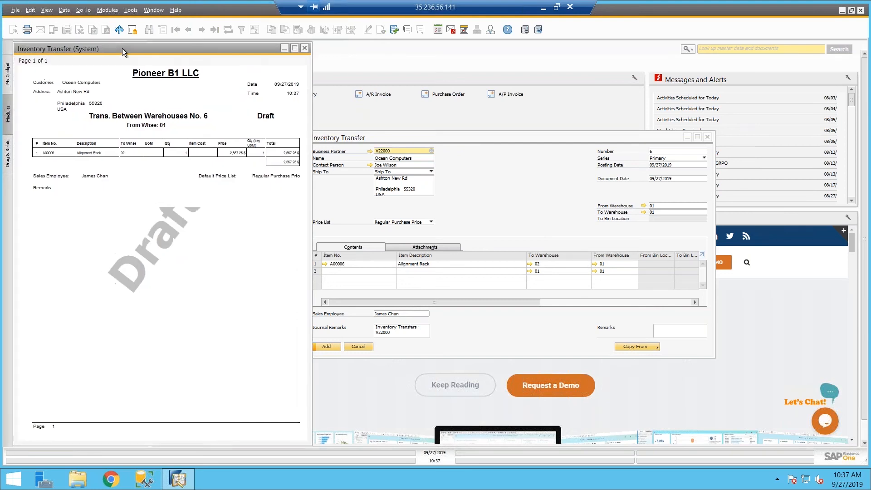
left_click(307, 49)
left_click_drag(347, 138, 325, 129)
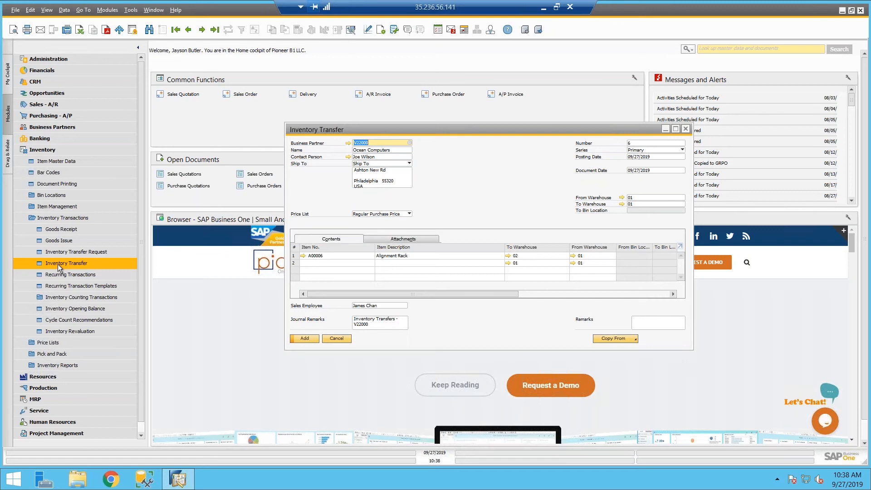
left_click(331, 339)
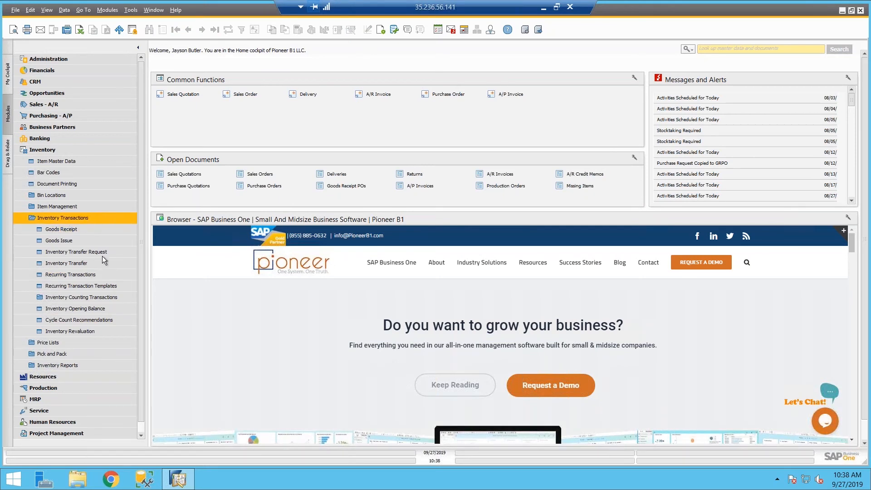
Open Inventory Counting from the counting transactions and browse back through the earlier records to count number 1.
left_click(99, 295)
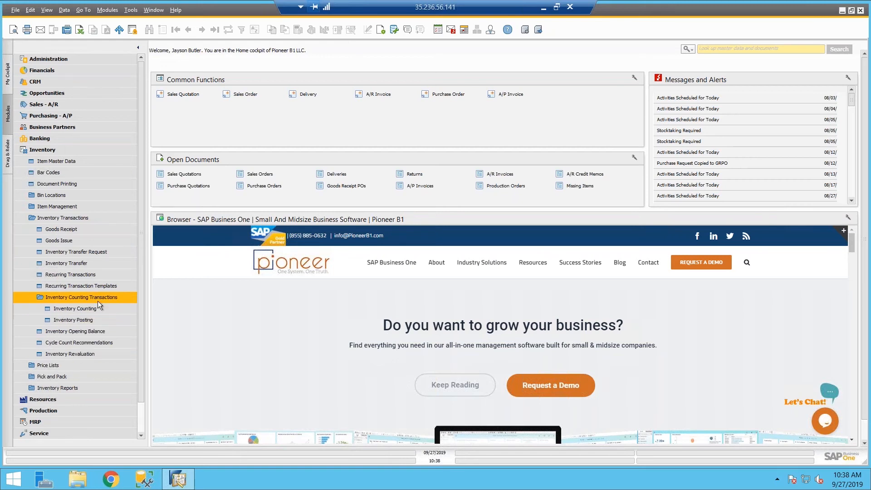
left_click(93, 307)
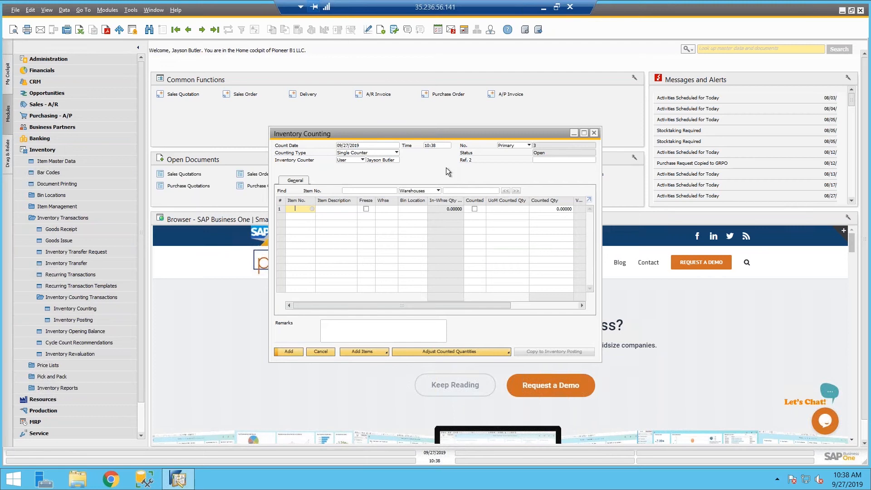
left_click(188, 30)
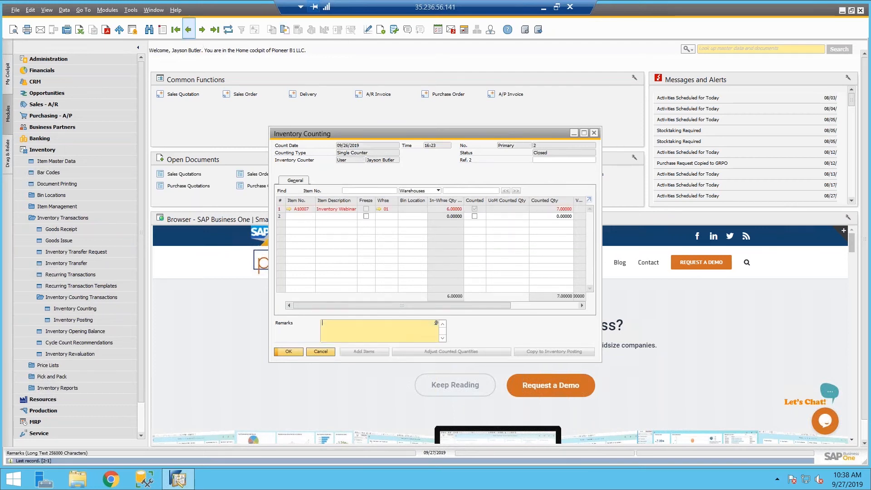
left_click(189, 30)
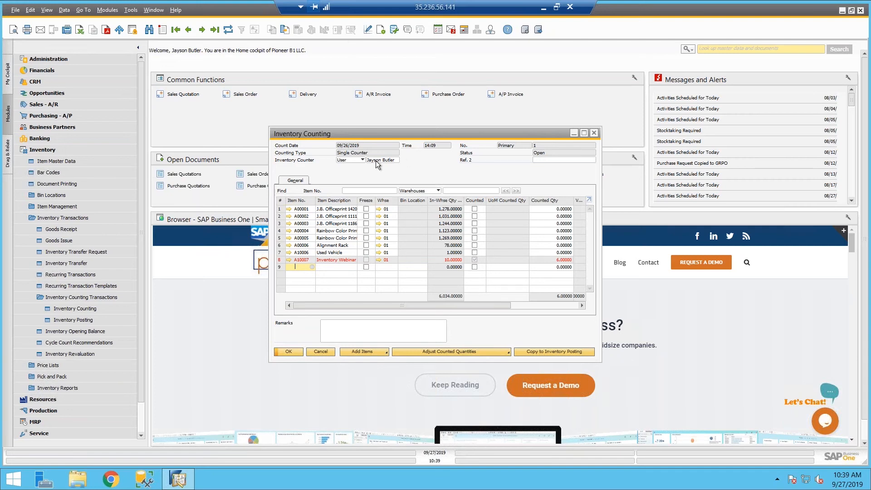
Examine the print preview options for showing or hiding in-warehouse quantities on the count sheet, and cancel them.
left_click(13, 30)
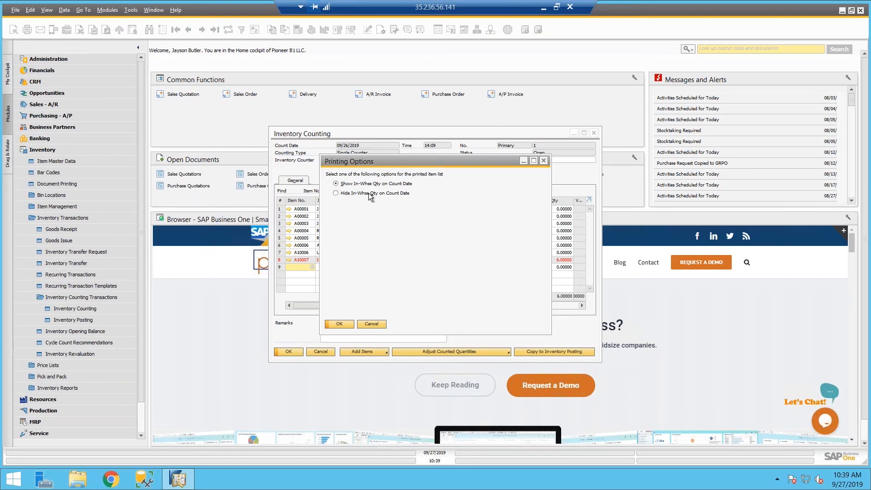
left_click_drag(389, 161, 396, 279)
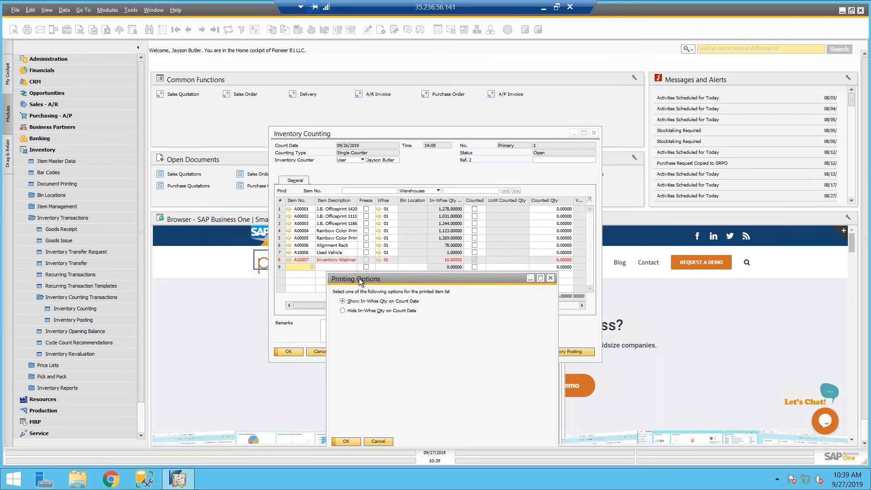
left_click_drag(358, 278, 361, 178)
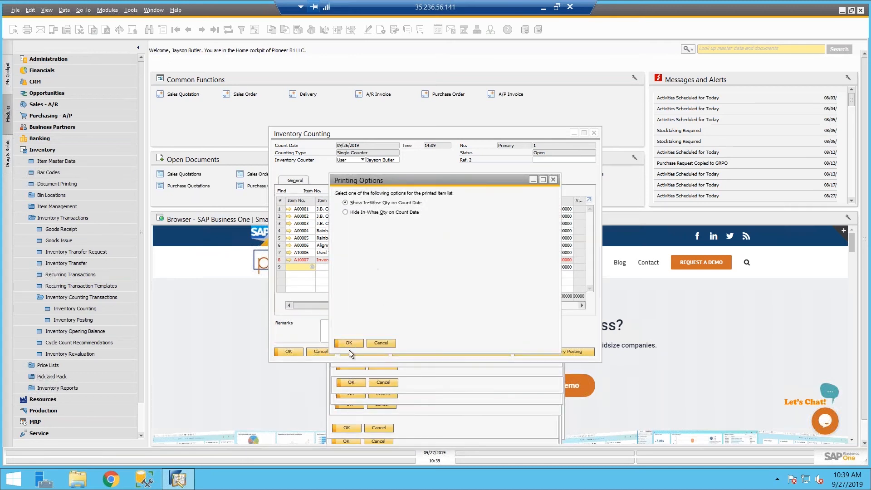
left_click(380, 343)
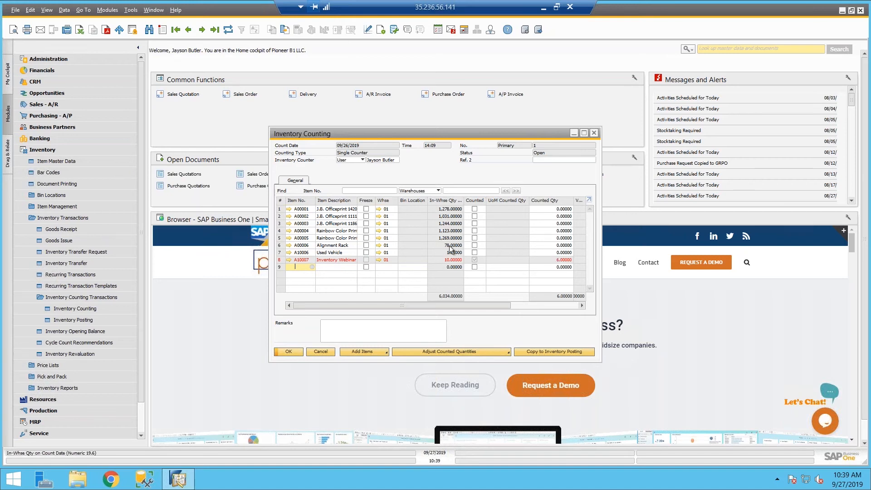
Set the Alignment Rack's counted quantity to 80, mark the Used Vehicle row as counted, and update the inventory count.
left_click(564, 245)
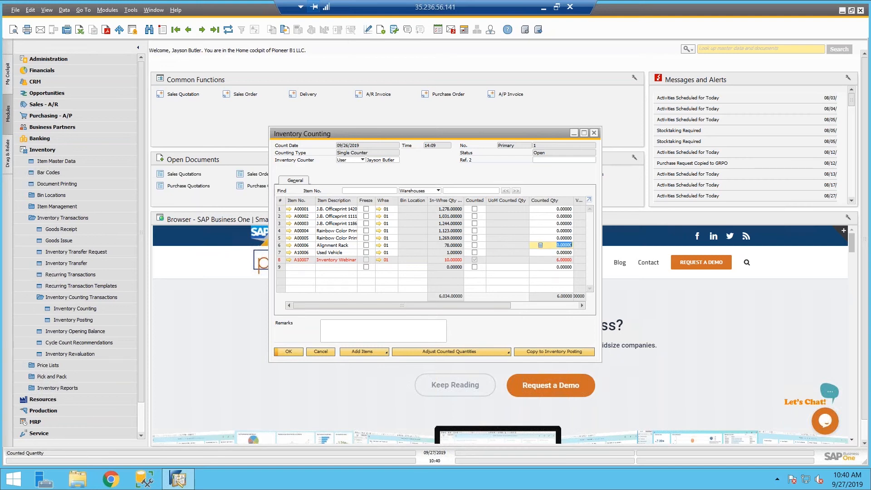
type("80")
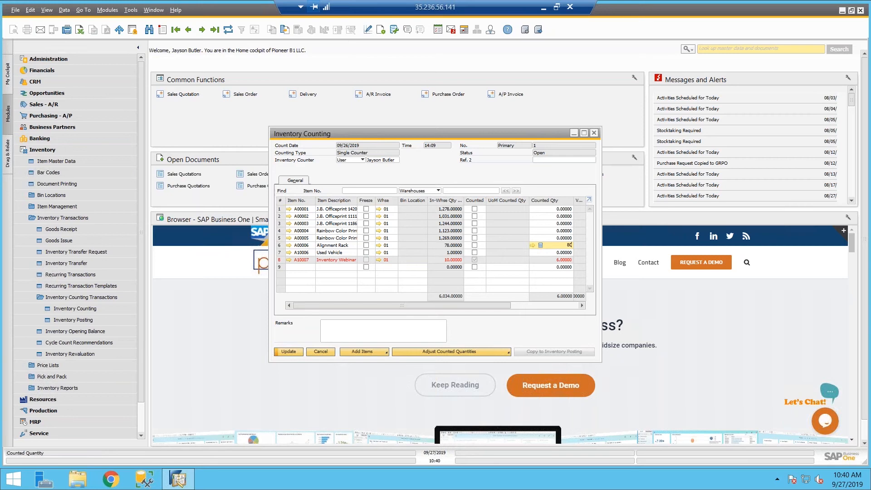
key("Tab")
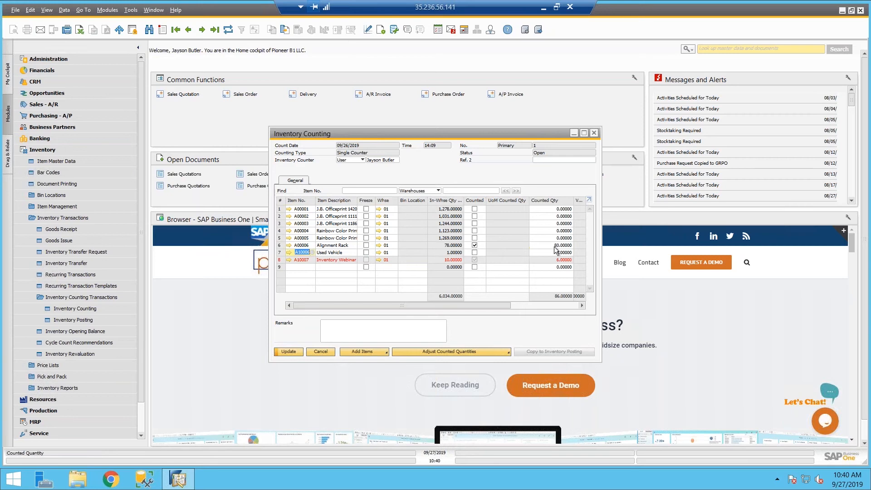
left_click(474, 253)
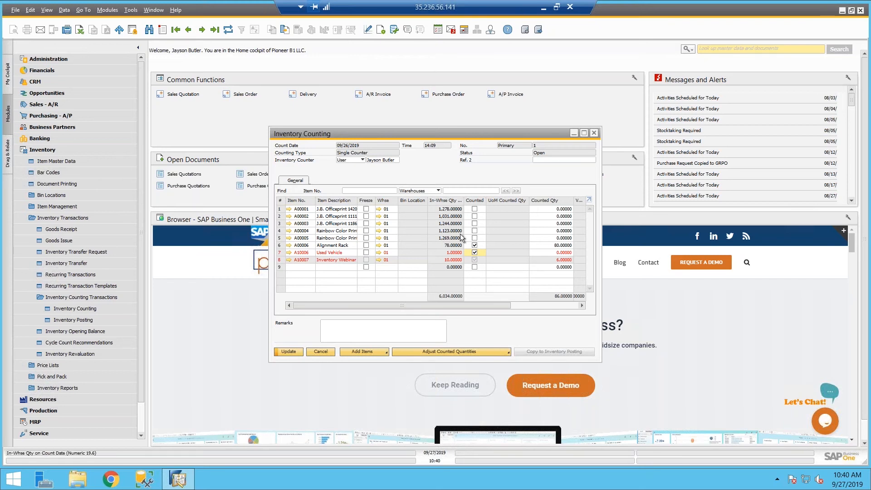
left_click(290, 352)
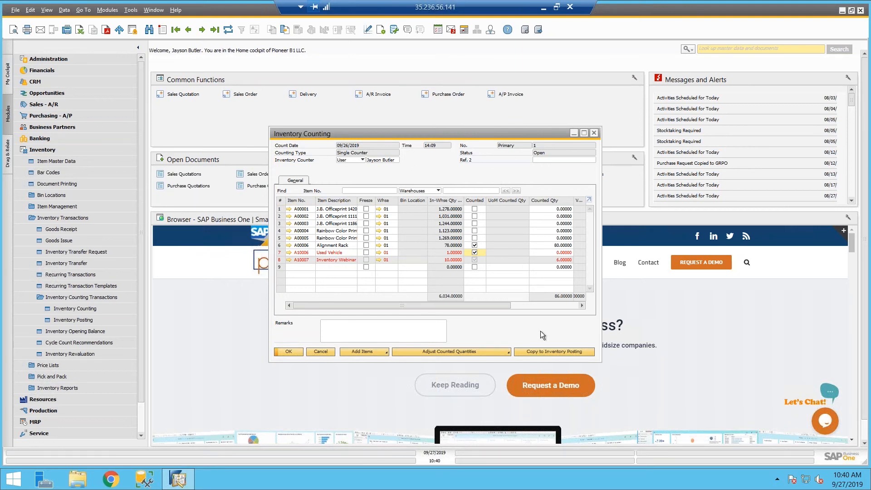
Copy the inventory count to an inventory posting and cancel the posting without adding it.
left_click(554, 352)
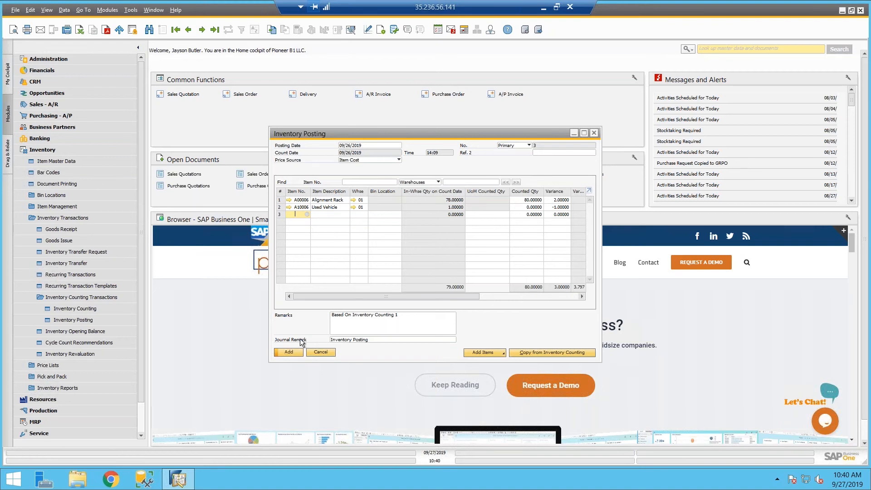
left_click(285, 352)
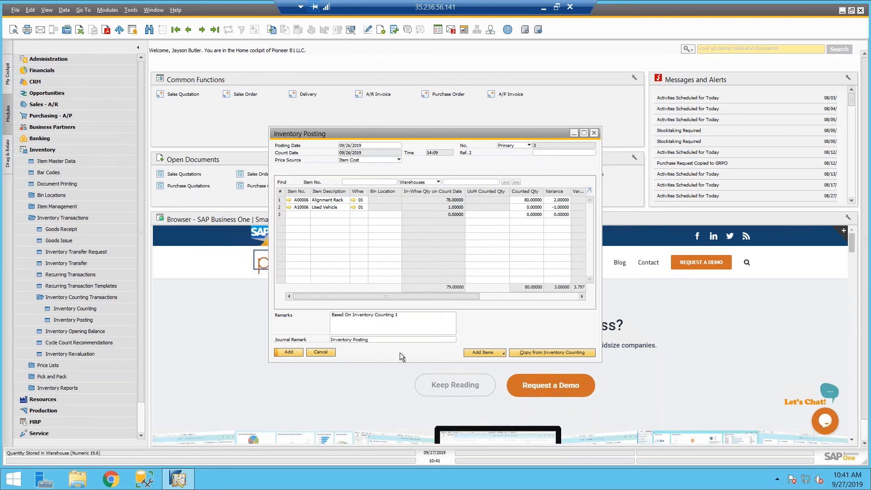
left_click(188, 29)
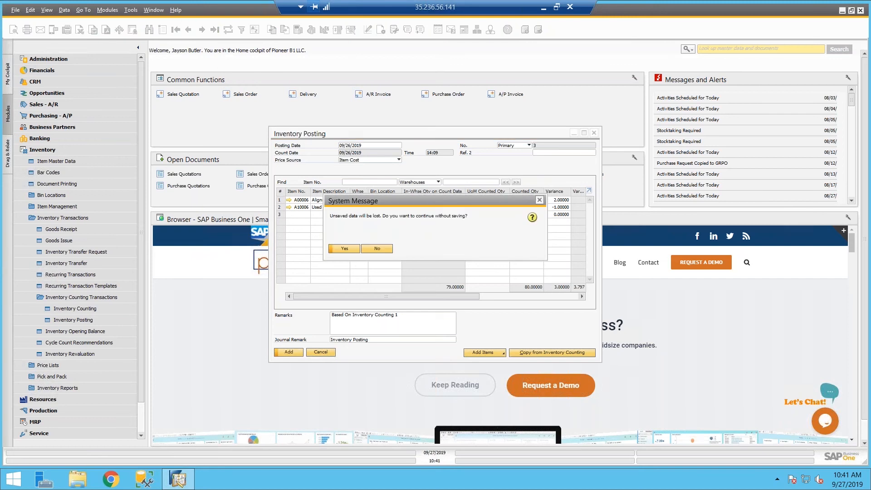
left_click(373, 248)
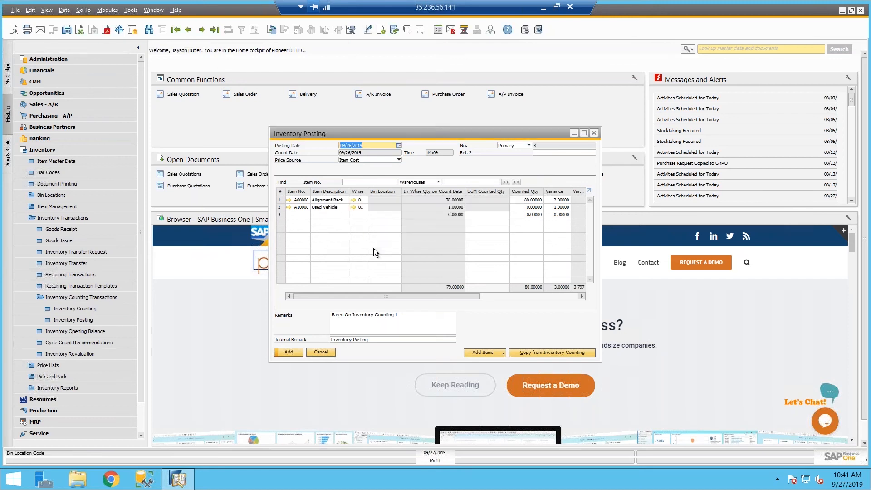
left_click(323, 351)
left_click(322, 351)
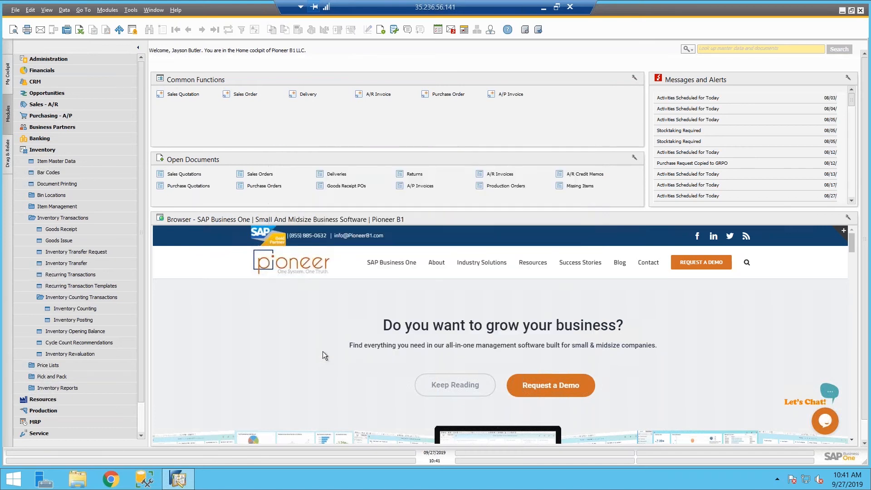
Open Inventory Posting, browse back to posting number 2, examine its journal entry, and close both documents.
left_click(91, 319)
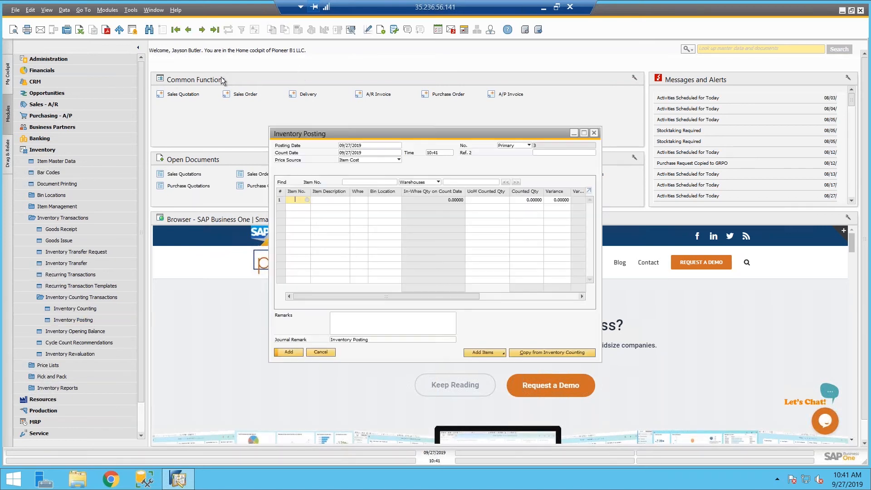
left_click(188, 30)
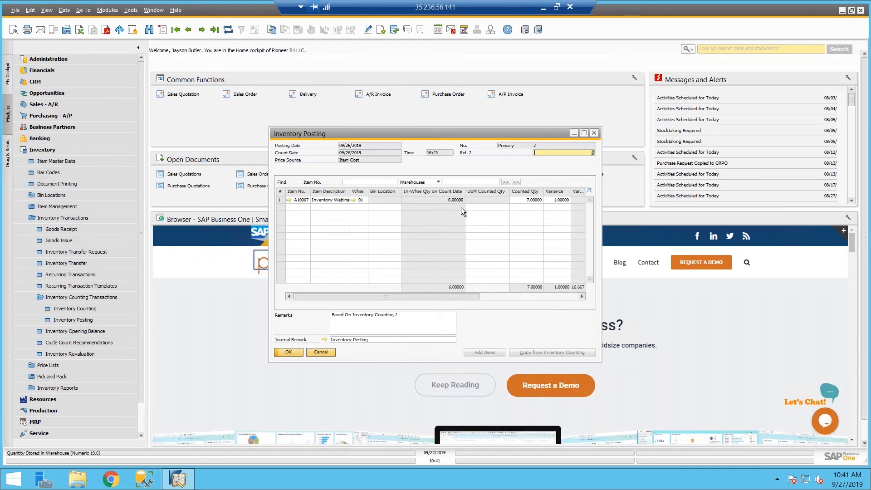
mouse_move(290, 198)
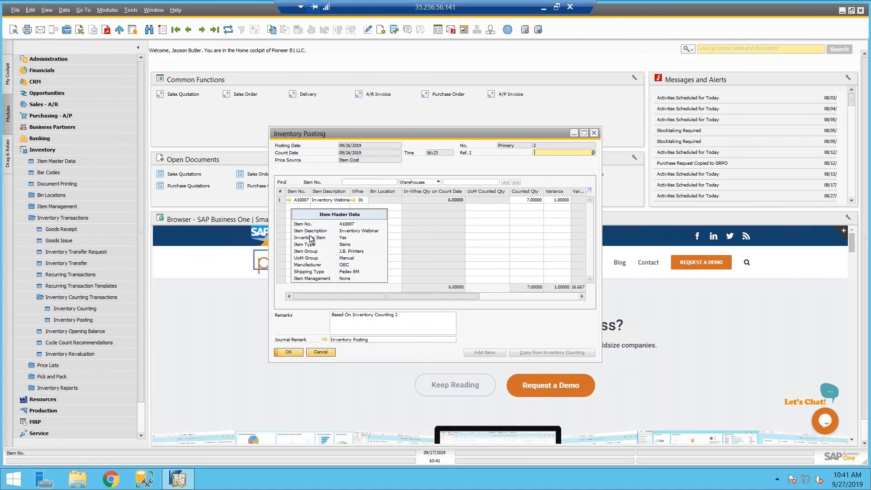
left_click(325, 339)
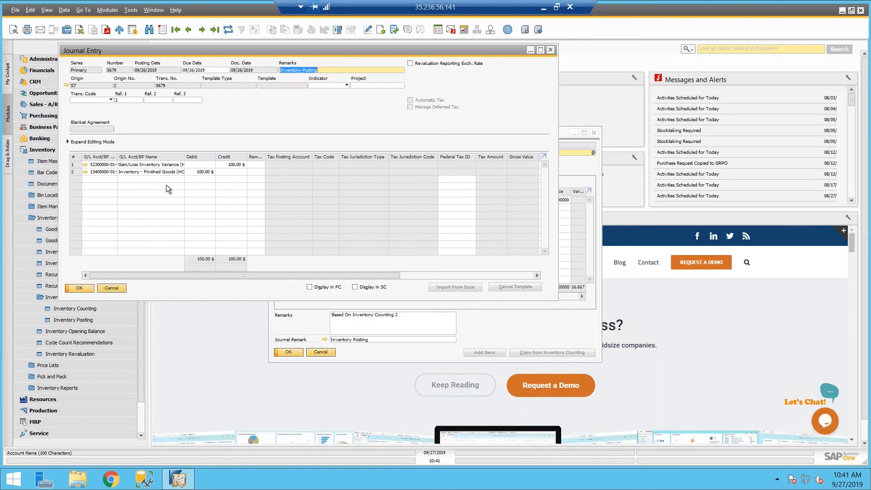
left_click(550, 49)
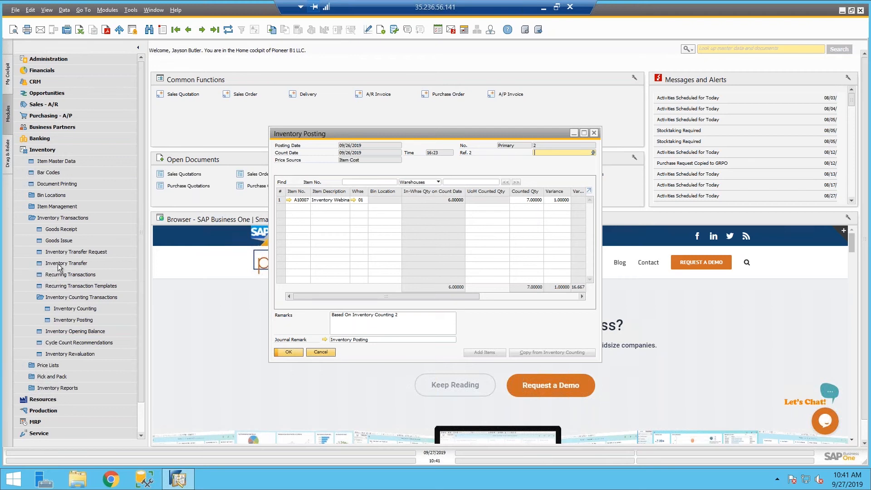
left_click(74, 219)
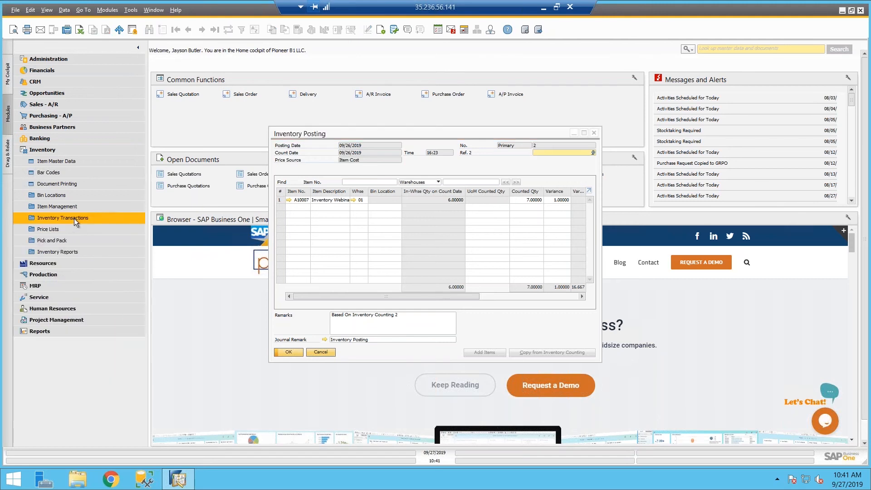
left_click(320, 352)
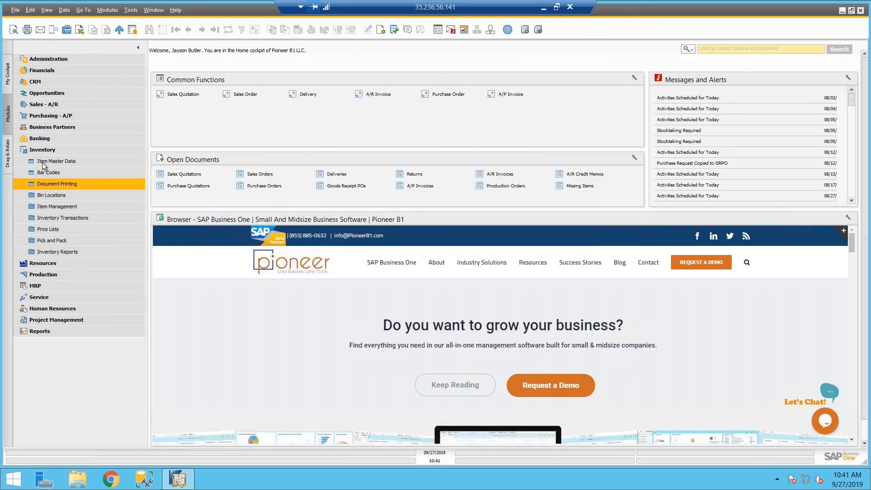
View a blank sales Return Request and cancel it without adding.
left_click(55, 105)
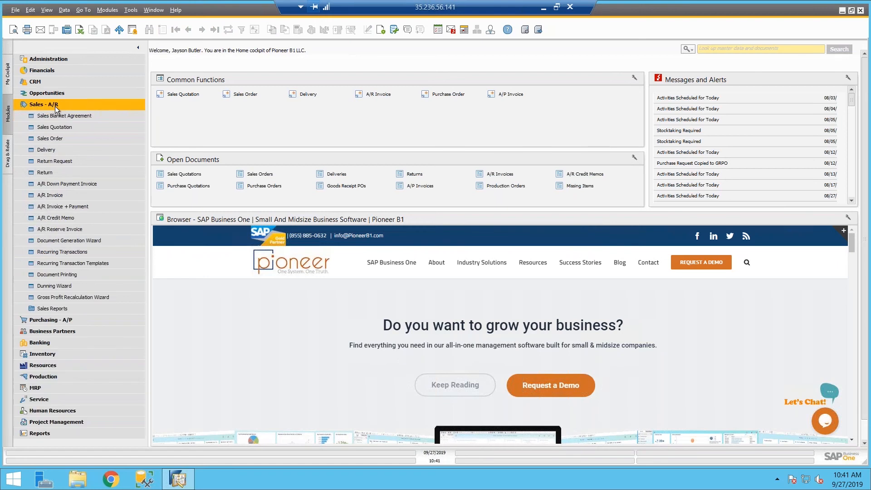
left_click(64, 163)
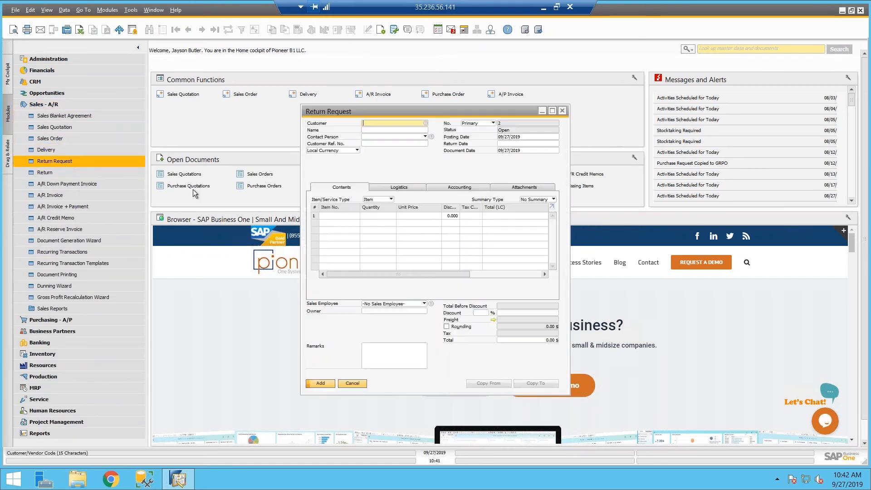
left_click_drag(413, 274, 381, 276)
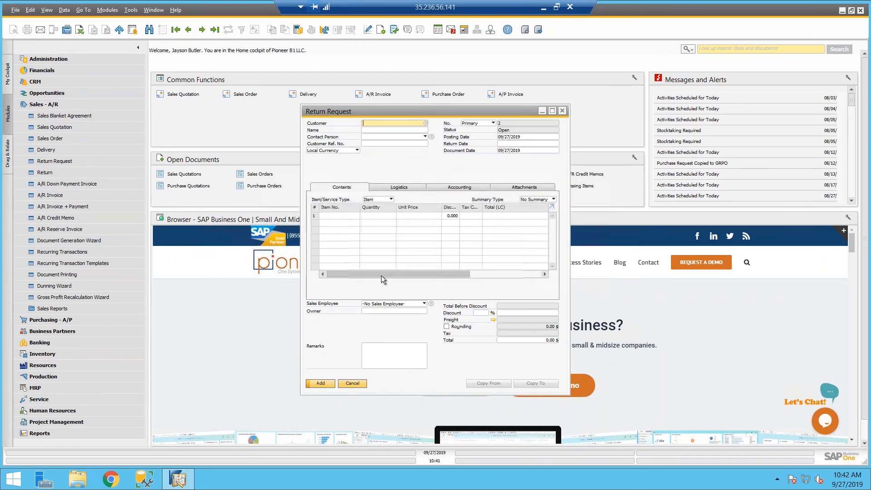
left_click(352, 383)
left_click(74, 101)
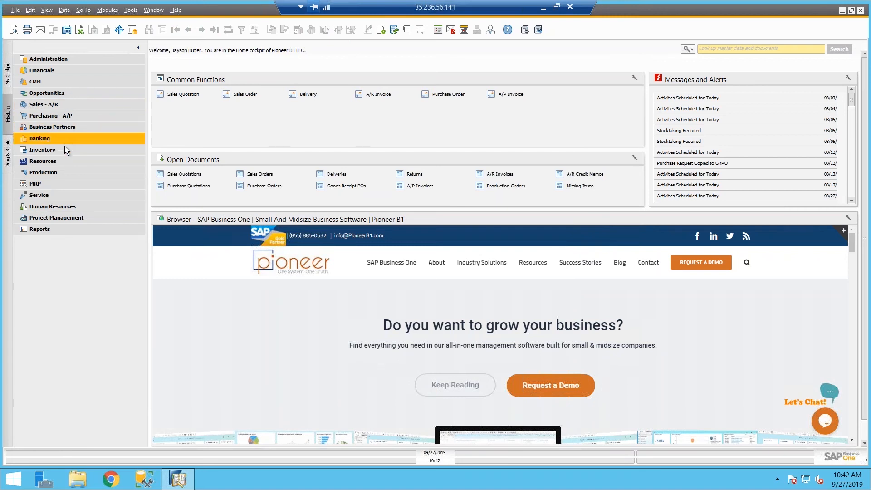
Open a new Goods Receipt from the inventory transactions.
left_click(65, 147)
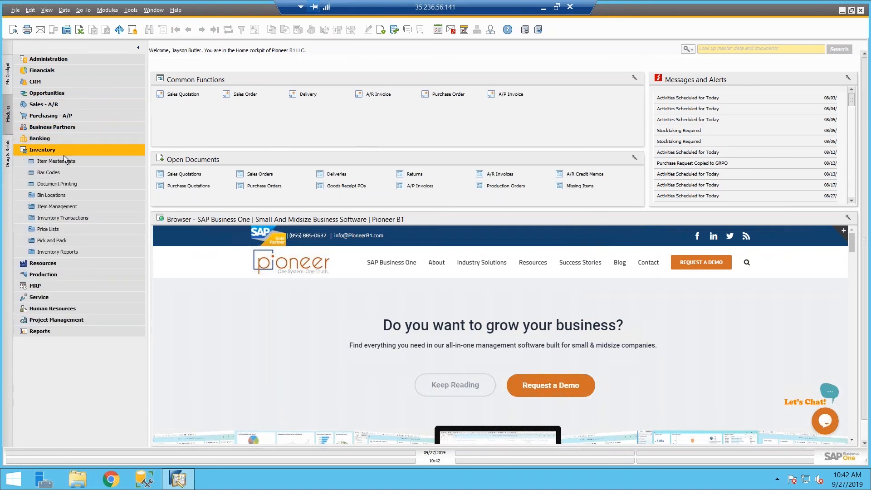
left_click(66, 206)
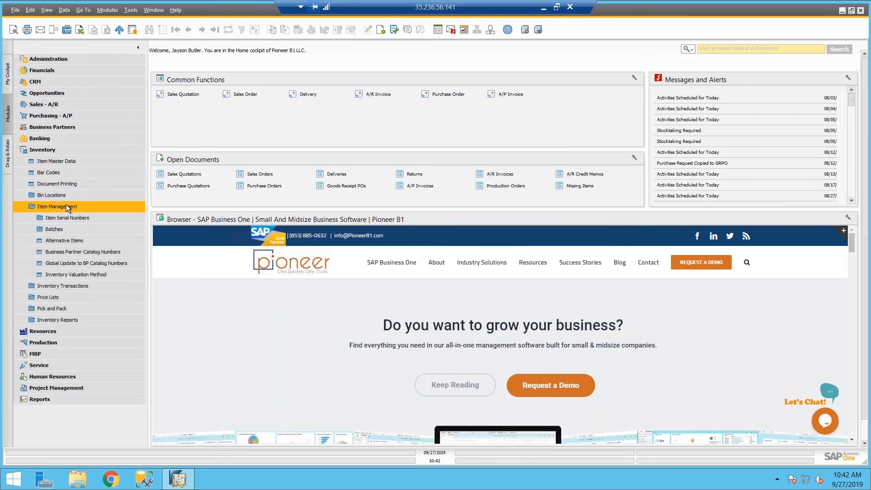
left_click(68, 206)
left_click(66, 217)
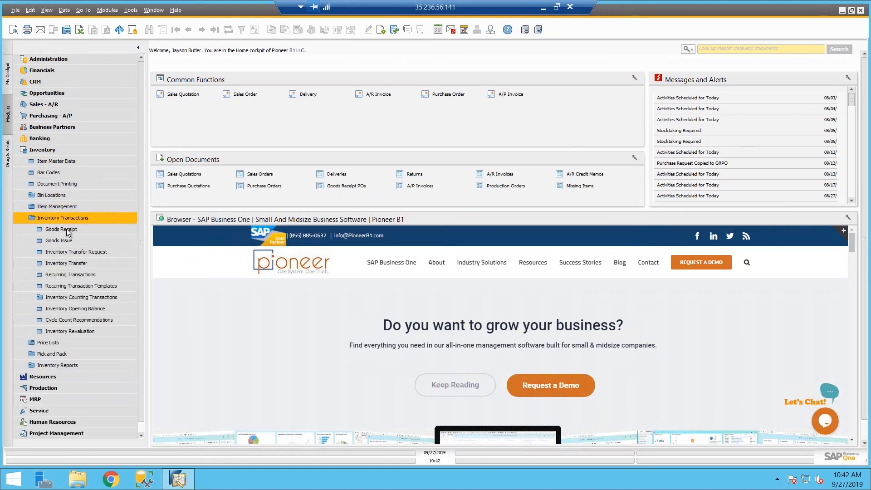
left_click(66, 229)
left_click_drag(361, 279, 307, 277)
Examine which table columns can be made visible or active in the Goods Receipt form settings, and close the settings unchanged.
left_click(380, 32)
left_click(461, 155)
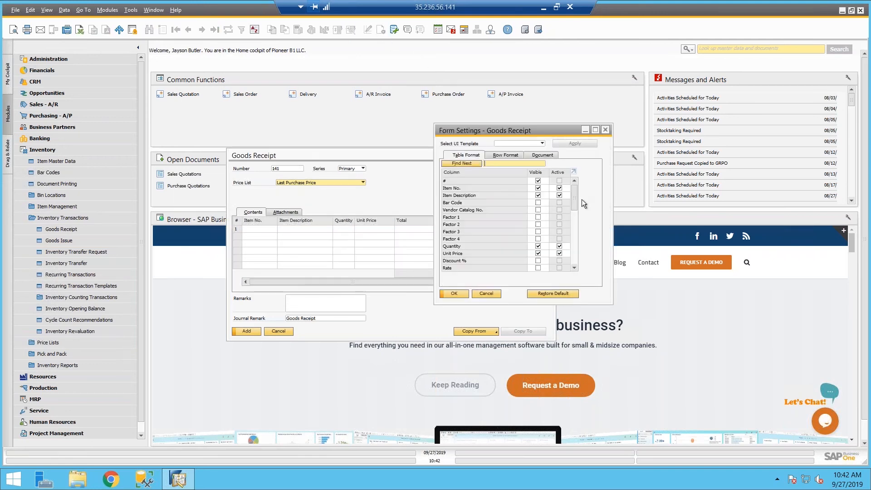
scroll(573, 238, "down", 5)
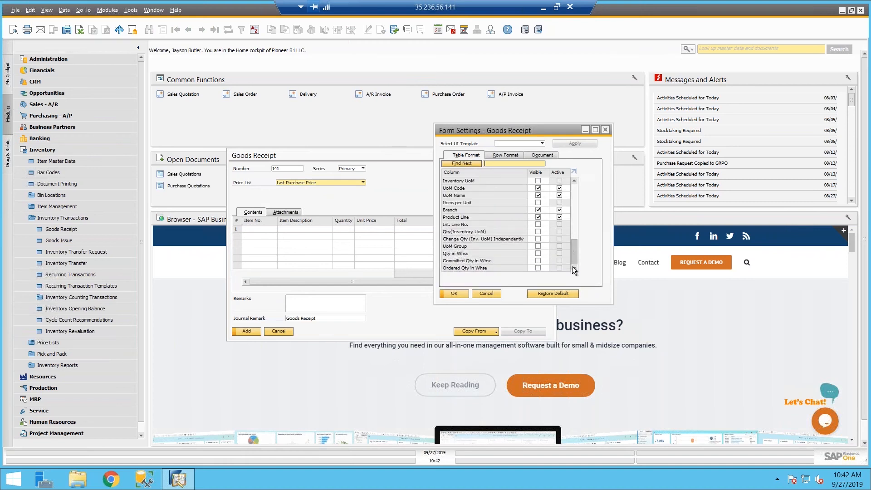
scroll(570, 259, "up", 4)
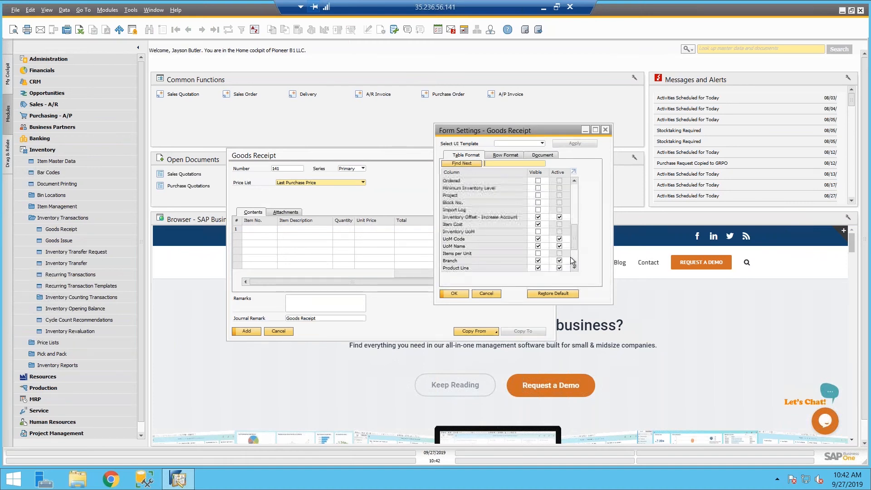
scroll(569, 255, "up", 4)
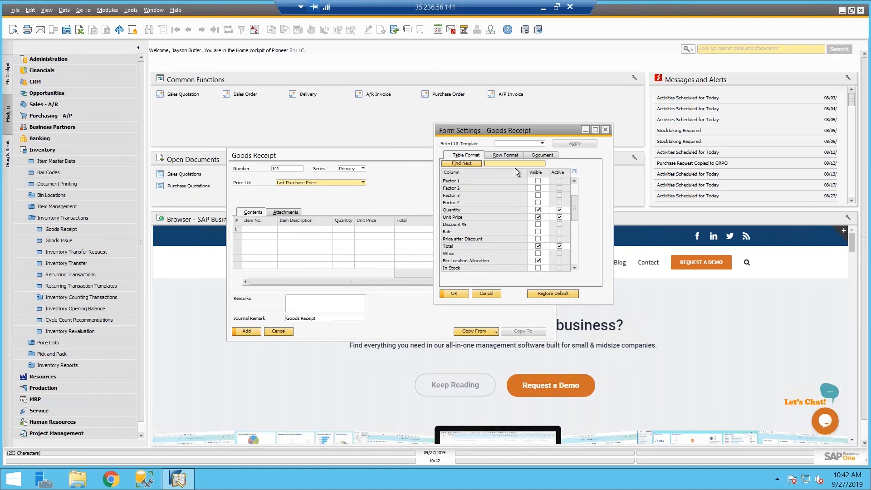
scroll(508, 224, "up", 2)
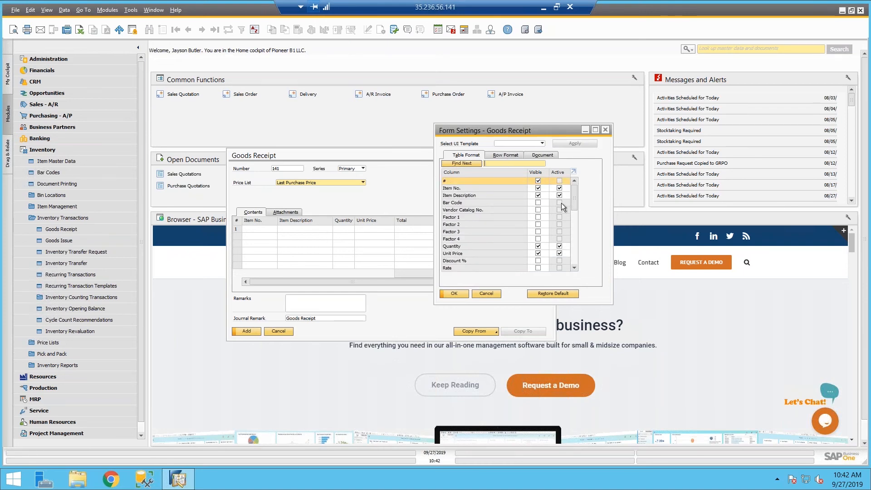
left_click_drag(570, 199, 567, 259)
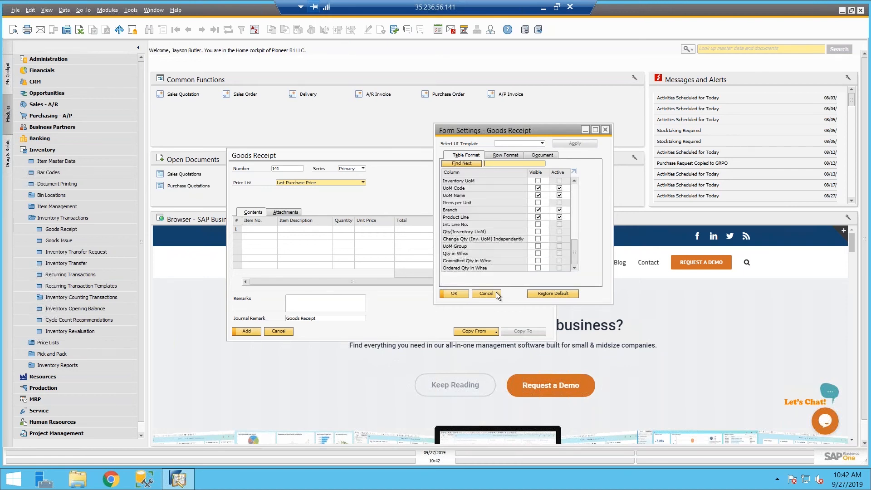
scroll(486, 253, "up", 1)
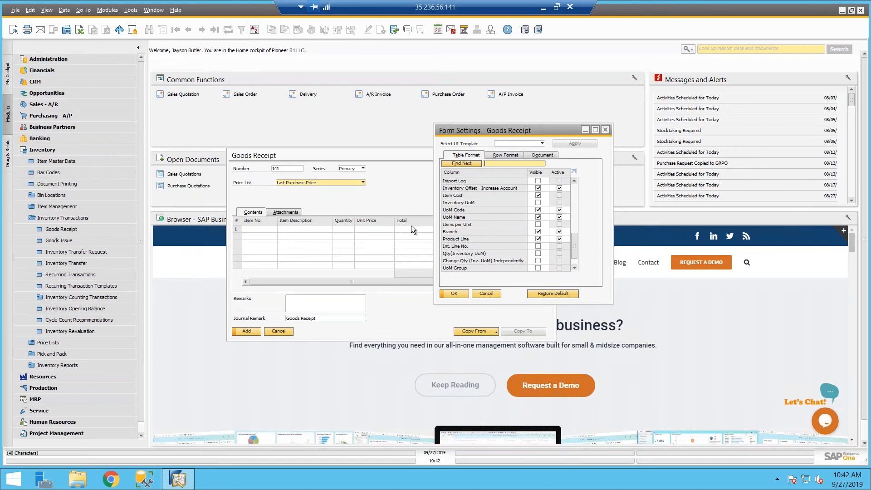
scroll(468, 235, "up", 2)
scroll(468, 233, "up", 1)
left_click(346, 233)
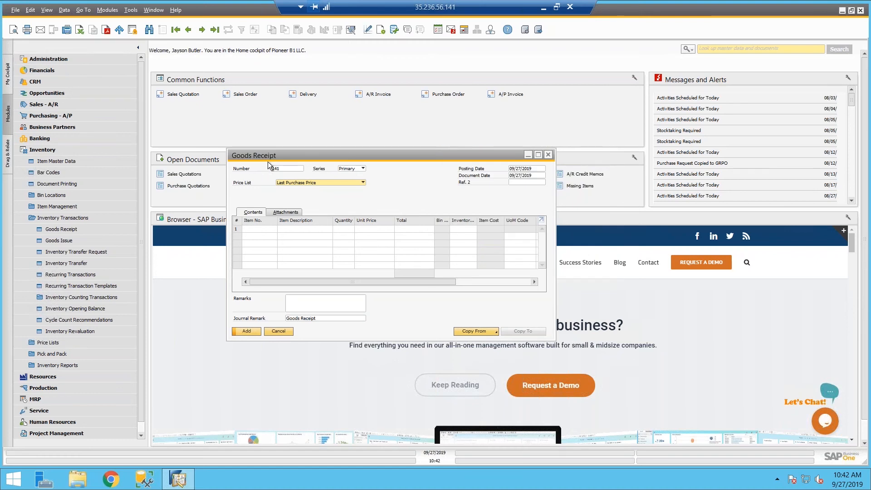
Rename the Journal Remark field label on the Goods Receipt to Reason.
left_click(322, 317)
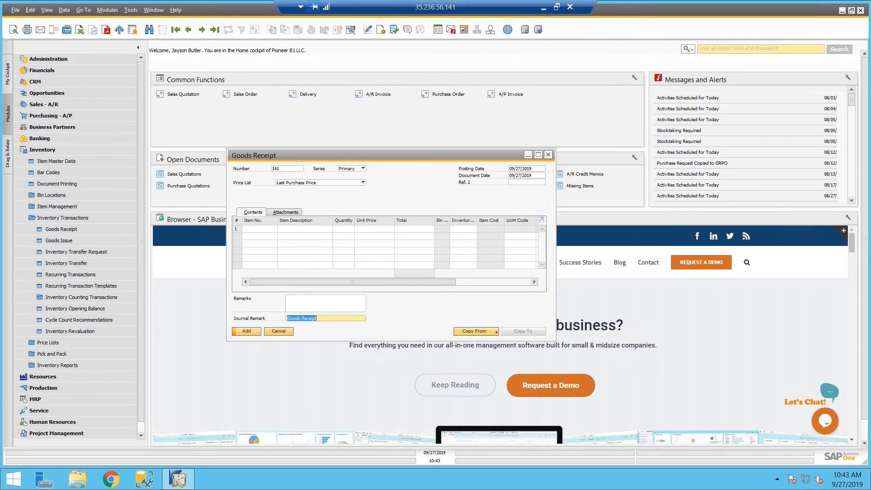
double_click(250, 319, "ctrl")
type("Reason")
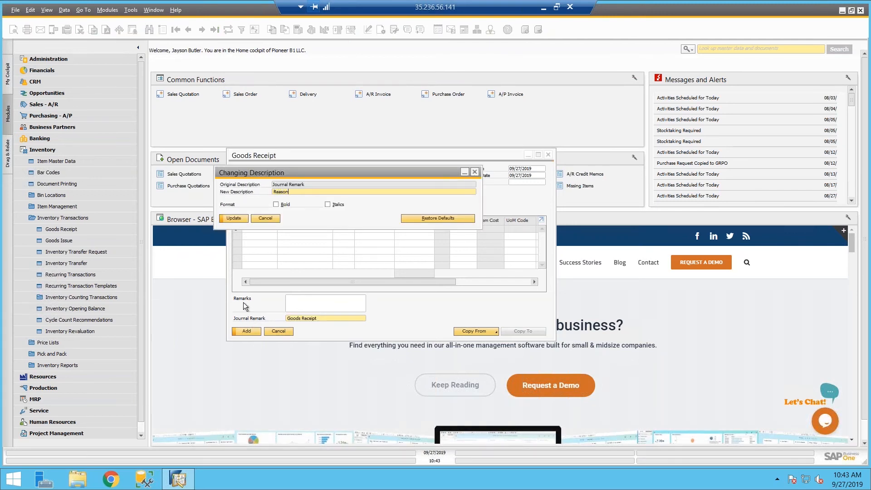
left_click(244, 216)
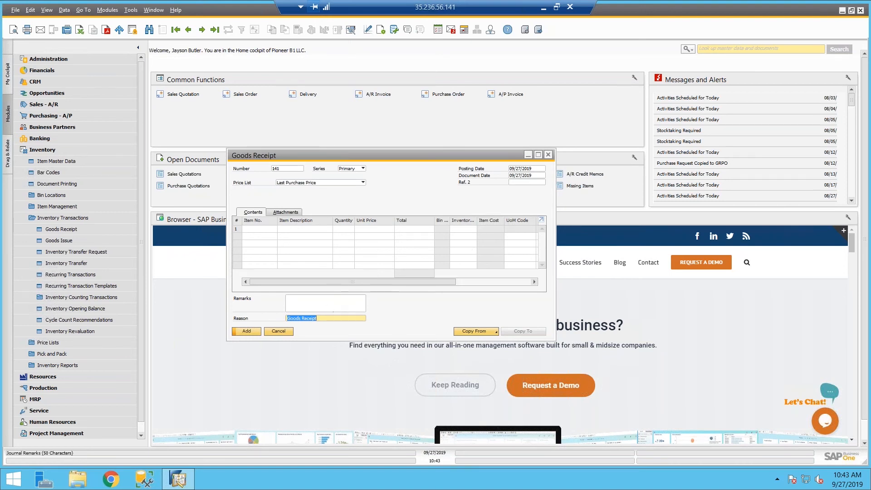
Set up a user-defined value search for the Goods Receipt's Reason field with the values Damaged and Discontinued.
key("alt+shift+F2")
left_click(516, 222)
left_click(662, 221)
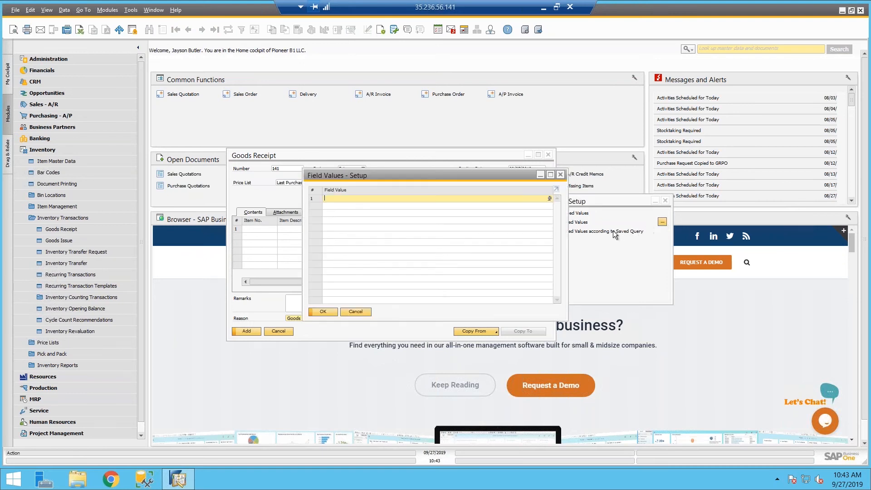
type("Damaged")
key("Tab")
type("D")
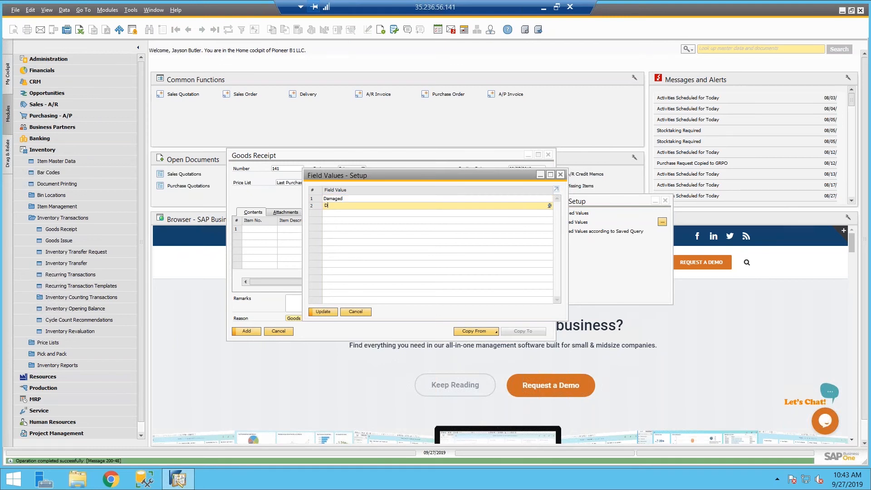
type("iscontinued")
key("Return")
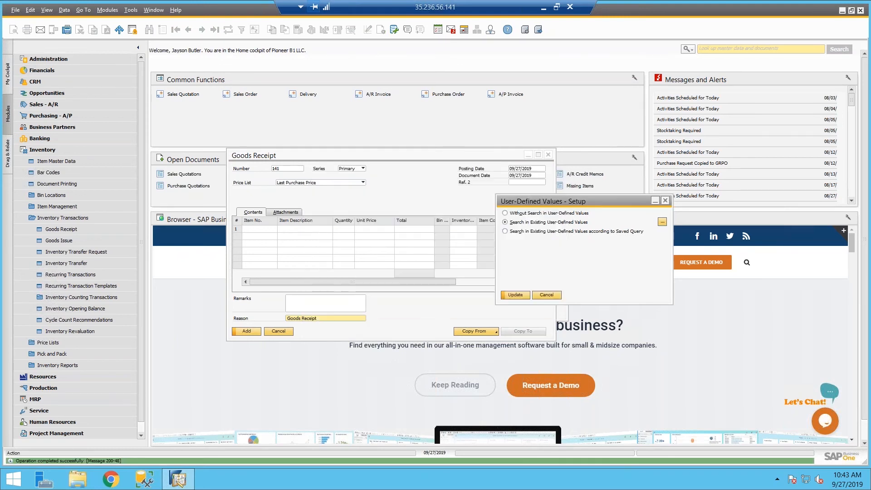
left_click(516, 294)
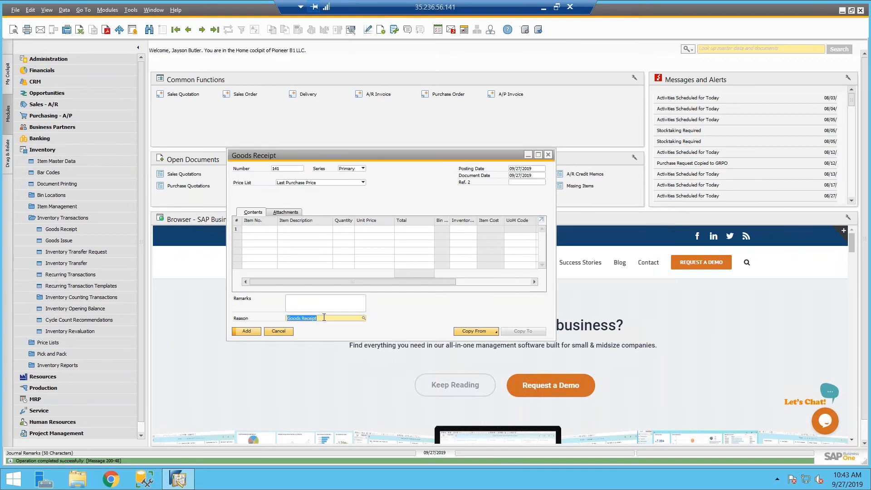
Fill the Reason field with Damaged from its user-defined values, and cancel the Goods Receipt without adding it.
left_click(363, 318)
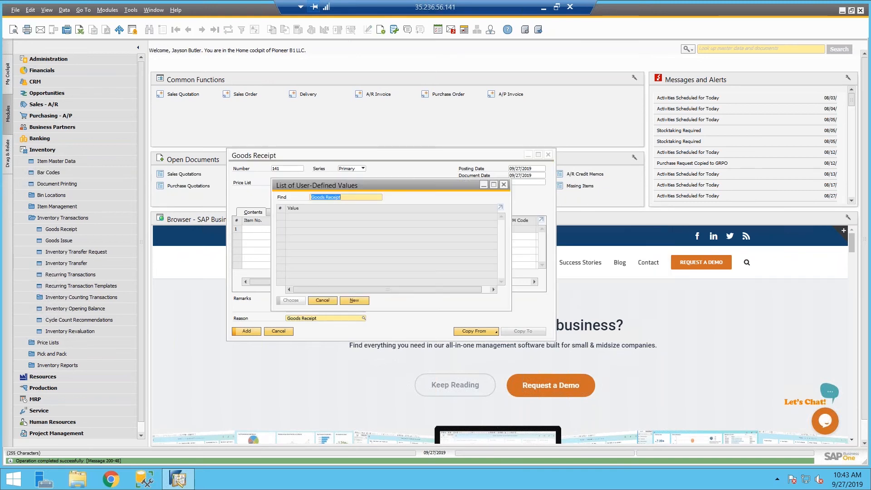
left_click(331, 301)
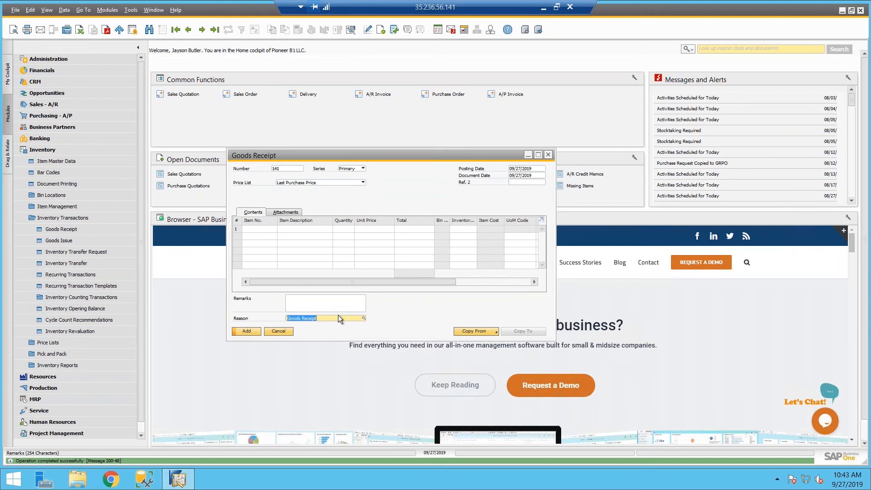
left_click(365, 319)
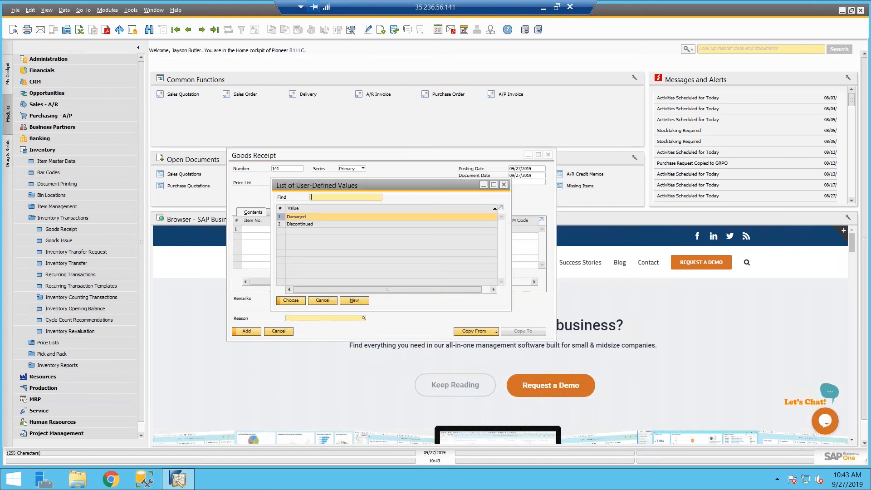
double_click(328, 216)
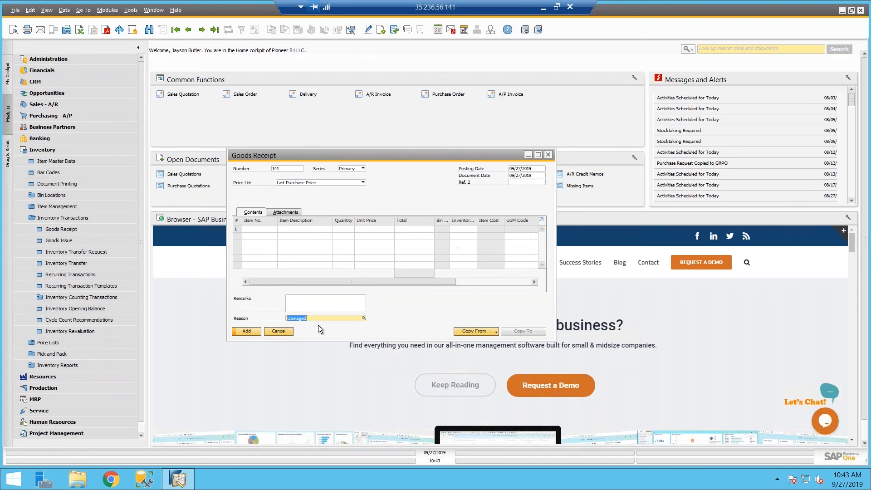
left_click(280, 333)
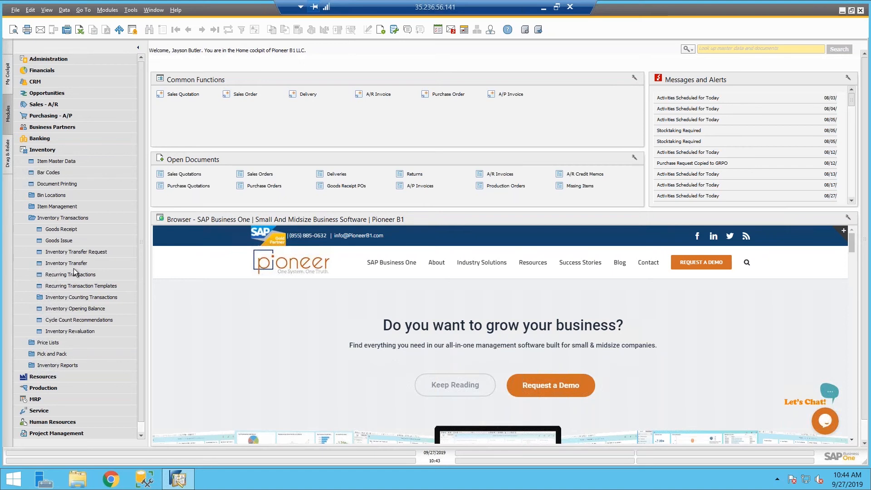
Open the Inventory Transfer Request form, view the previous request, and close it.
left_click(84, 252)
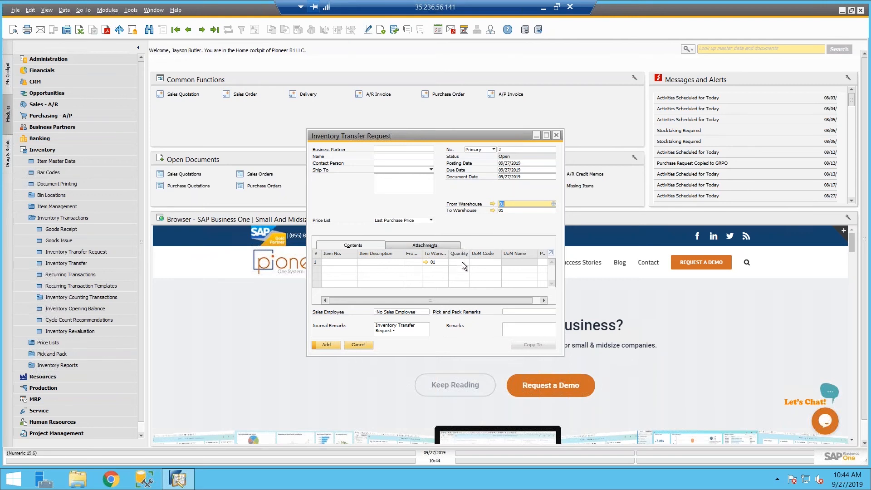
key("ctrl+Left")
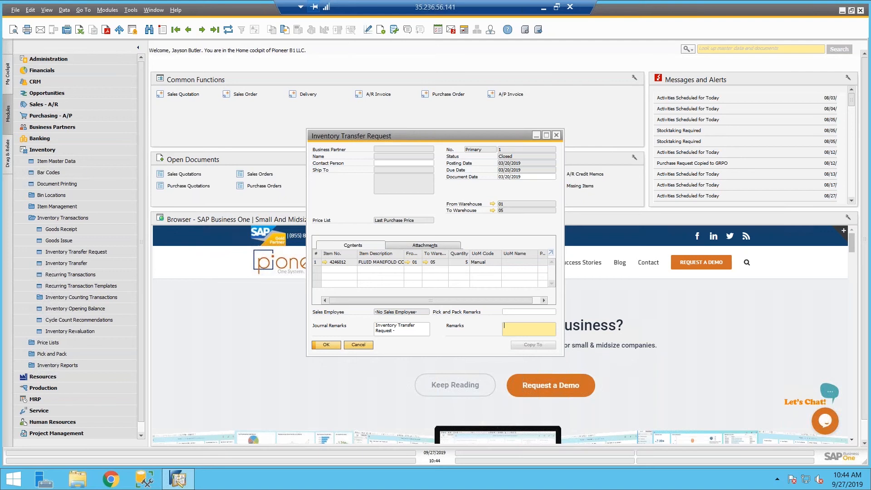
left_click(359, 344)
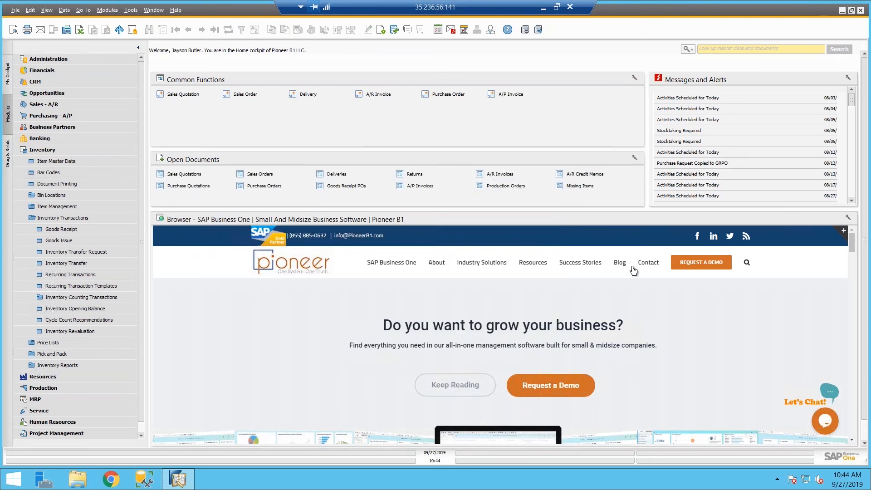
Browse the recent posts on the Pioneer B1 website's blog in the cockpit browser.
mouse_move(621, 265)
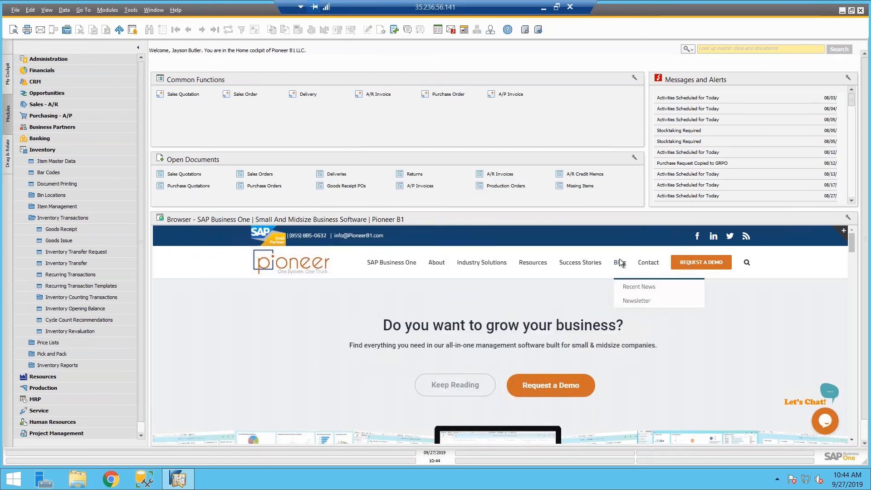
left_click(624, 267)
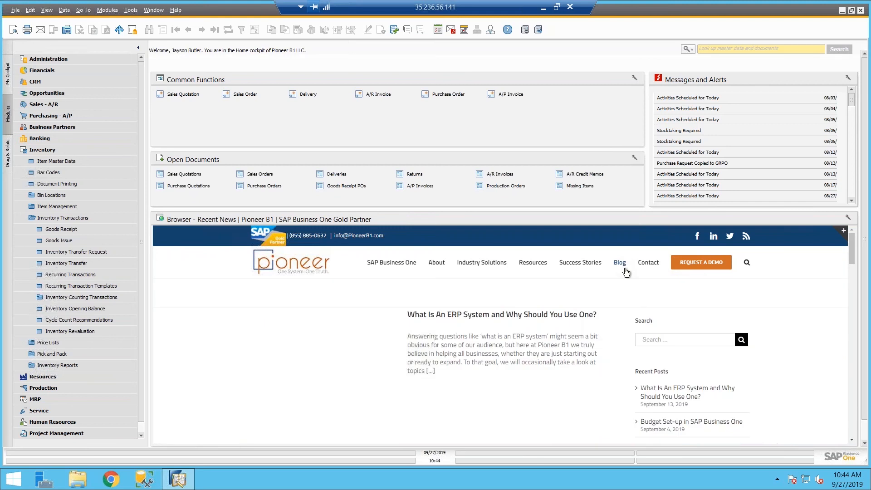
scroll(470, 335, "down", 5)
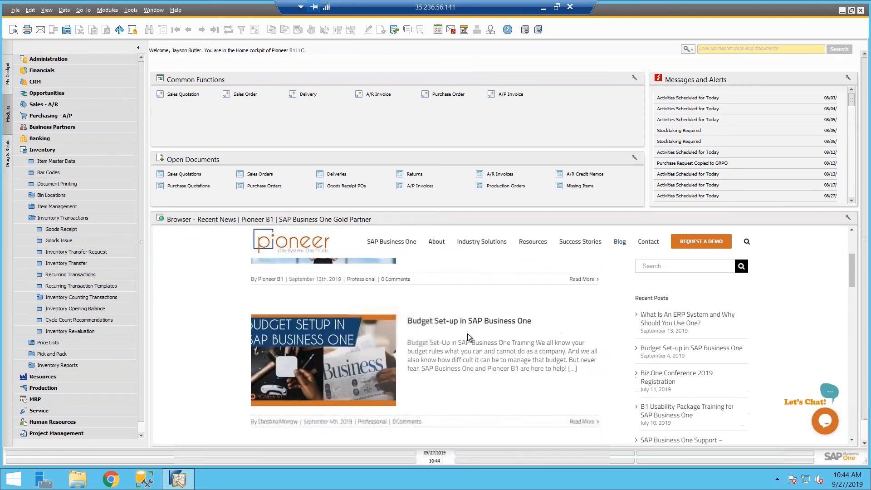
scroll(469, 338, "down", 5)
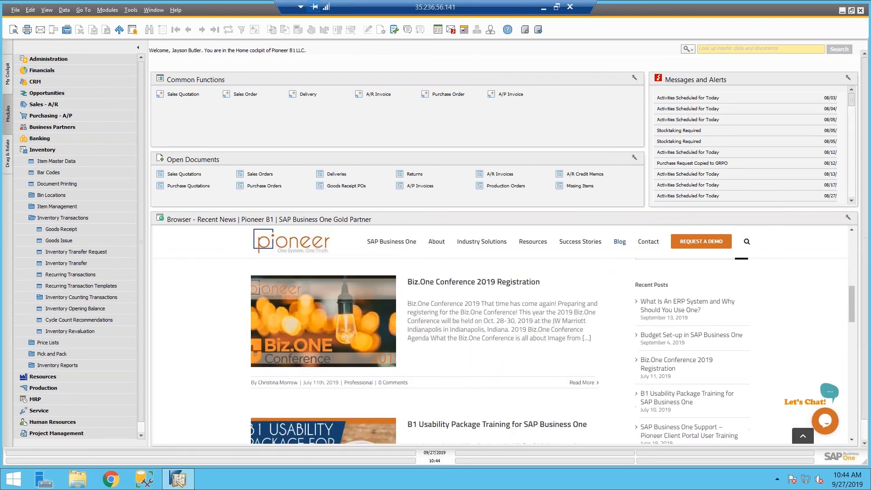
scroll(472, 347, "down", 8)
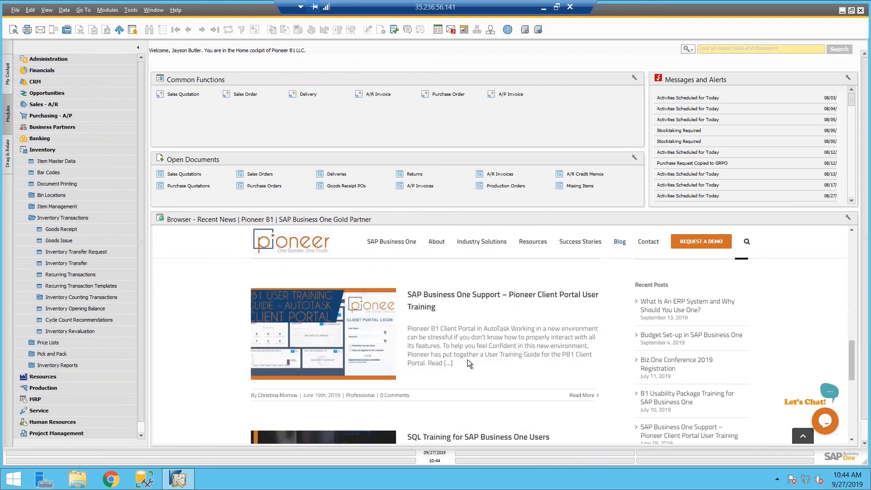
scroll(480, 325, "down", 1)
scroll(499, 340, "up", 14)
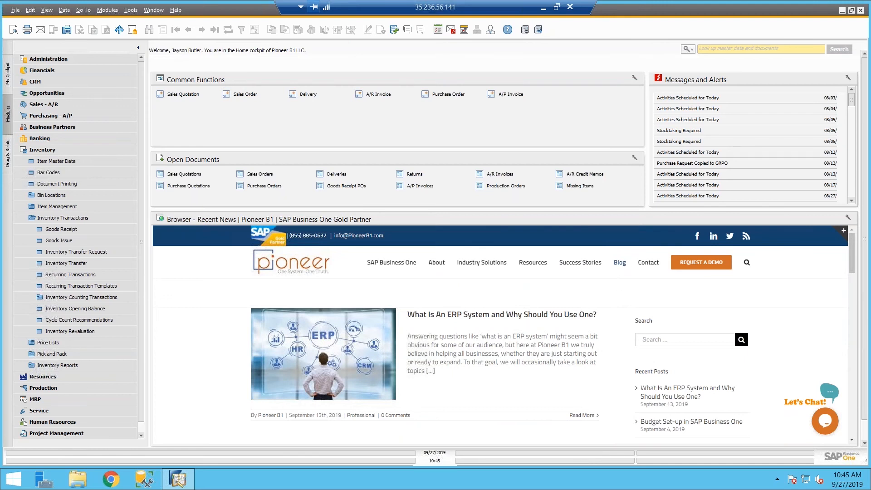
Open the last item record in Item Master Data and view its inventory data by warehouse.
left_click(103, 161)
left_click(189, 30)
left_click(453, 139)
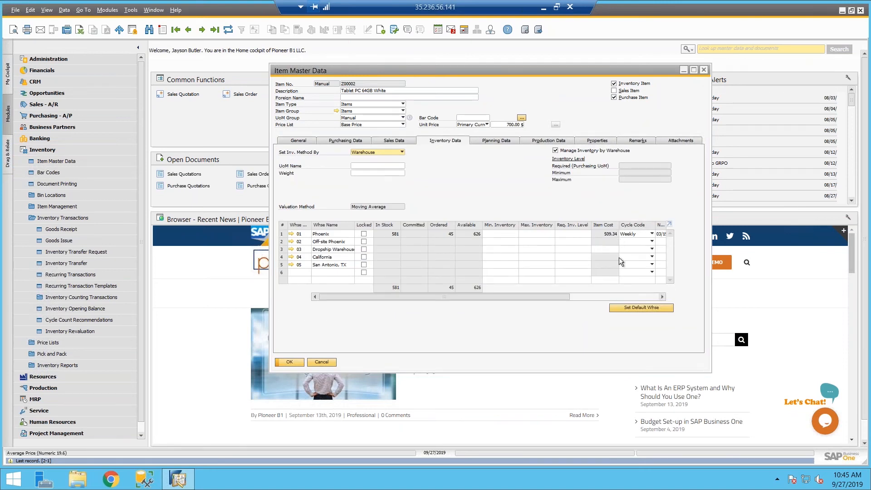
Try defining a new inventory cycle with Monthly recurrence for the Off-site Phoenix warehouse, and cancel both it and the item changes.
left_click(643, 243)
left_click(633, 286)
left_click_drag(448, 181, 418, 273)
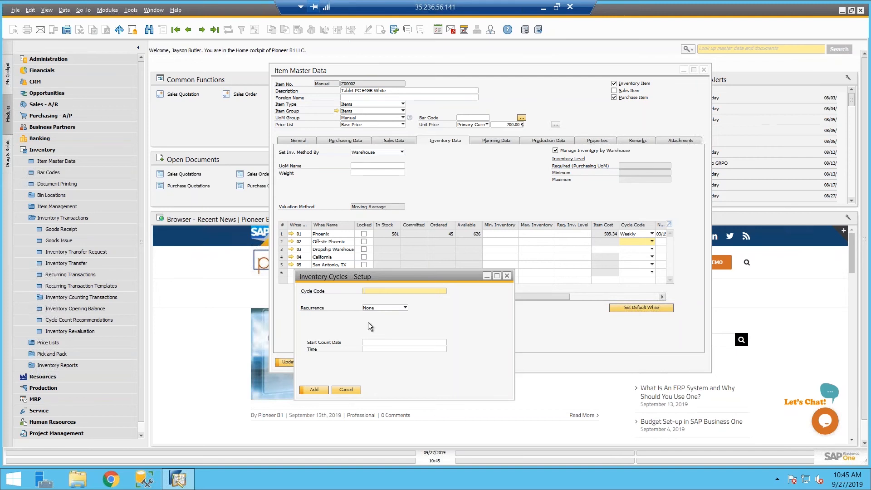
left_click(383, 307)
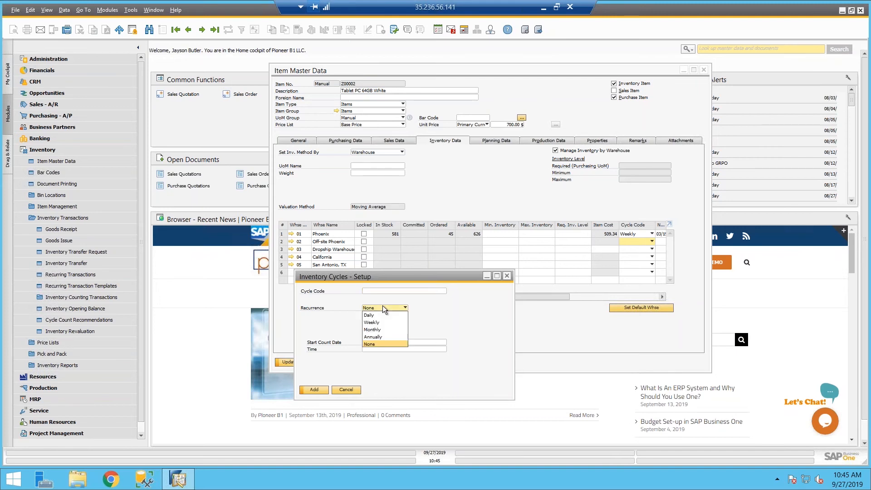
left_click(379, 331)
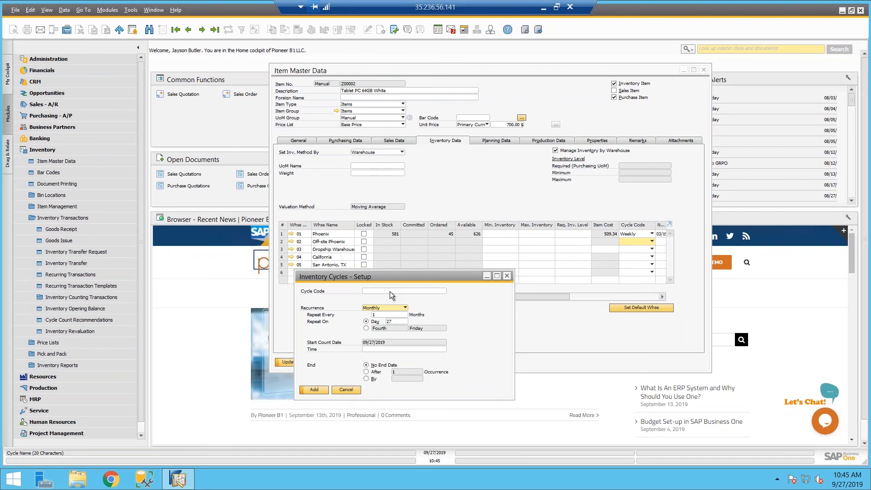
left_click(341, 388)
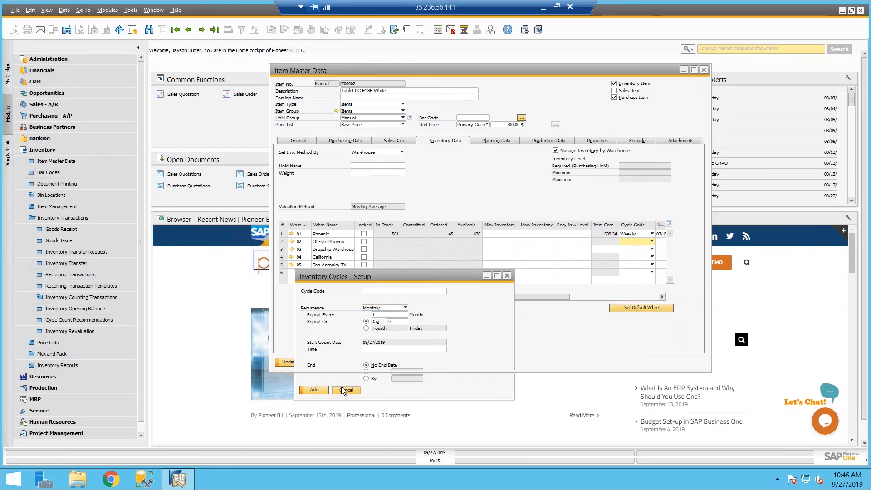
left_click(329, 362)
left_click(80, 147)
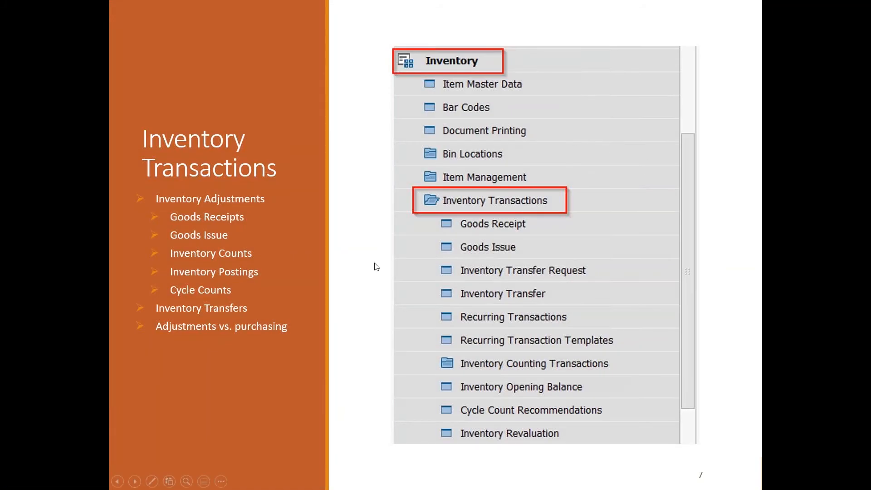
left_click(337, 282)
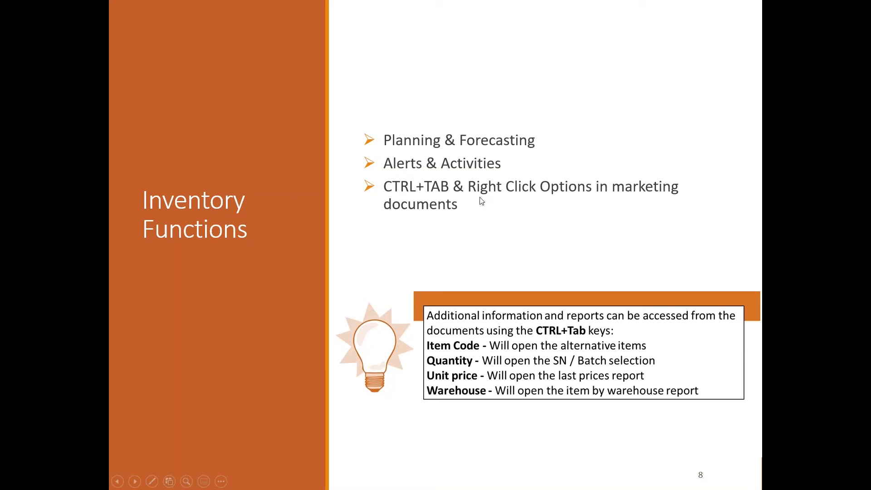
Switch back to SAP Business One, start a new MRP forecast, and check its view options, keeping Monthly.
key("alt+Tab")
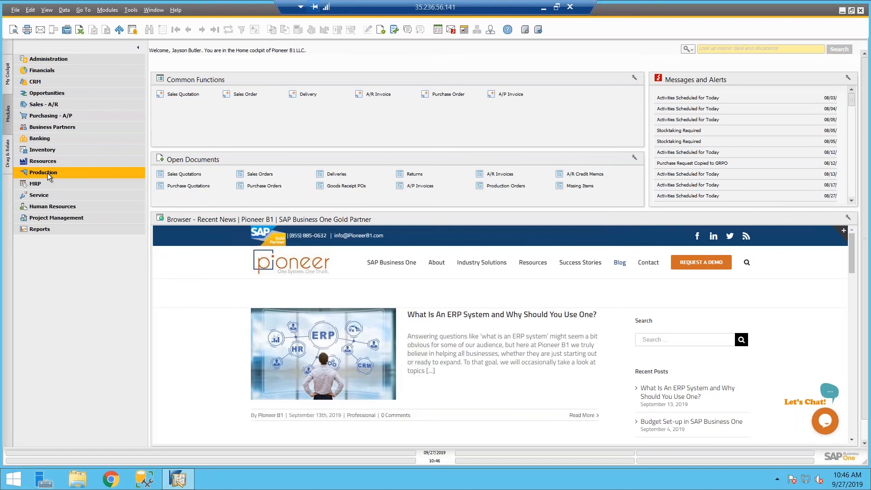
left_click(50, 183)
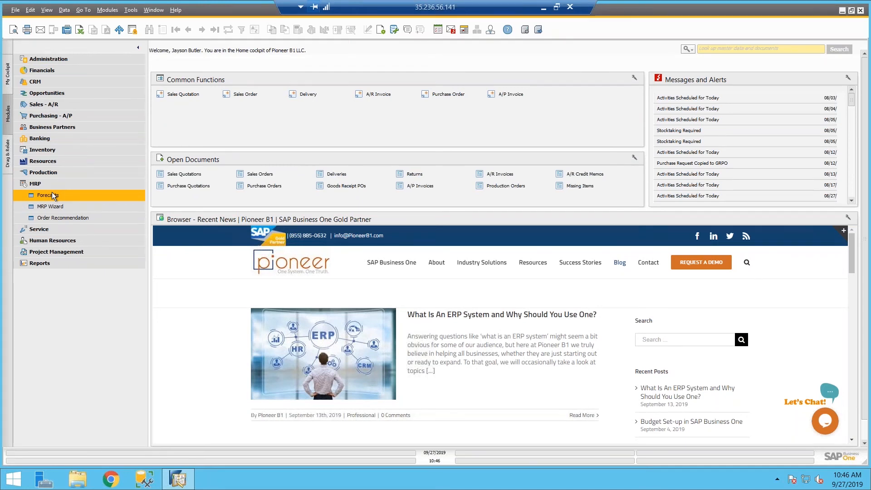
left_click(53, 195)
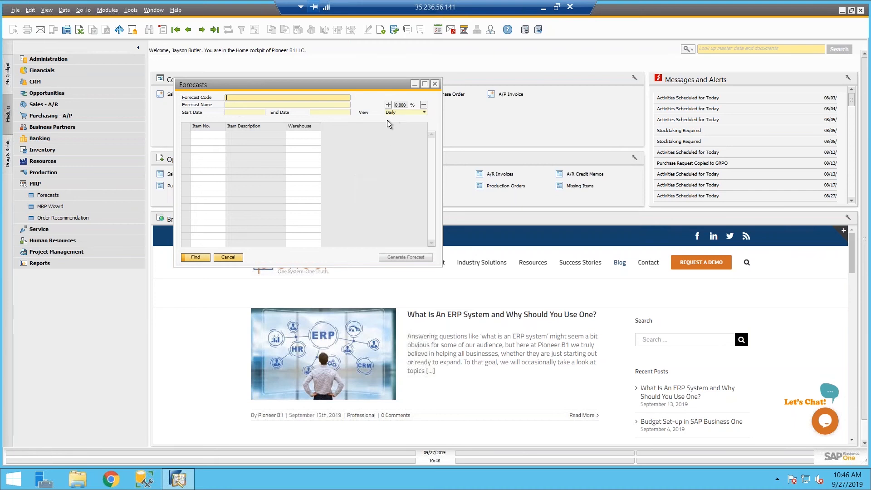
left_click(162, 29)
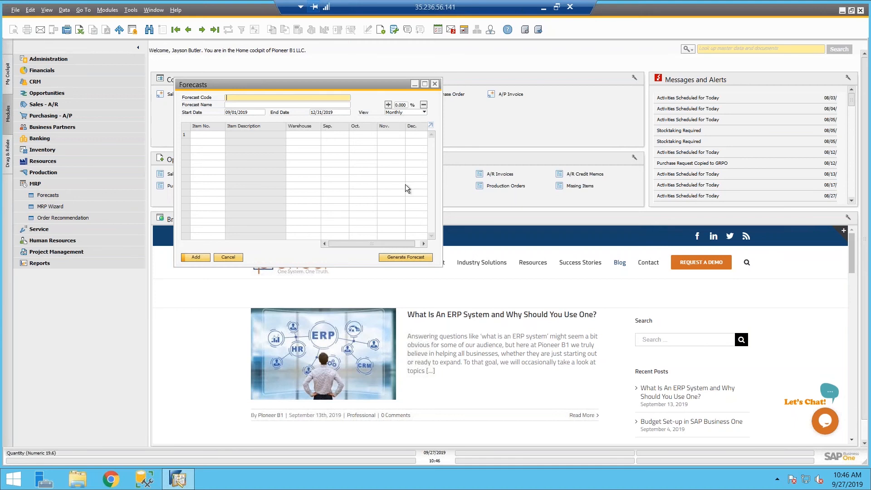
left_click(399, 113)
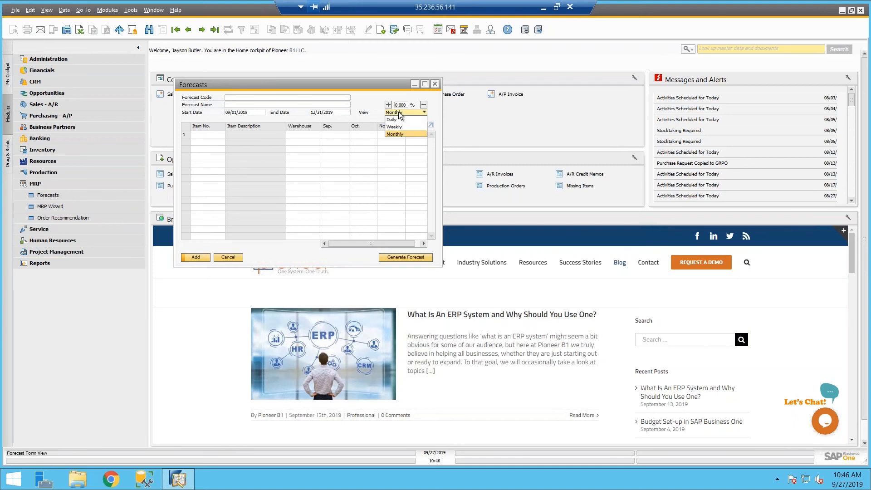
left_click(399, 113)
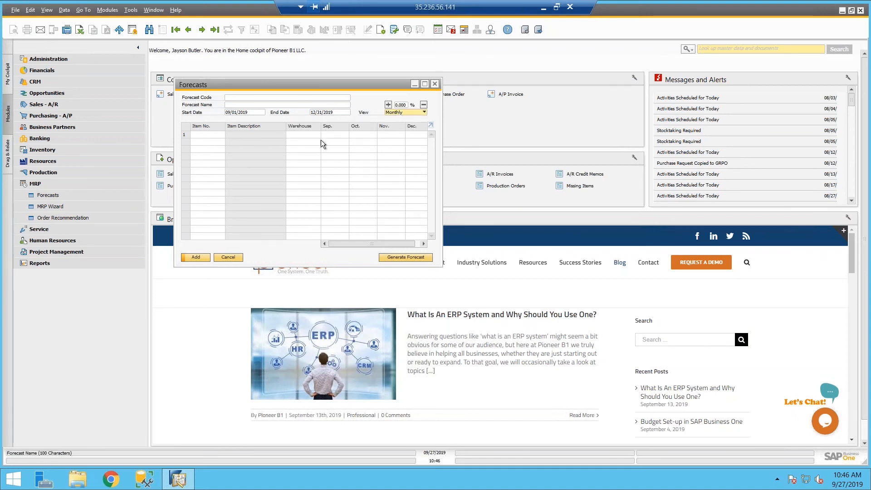
Set up a system-generated forecast based on sales history from deliveries and A/R invoices, with history starting 01/01/2019.
left_click(400, 257)
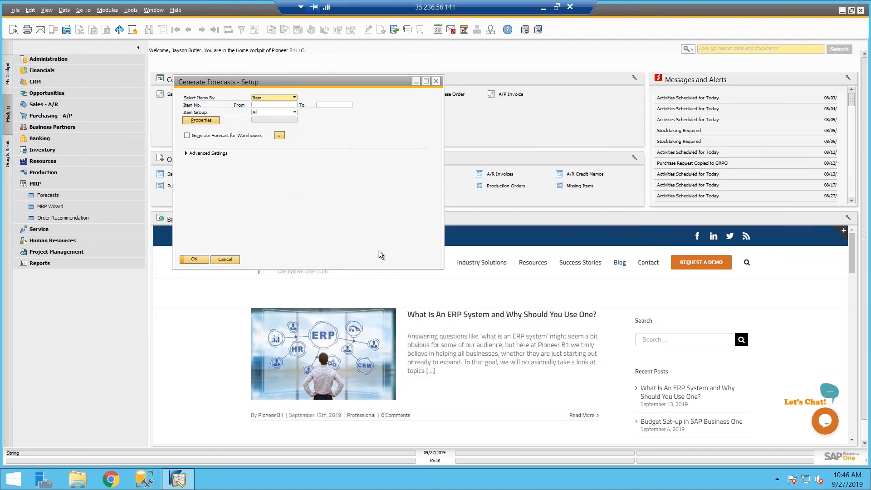
left_click(187, 153)
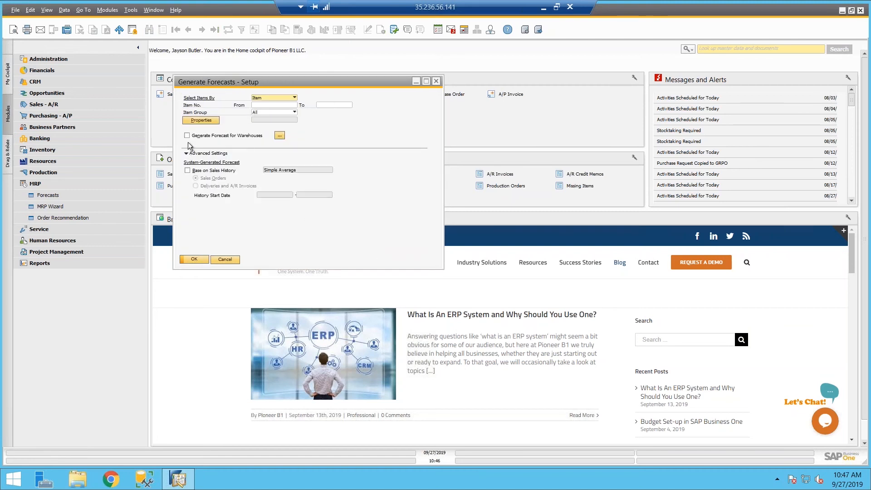
left_click(187, 171)
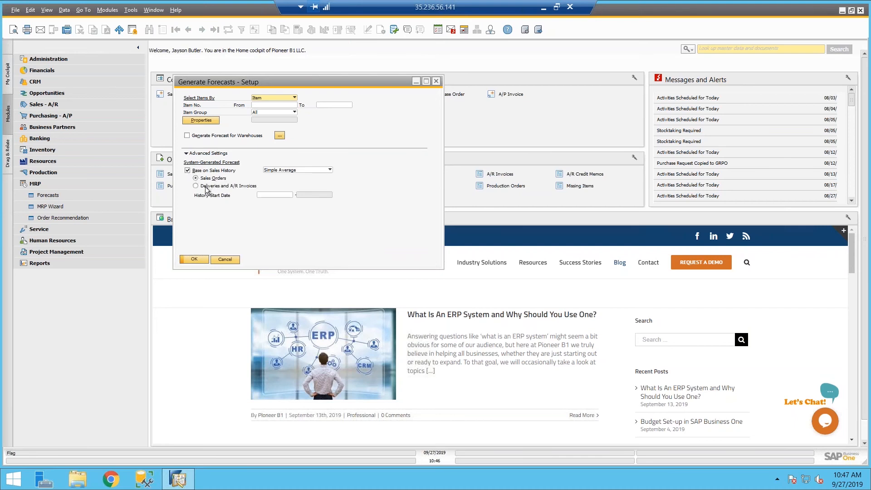
left_click(276, 194)
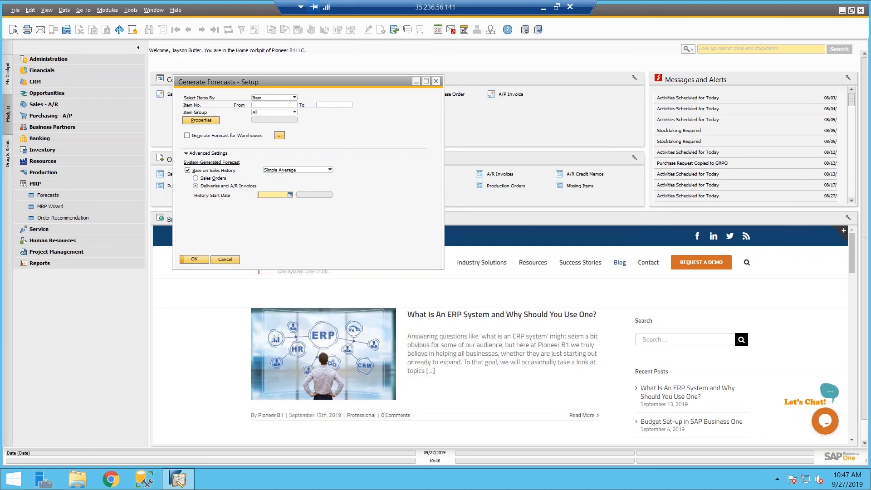
type("0101")
key("Tab")
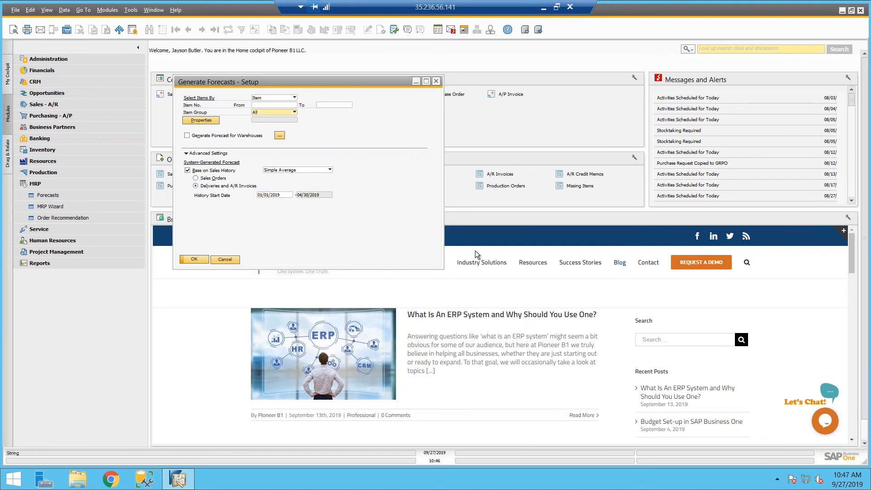
Generate the forecast using Simple Average, review the monthly item quantities, and discard it.
left_click(303, 170)
left_click(304, 169)
left_click(194, 258)
left_click_drag(348, 243, 404, 248)
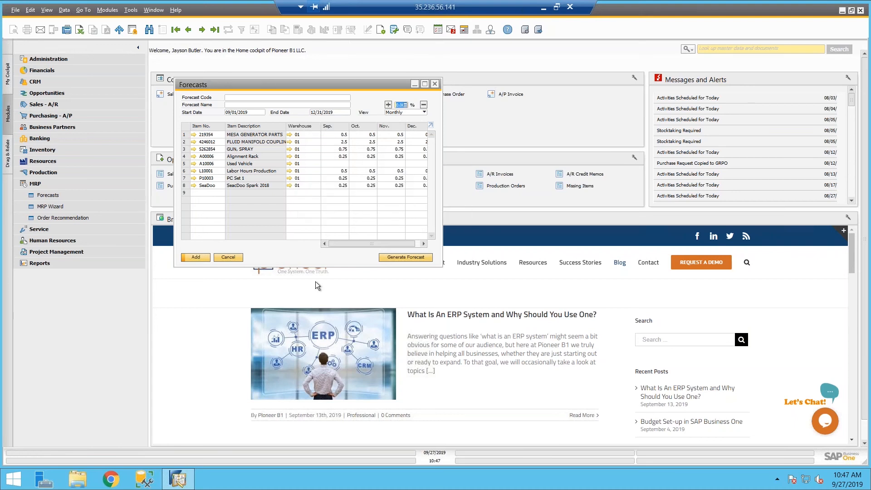
left_click(231, 258)
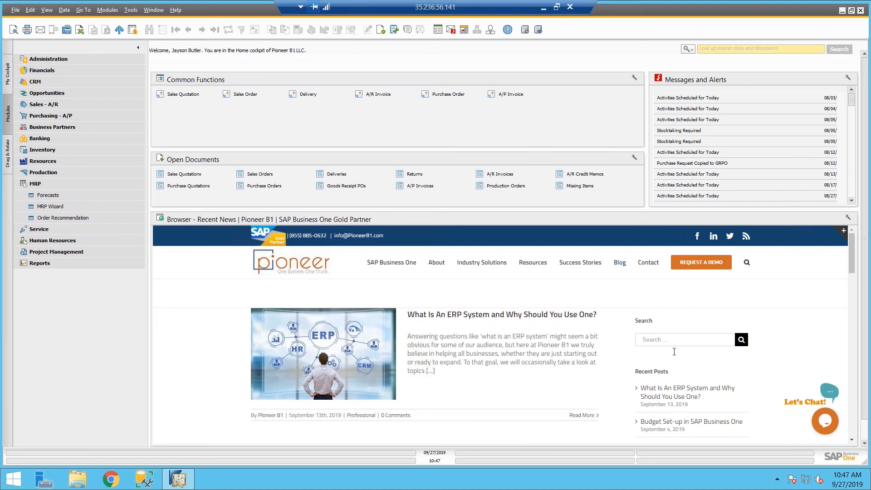
Look through the older Pioneer B1 blog posts in the cockpit browser for an article on MRP.
scroll(852, 307, "down", 2)
scroll(852, 307, "down", 10)
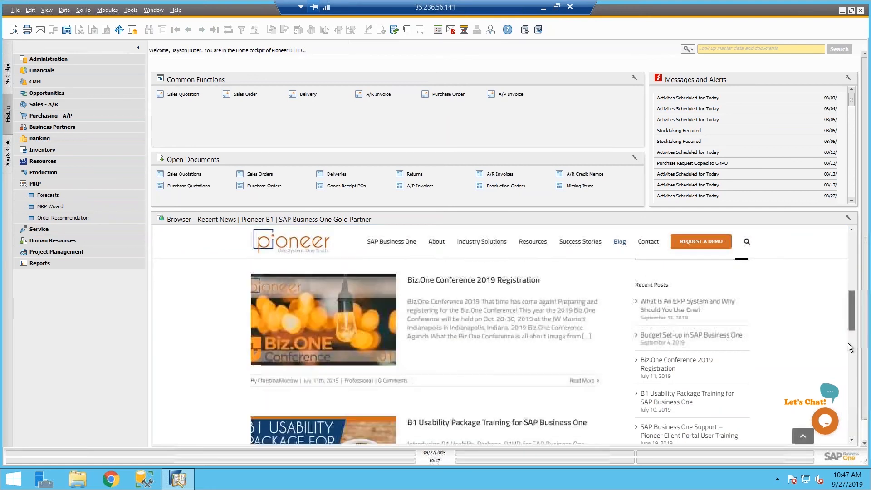
scroll(845, 414, "down", 2)
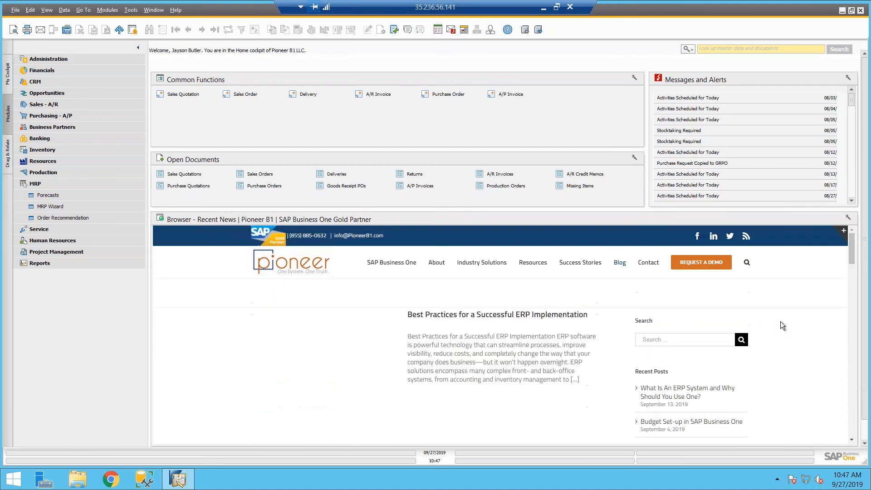
scroll(558, 308, "down", 15)
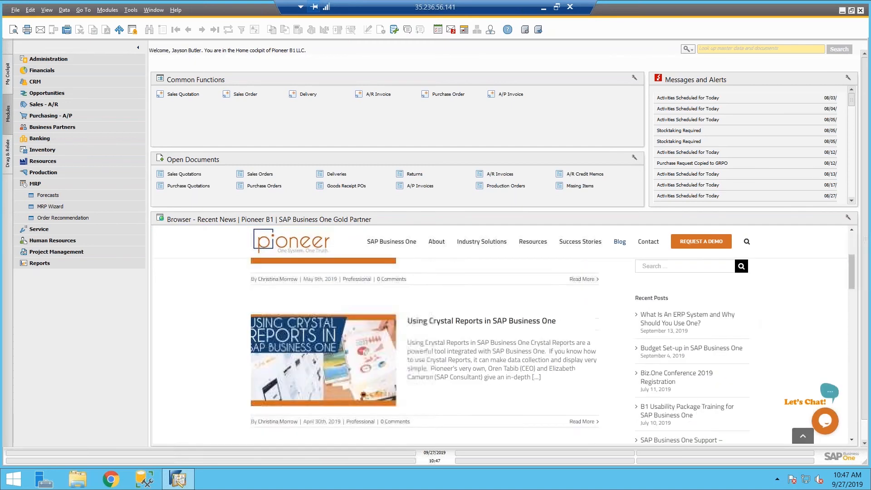
scroll(499, 335, "down", 10)
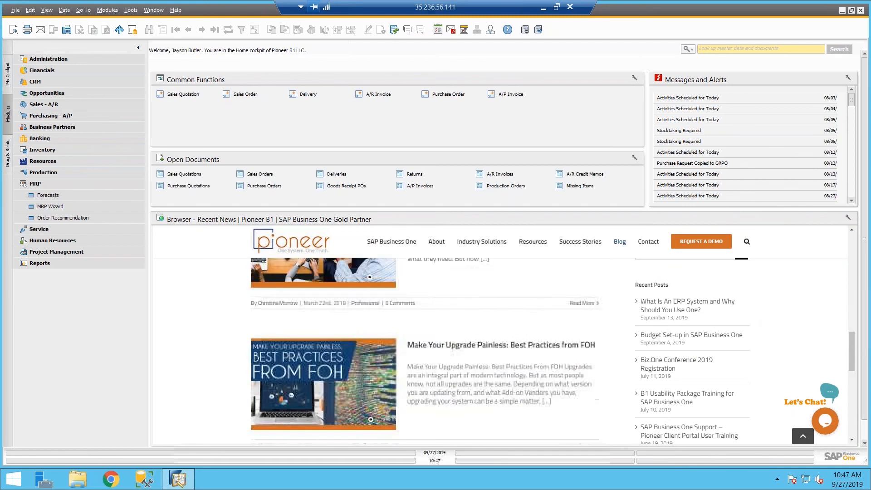
scroll(498, 336, "down", 5)
scroll(701, 293, "up", 6)
scroll(709, 295, "up", 15)
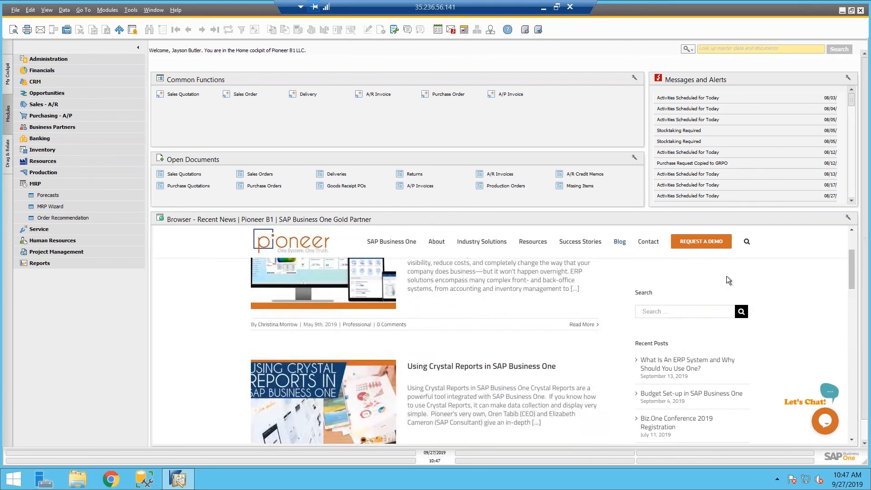
Search the Pioneer B1 website for "mrp" and open the article "MRP in SAP Business One".
left_click(746, 265)
type("mrp")
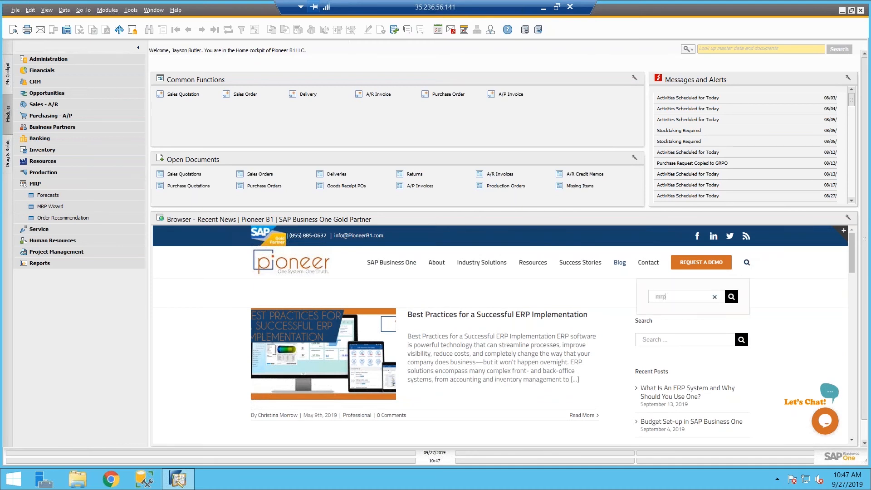
left_click(731, 296)
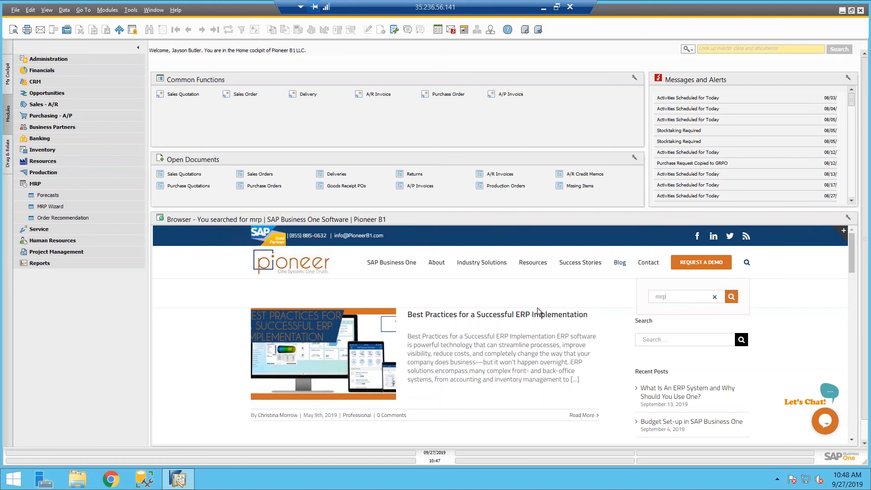
left_click(442, 313)
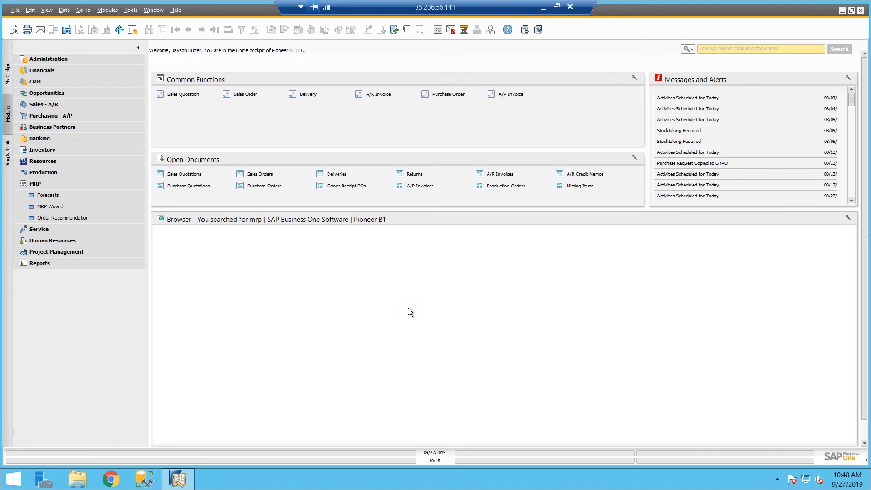
scroll(393, 313, "down", 5)
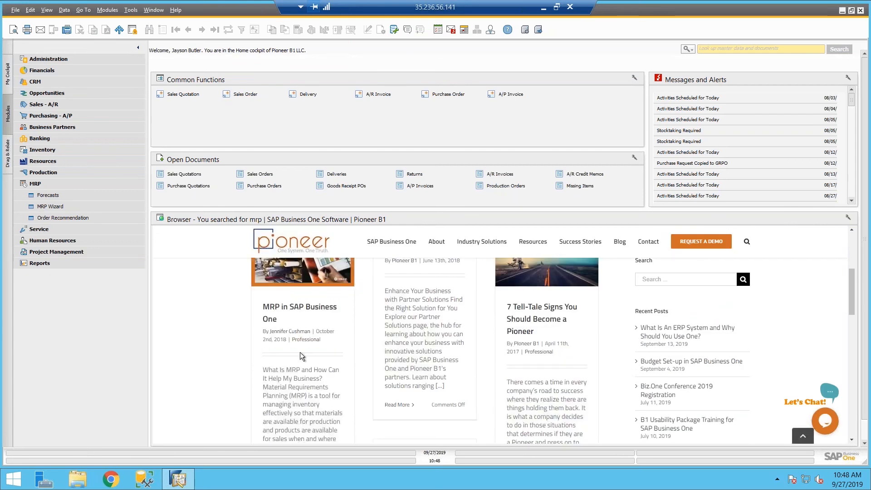
left_click(308, 308)
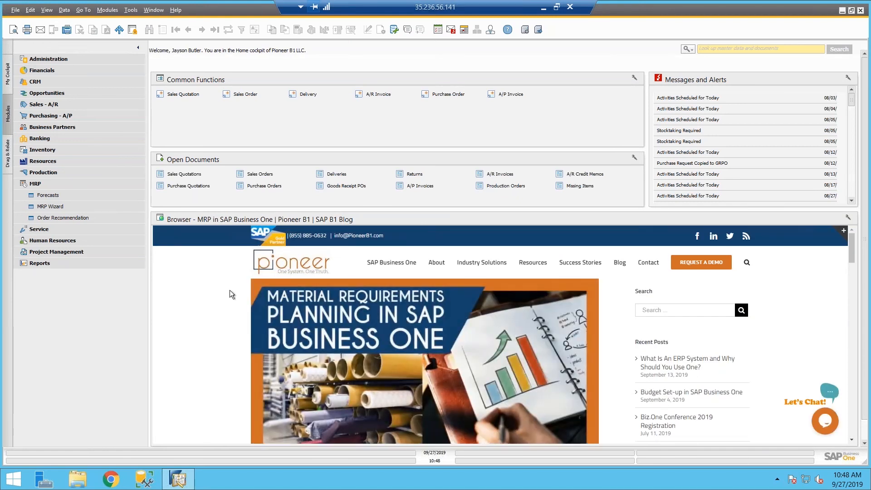
Start a new activity and link it to item 4246012, without limiting the choice to documents related to the business partner.
left_click(73, 125)
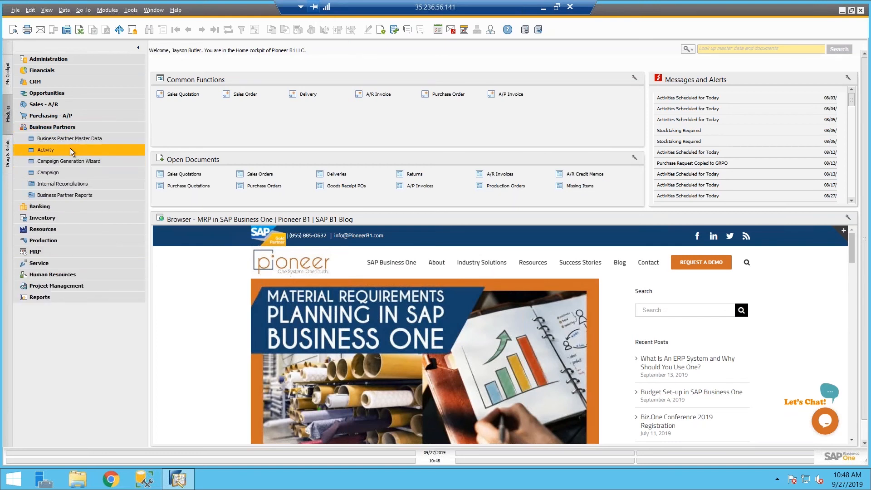
left_click(70, 148)
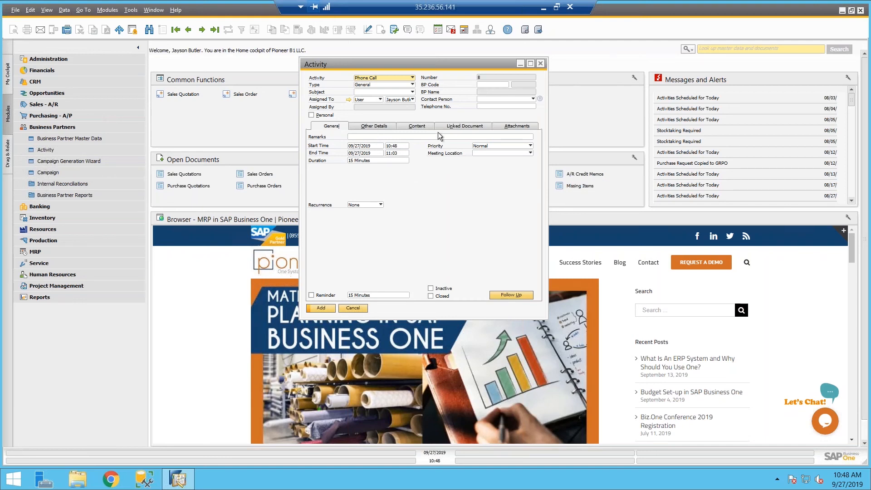
left_click(458, 126)
left_click(390, 149)
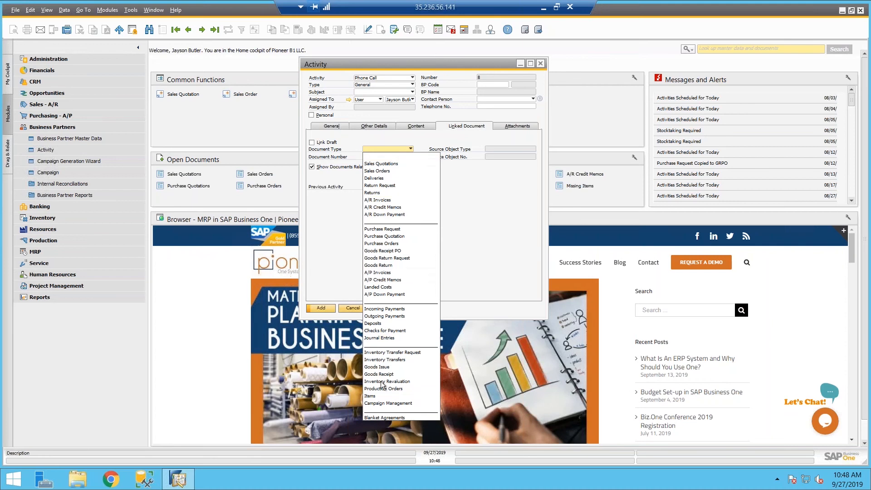
left_click(375, 395)
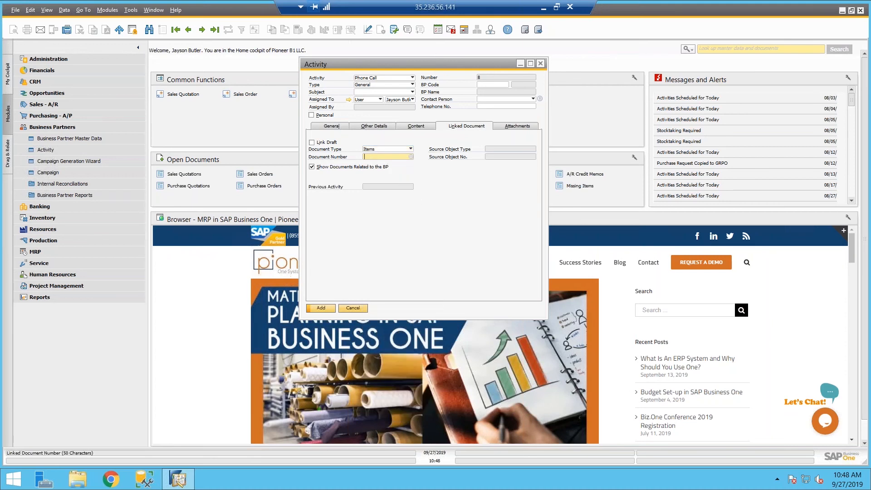
key("Tab")
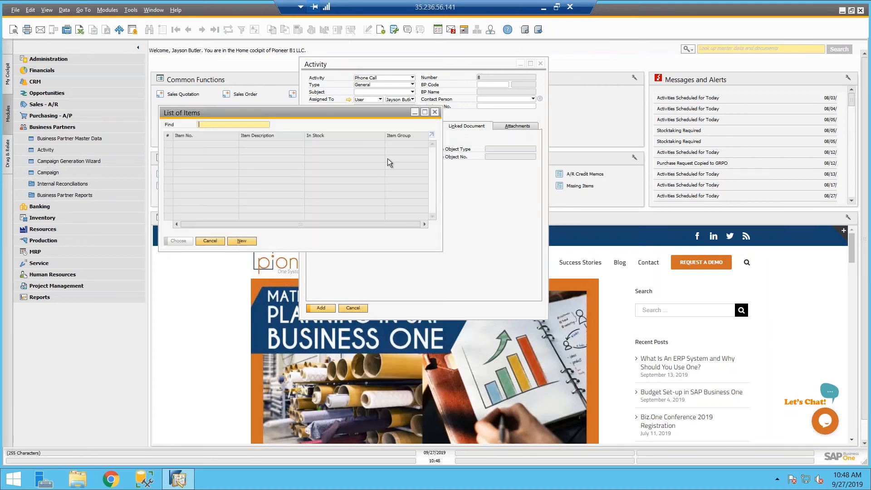
left_click(217, 243)
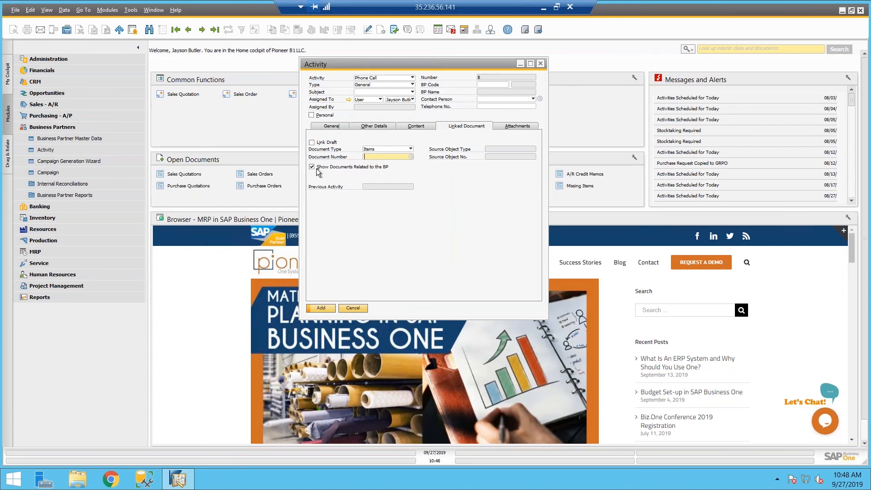
key("Tab")
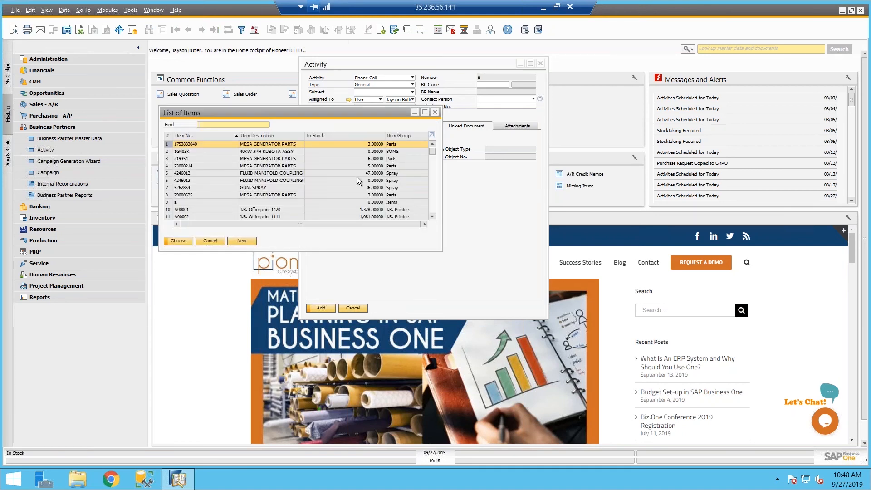
double_click(357, 174)
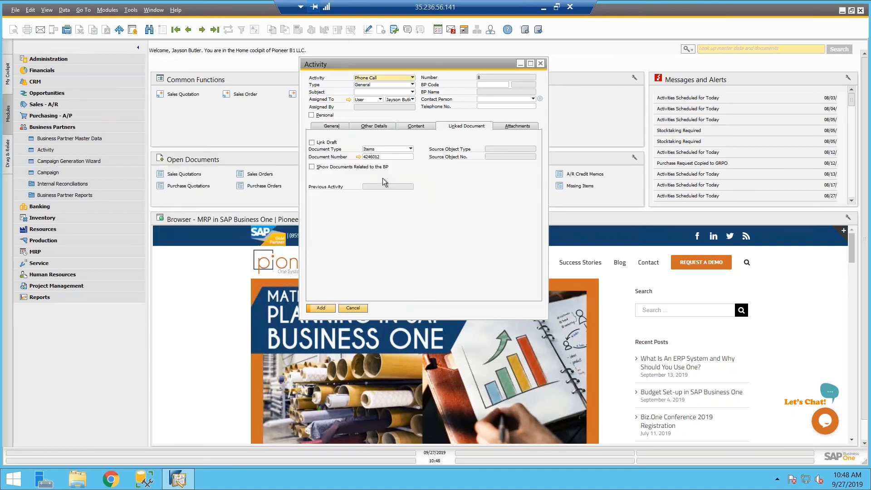
Open the linked item's master data, go to item 79000625, and start a new activity from it to check its linked document.
left_click(359, 157)
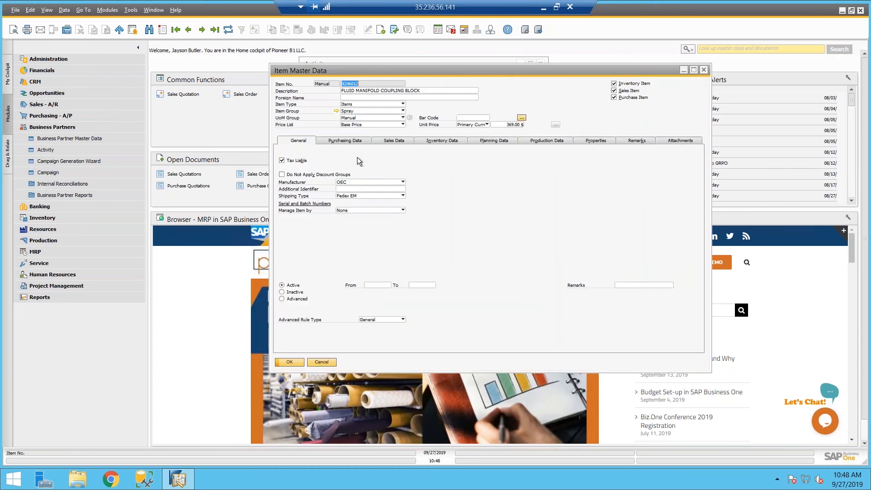
left_click(203, 29)
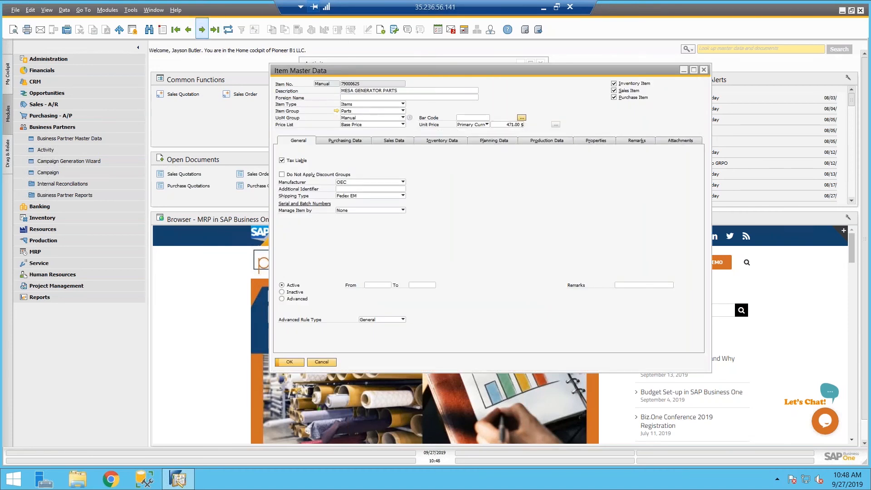
right_click(491, 205)
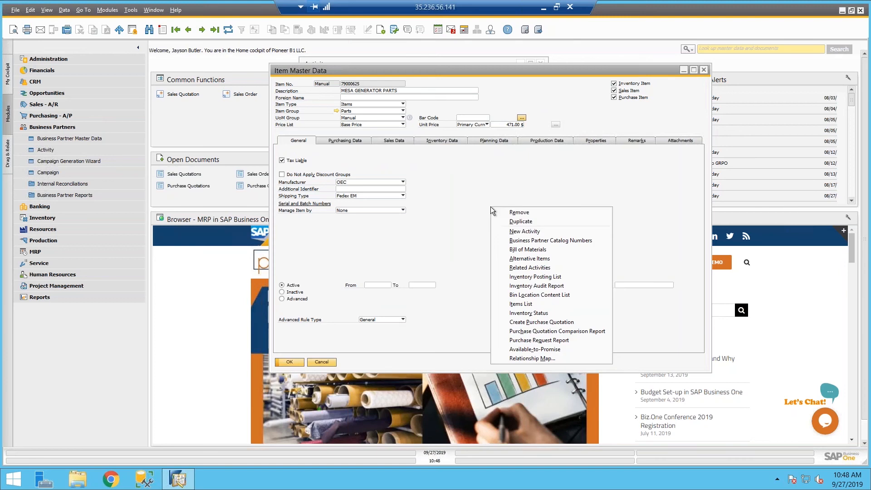
left_click(513, 230)
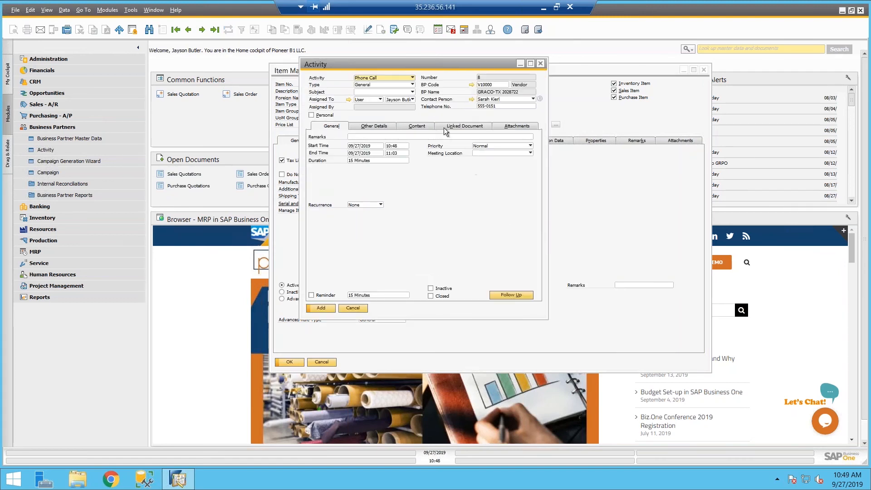
left_click(451, 127)
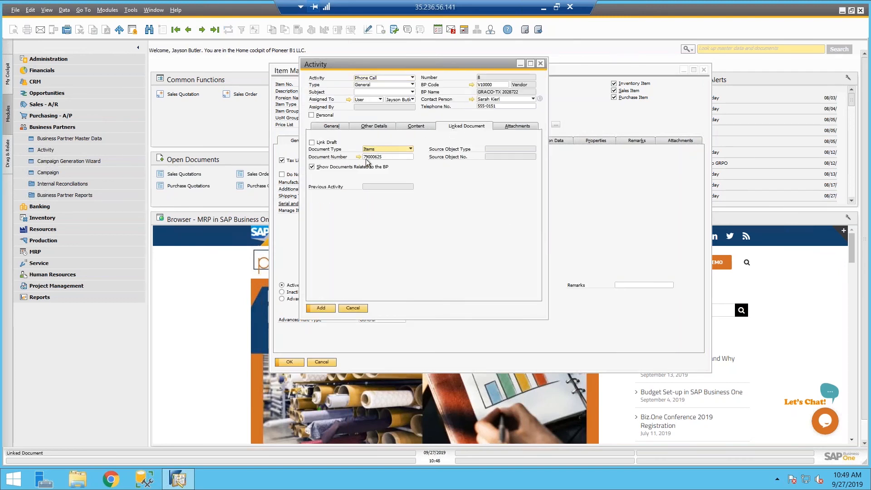
Try assigning the activity to another user, and cancel both activities and the item record.
left_click(395, 100)
left_click(400, 193)
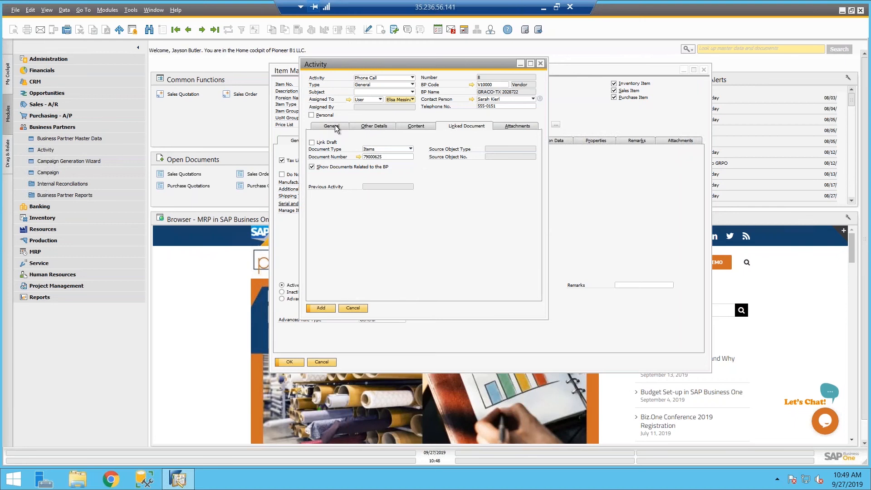
left_click(353, 308)
left_click(327, 362)
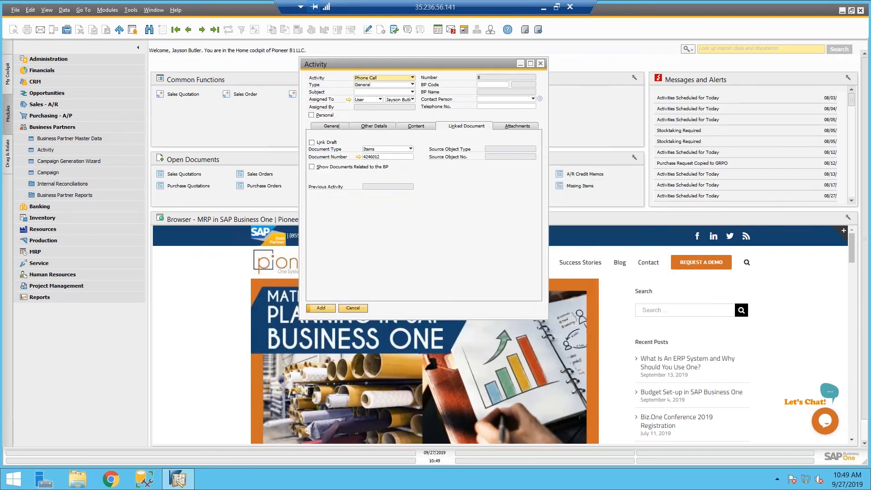
left_click(360, 305)
Open Alerts Management at the Minimum Stock Deviation alert and review which users receive it internally and by e-mail.
left_click(56, 127)
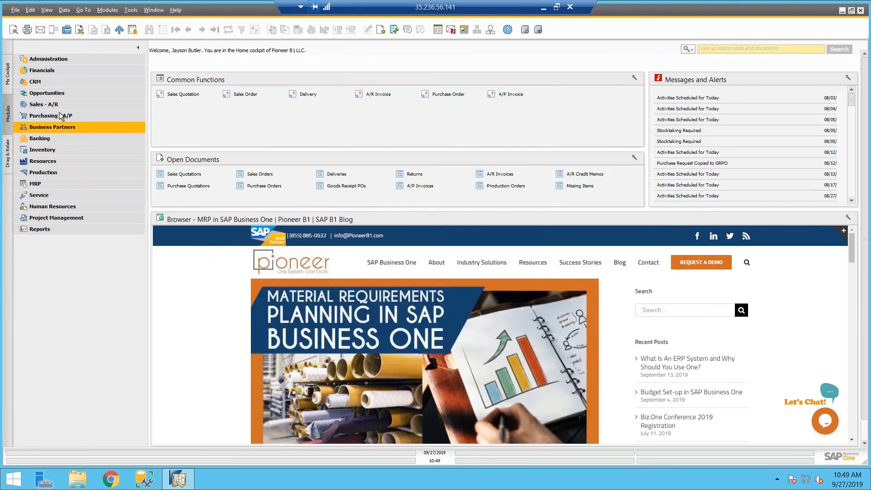
left_click(71, 57)
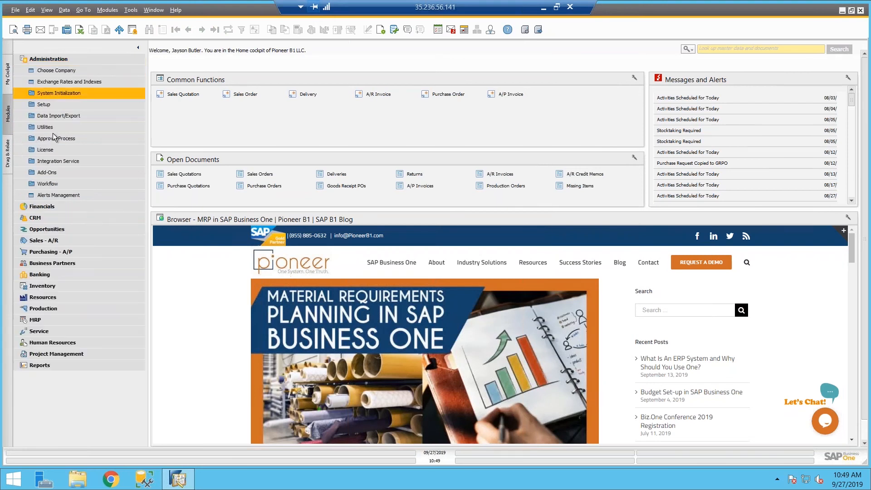
left_click(61, 193)
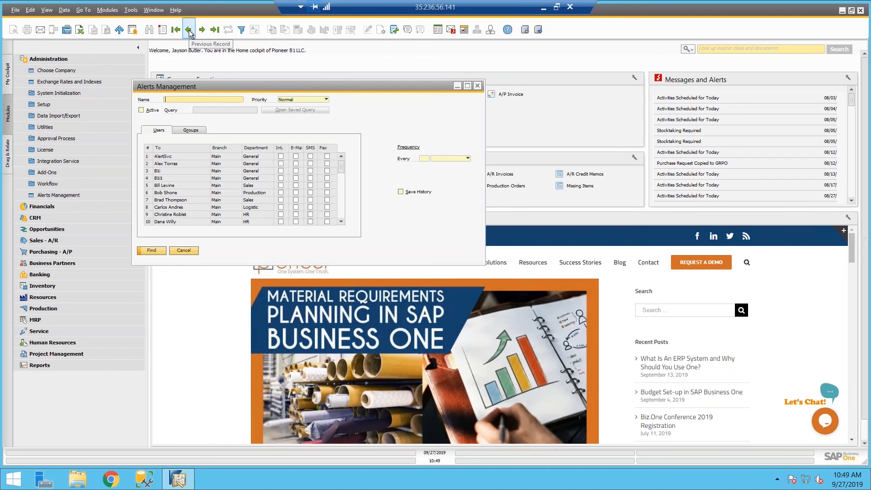
left_click(189, 30)
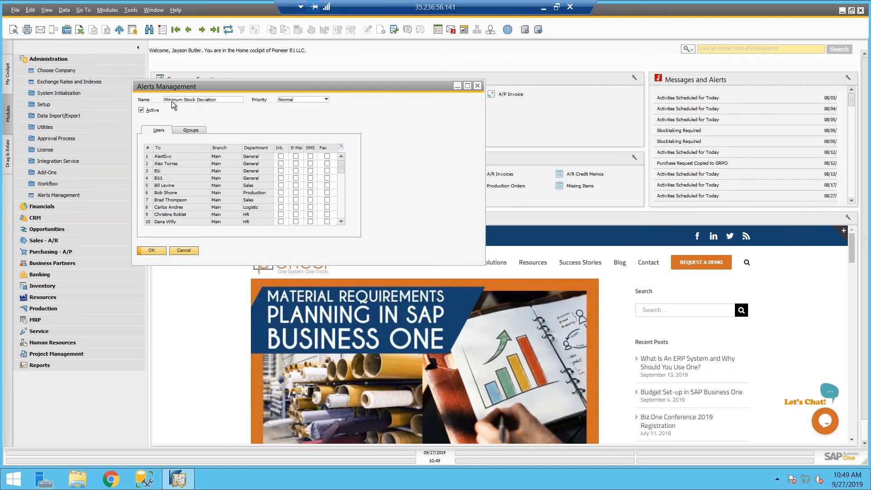
scroll(298, 189, "down", 2)
scroll(297, 197, "down", 3)
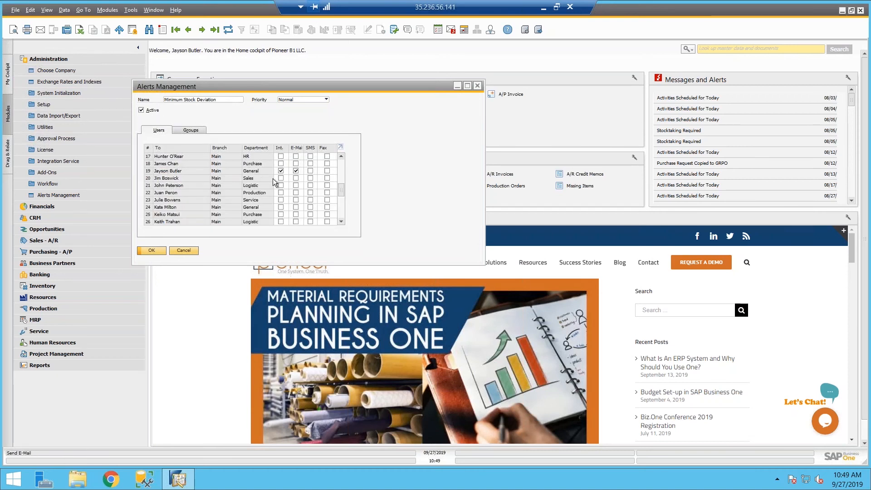
Open the Messages/Alerts Overview, look through the inbox alerts, and close it.
left_click(451, 30)
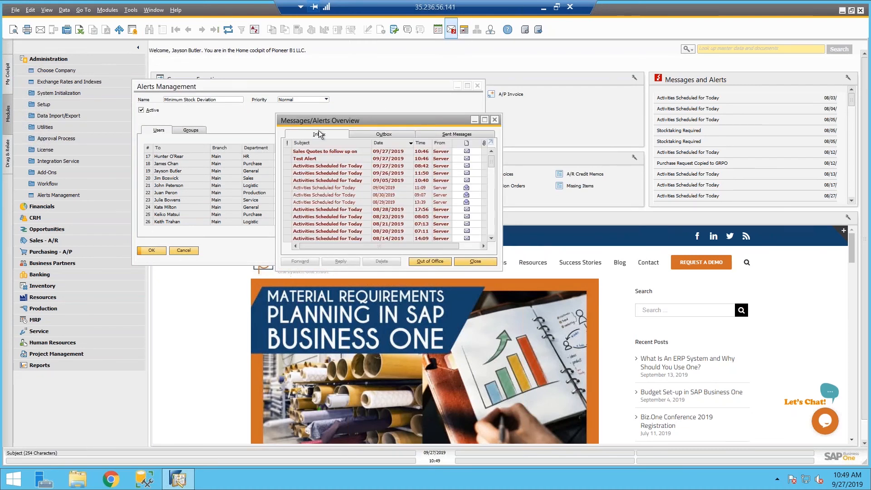
scroll(331, 161, "down", 10)
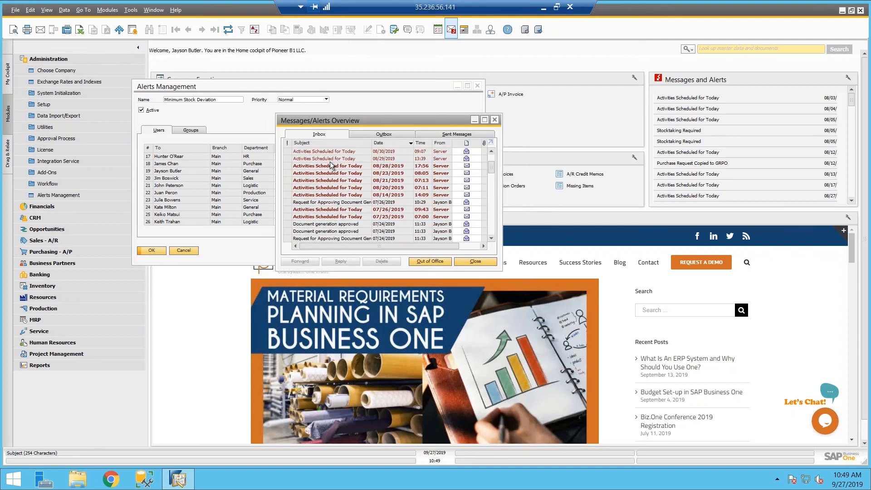
scroll(331, 165, "down", 2)
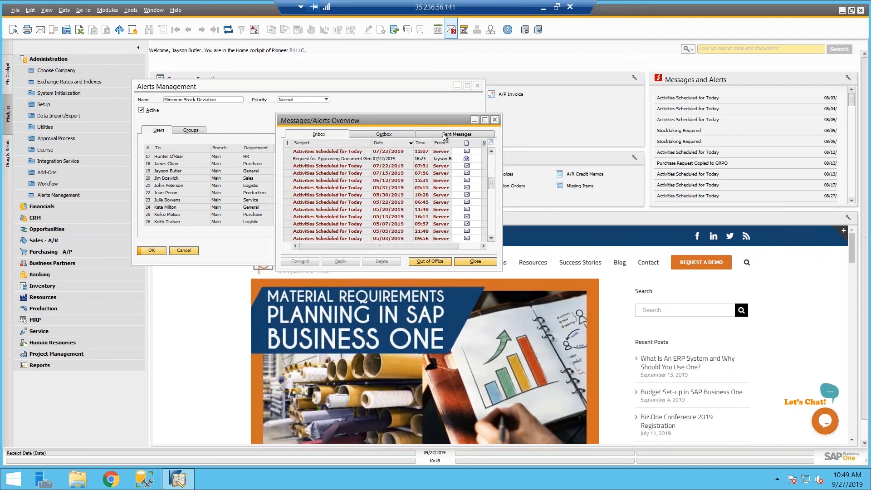
left_click(494, 120)
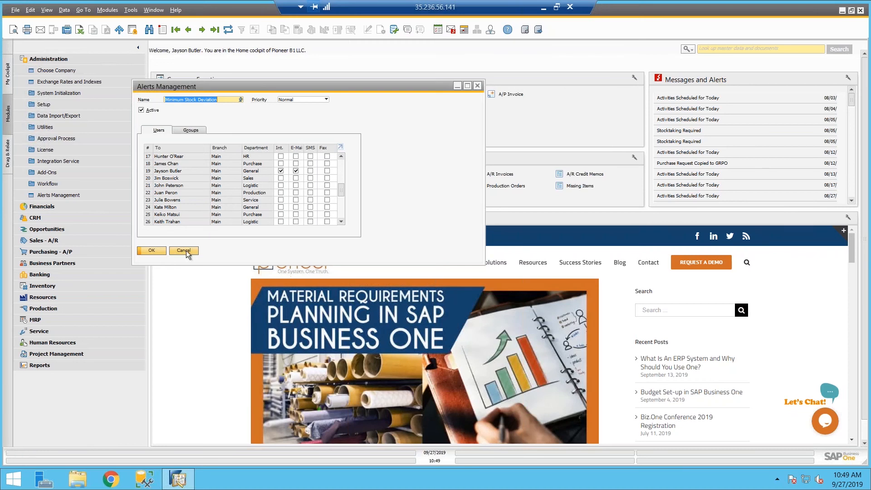
Go back through the alert records to MRP Recommendation Due, and close Alerts Management.
left_click(188, 29)
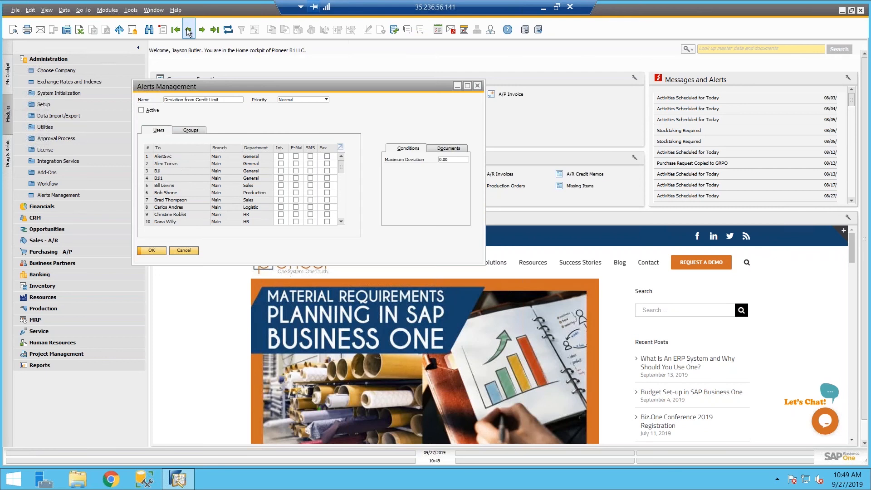
left_click(188, 30)
left_click(189, 30)
left_click(188, 30)
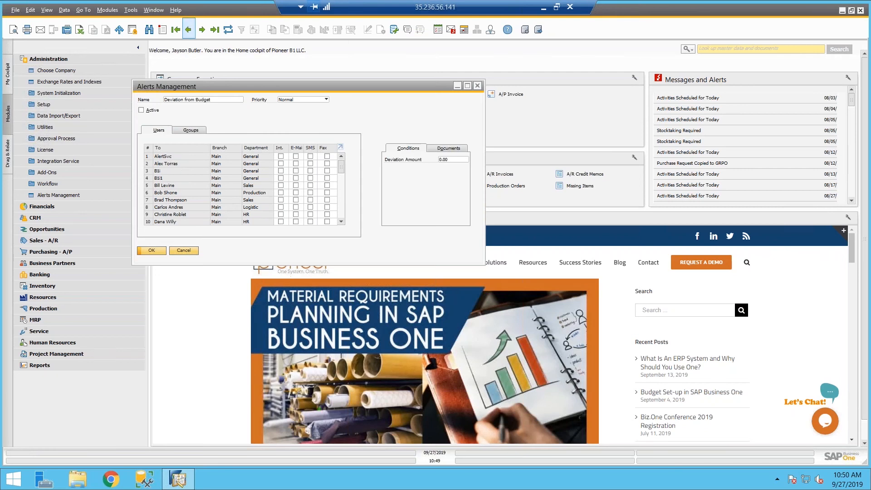
left_click(190, 34)
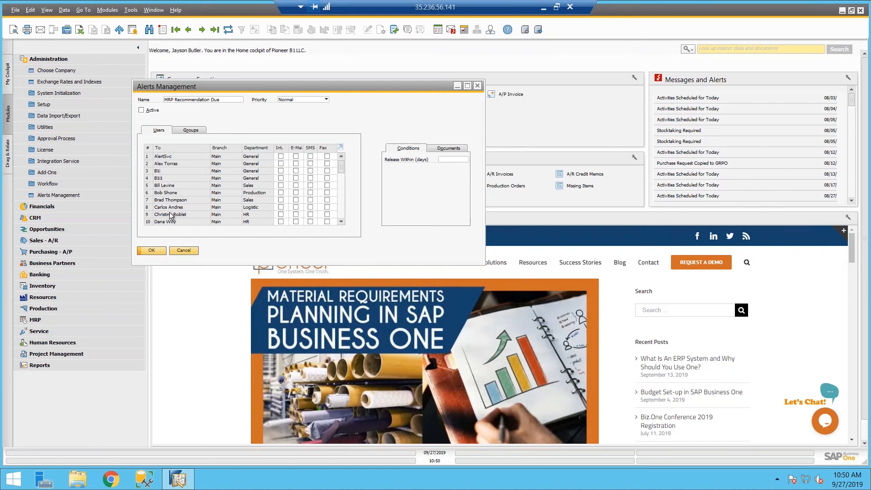
left_click(184, 250)
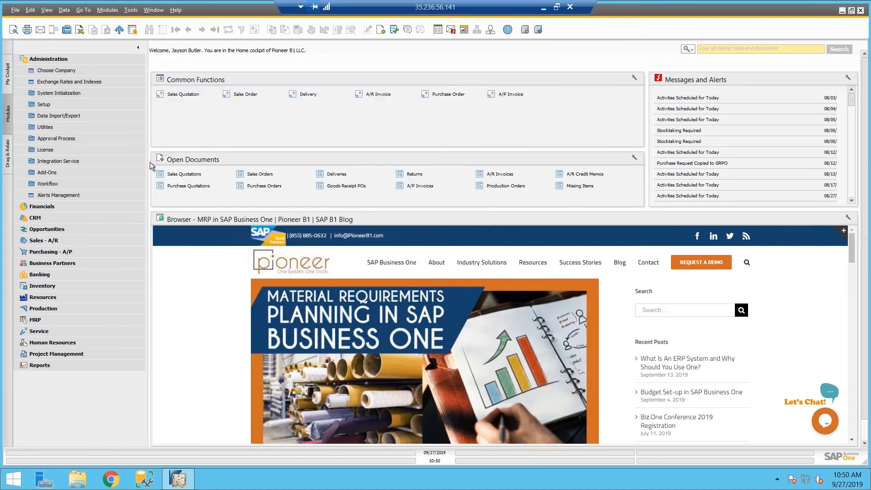
Open the Sales Order form and go to the most recent existing order.
left_click(94, 58)
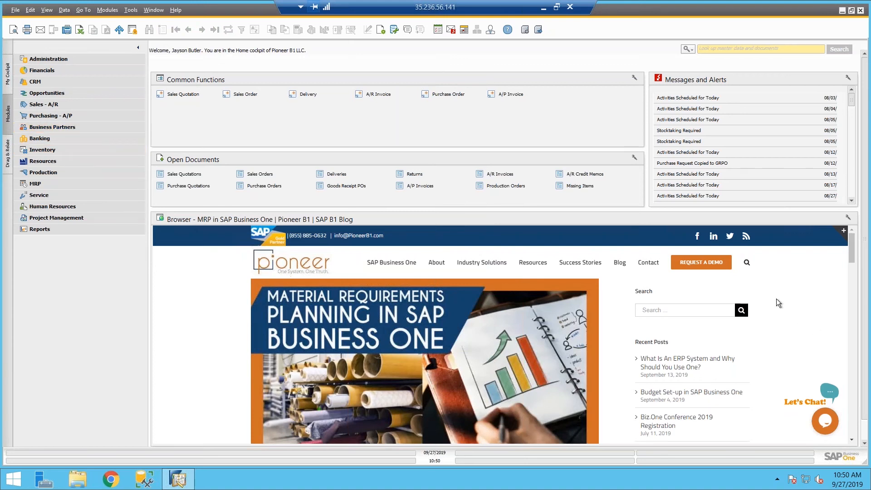
left_click(58, 105)
left_click(66, 138)
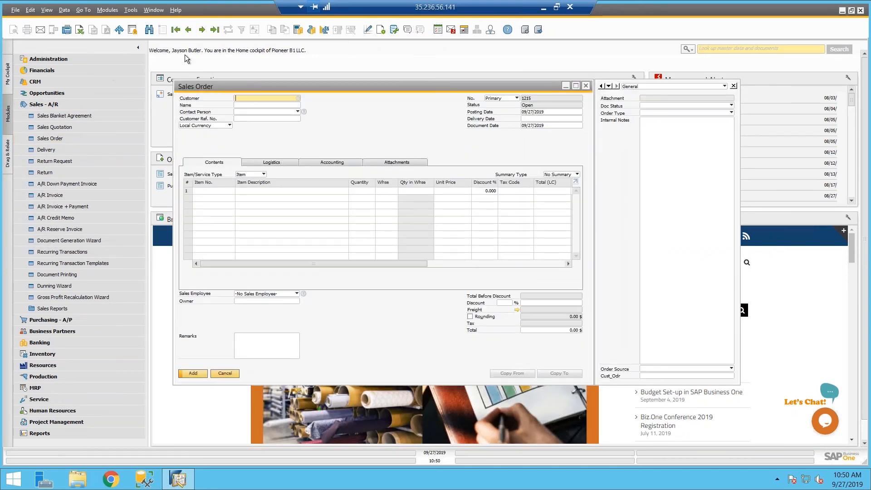
left_click(188, 30)
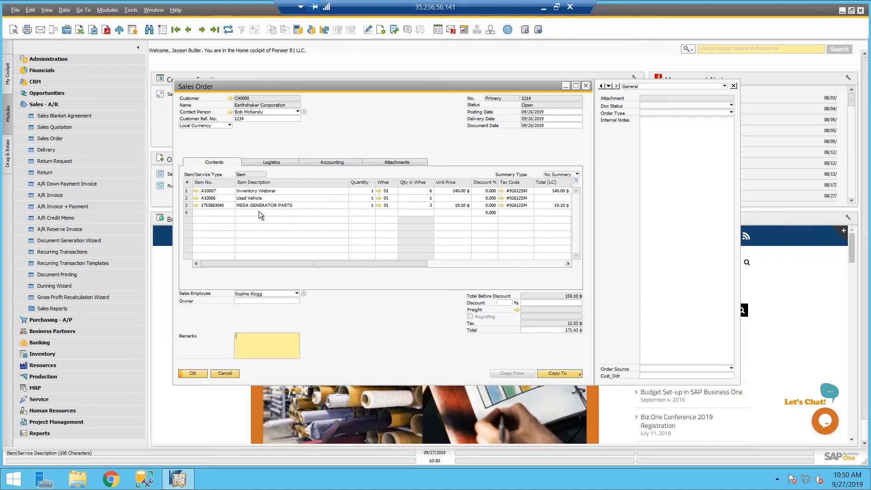
Check the serial number selection for the Used Vehicle row of the sales order, and cancel without selecting any.
left_click(219, 191)
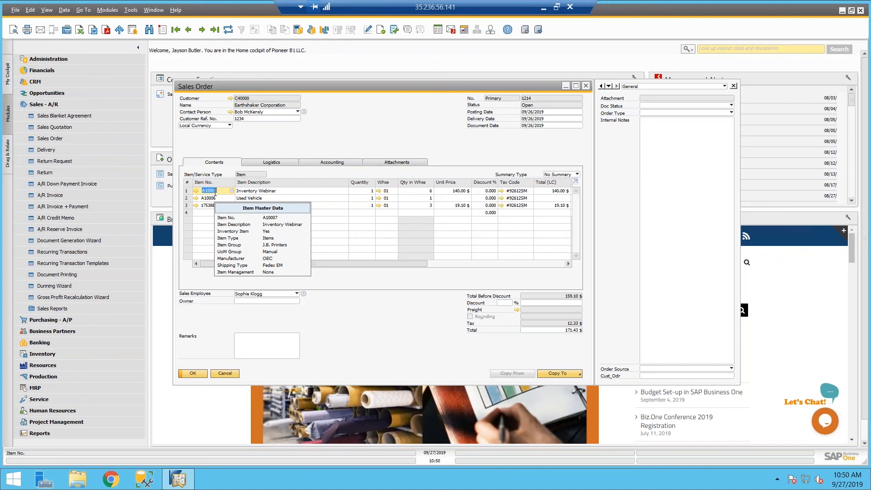
key("ctrl+Tab")
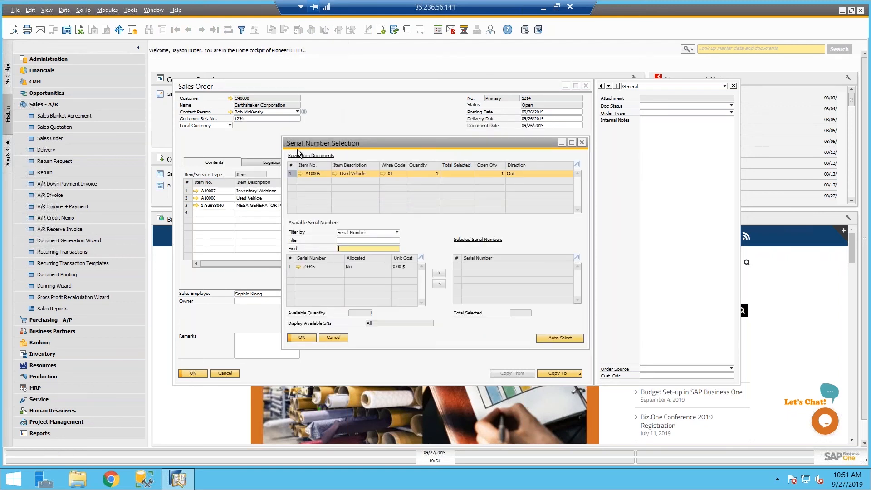
left_click(340, 337)
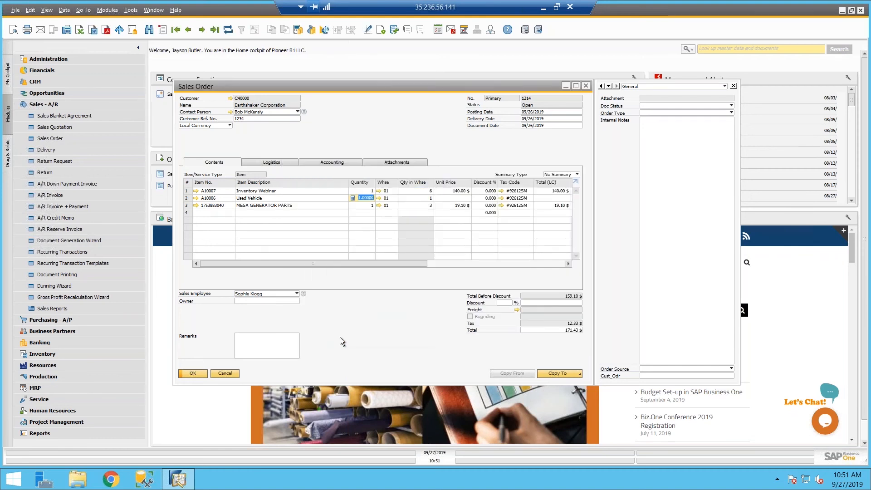
Check the stock by warehouse for item A10007 from its order row, keeping the current warehouse.
left_click(391, 190)
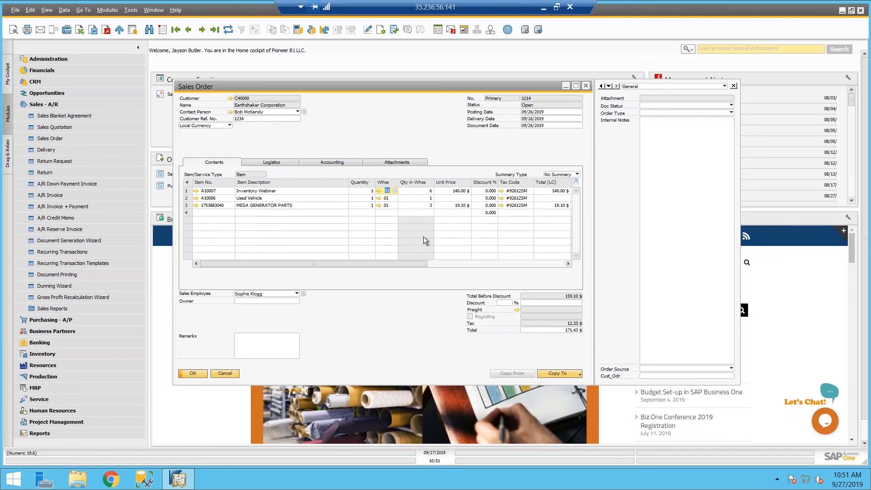
key("ctrl+Tab")
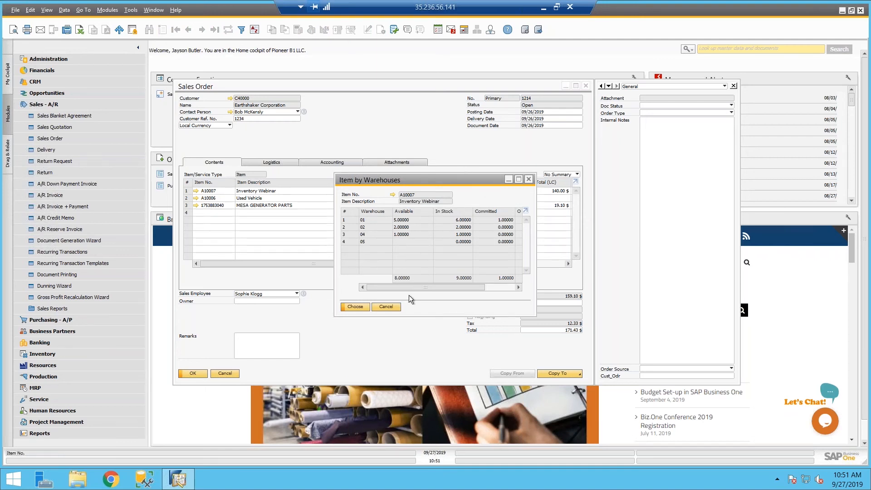
left_click(385, 307)
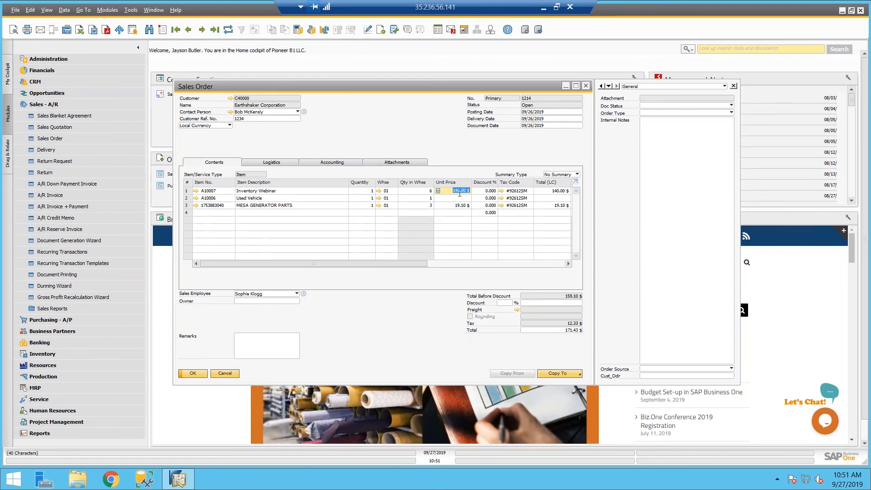
Check the Last Prices Report for item A10007 across all customers and all vendors, and close it.
key("ctrl+shift+l")
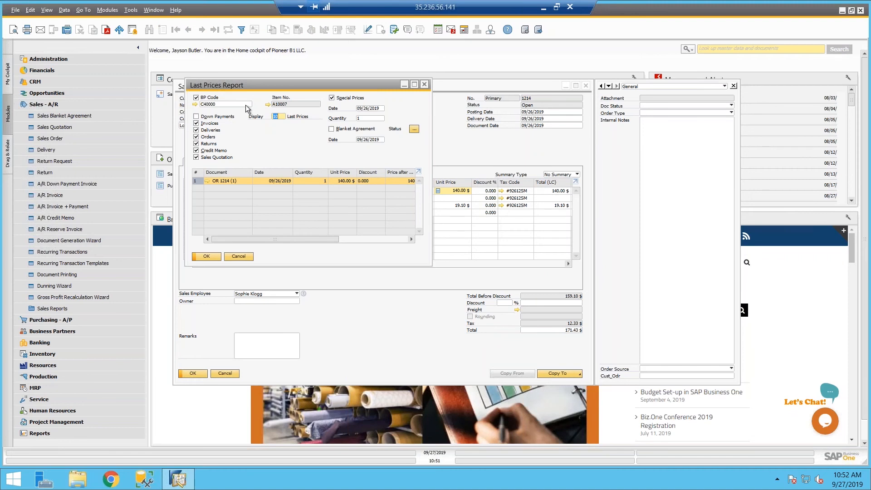
left_click(195, 98)
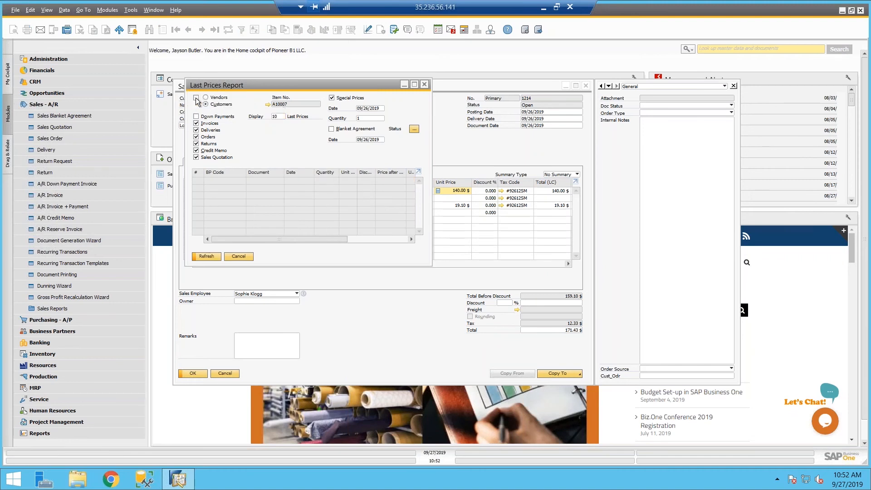
left_click(206, 256)
left_click(206, 98)
left_click(205, 256)
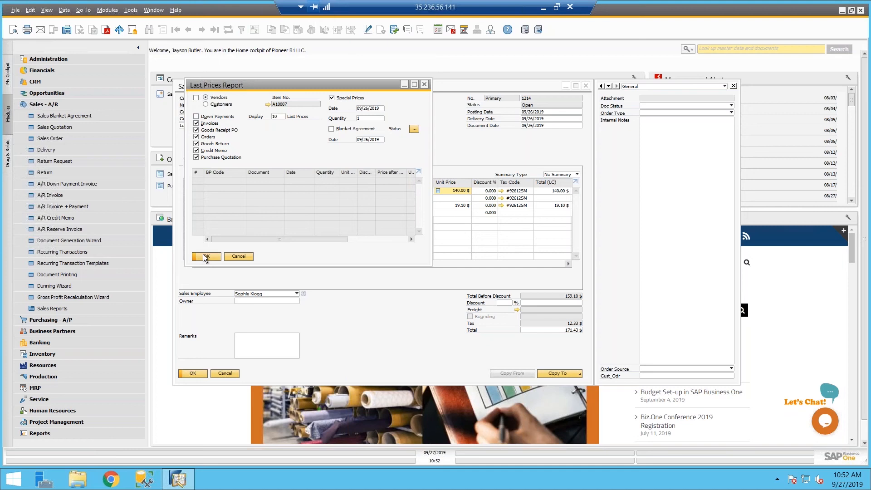
left_click(237, 256)
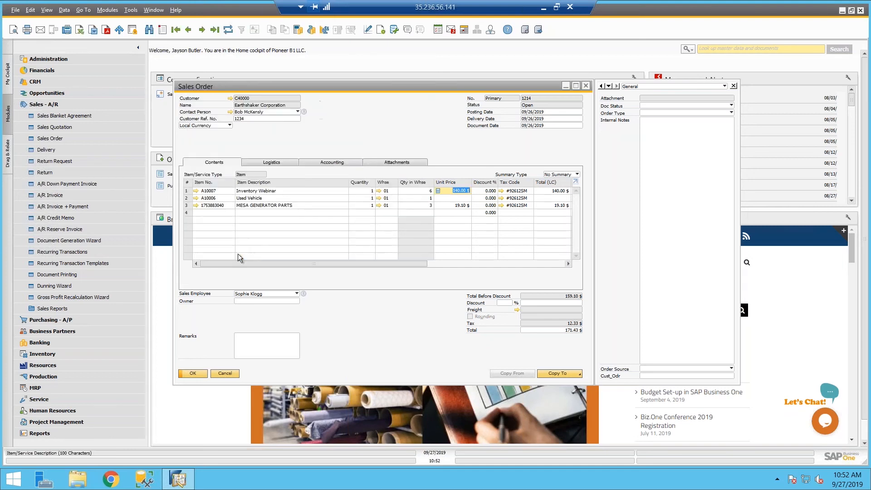
left_click(460, 205)
key("ctrl+Tab")
left_click(196, 98)
left_click(205, 97)
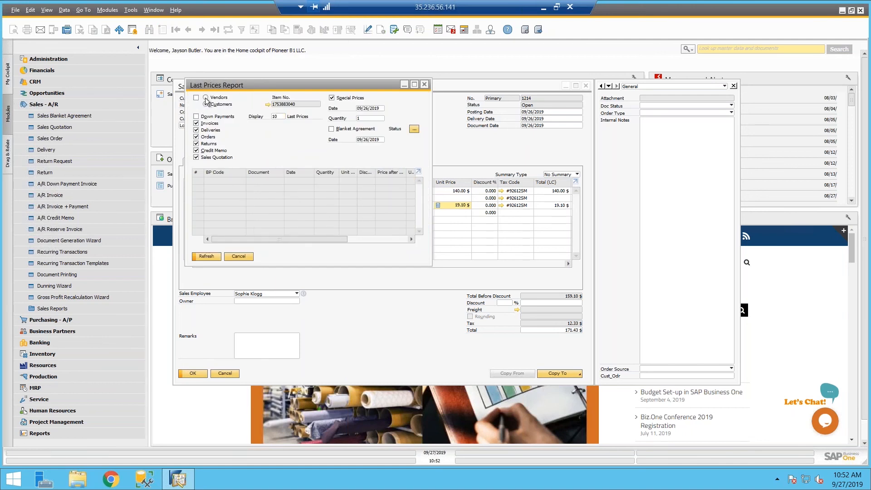
left_click(205, 255)
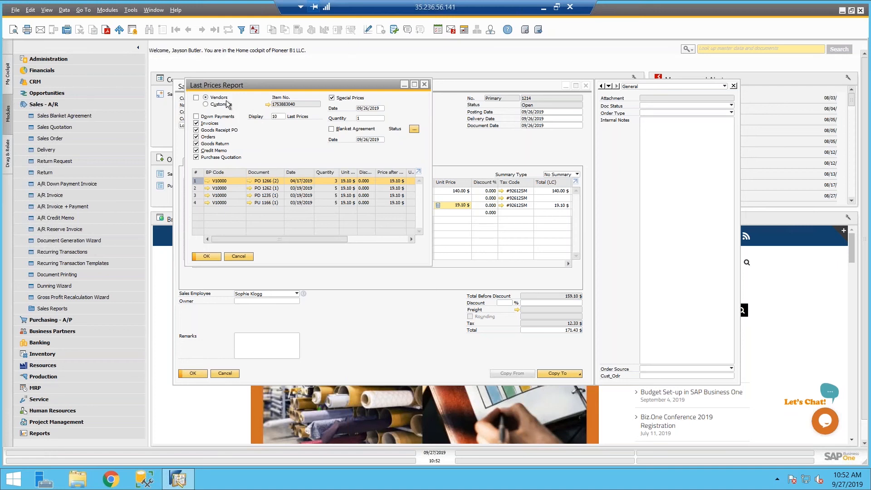
left_click(238, 256)
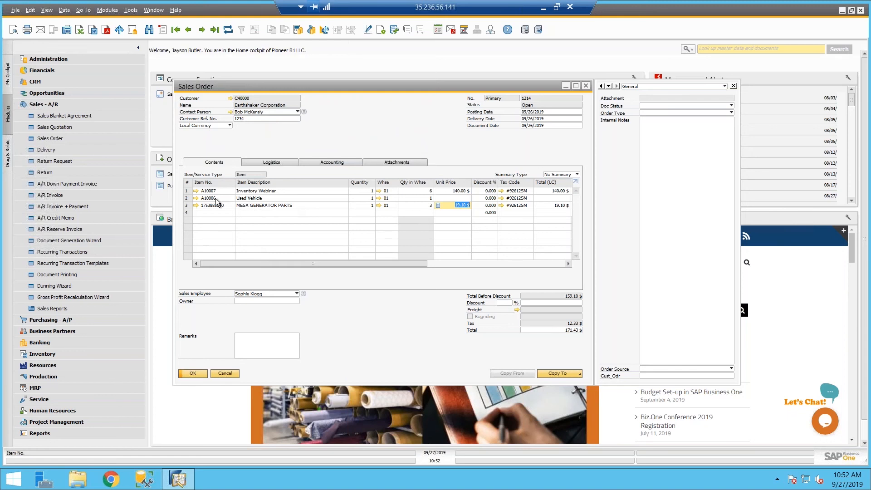
Review the row actions available for item A10007 in the sales order, and switch to the presentation slides.
left_click(189, 190)
right_click(189, 191)
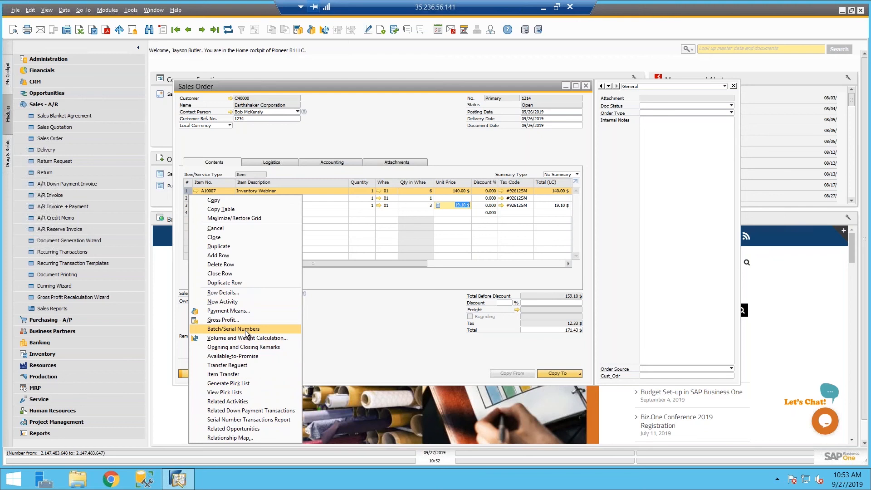
left_click(353, 127)
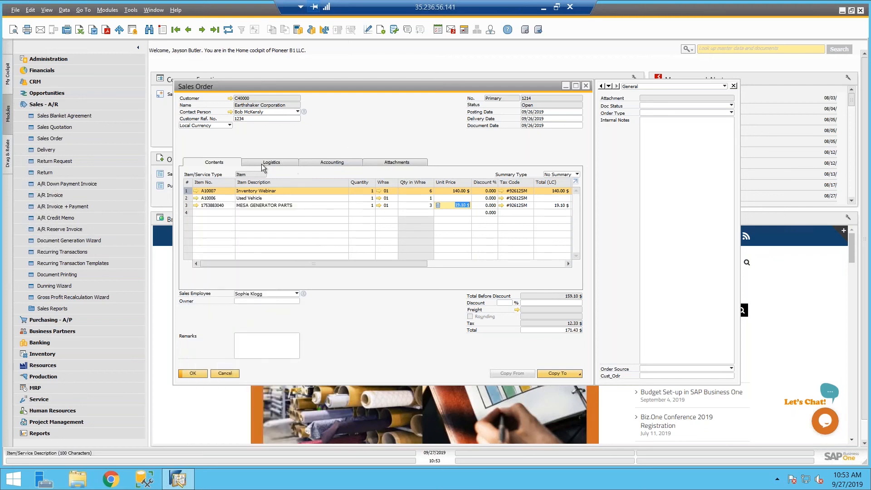
left_click(546, 6)
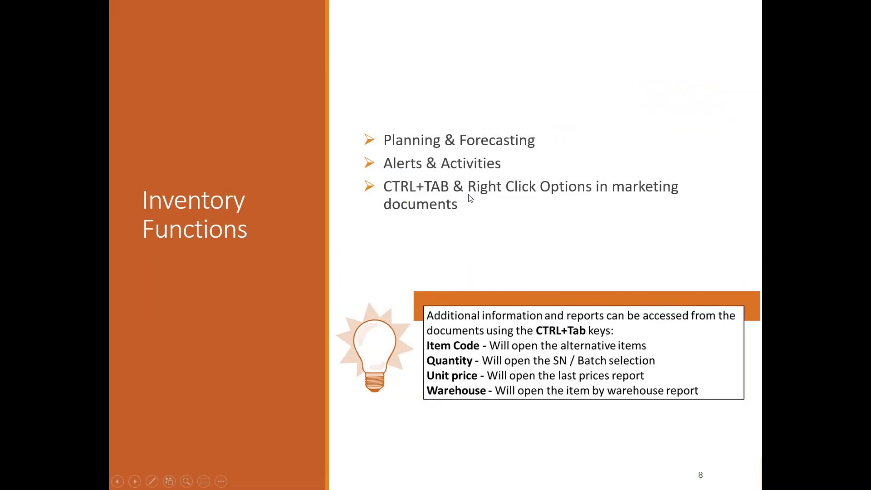
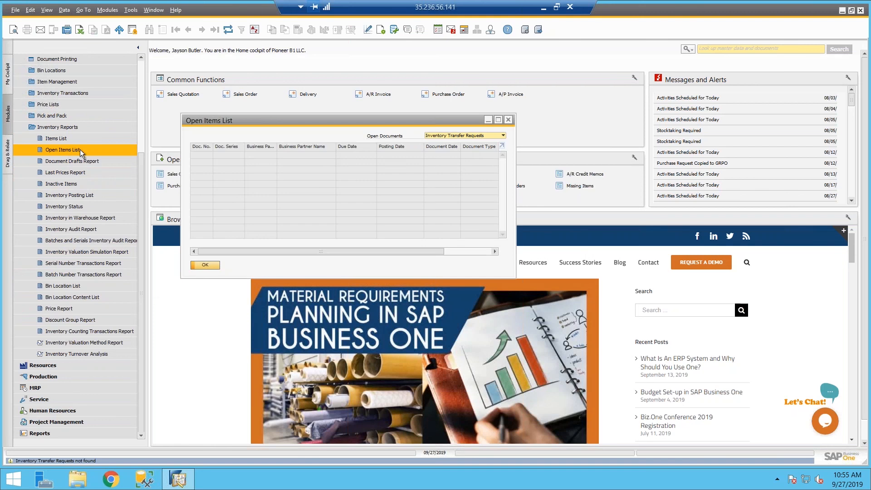
Show Missing Items in the Open Items List report.
left_click(502, 135)
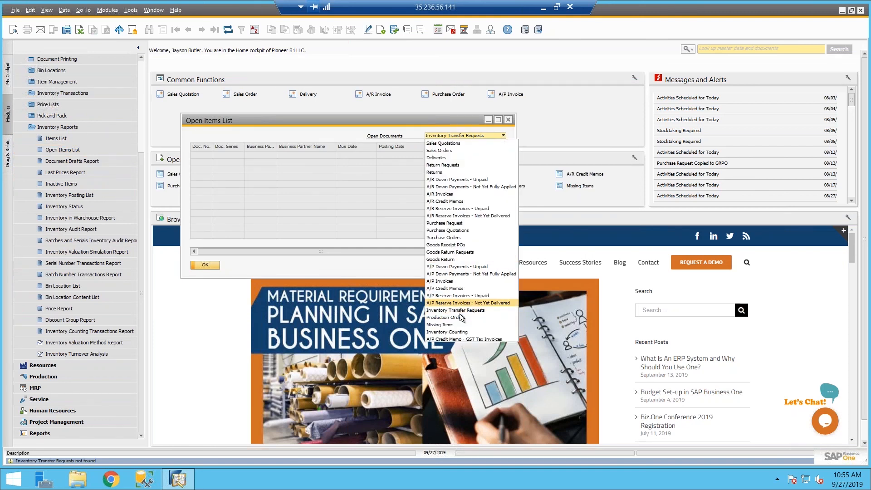
left_click(449, 325)
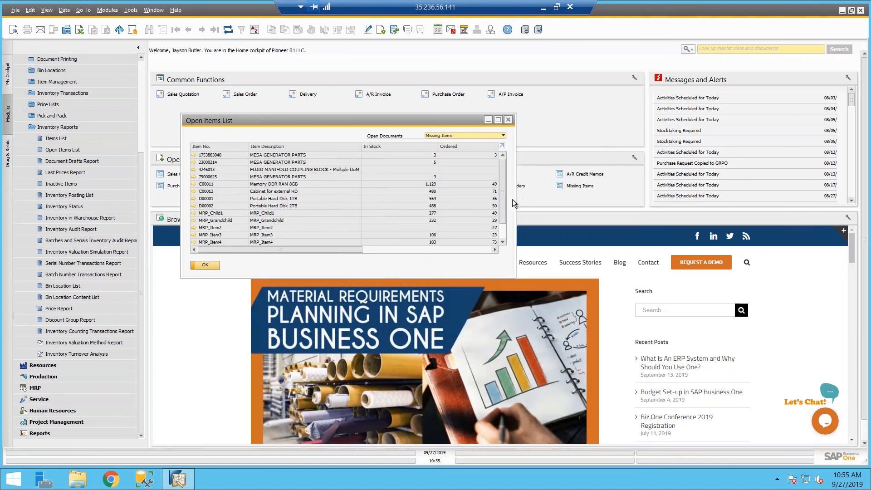
Enlarge the Open Items List to review Missing Items, switch it to Inventory Counting, and close the report.
left_click_drag(514, 199, 602, 203)
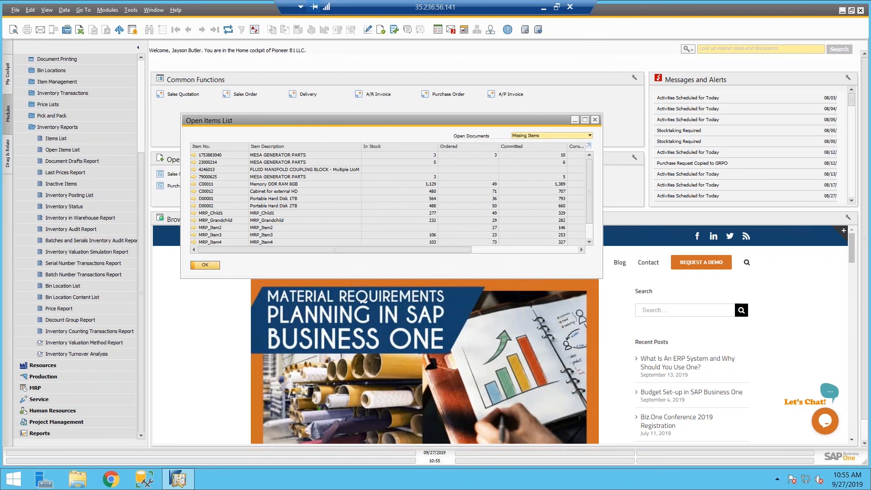
double_click(507, 116)
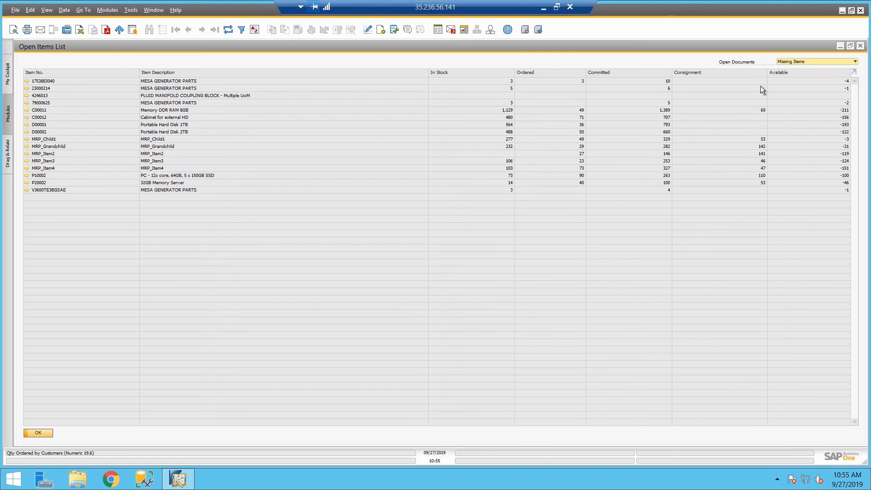
left_click(815, 61)
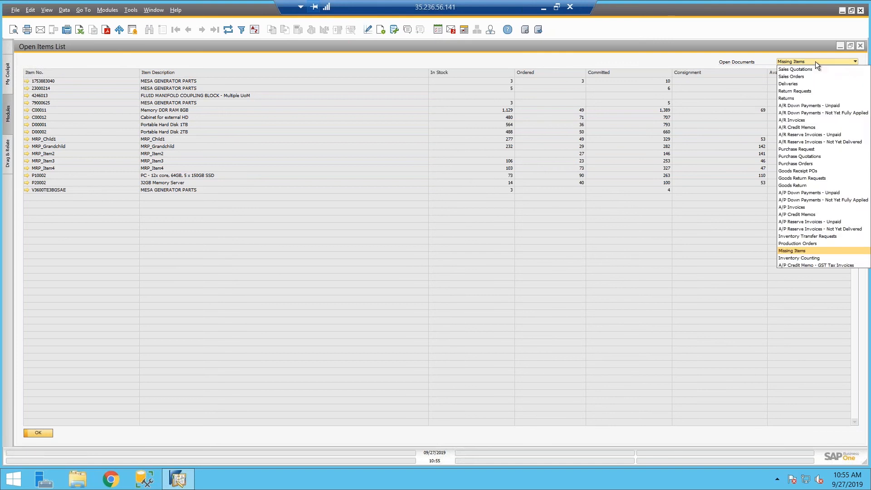
left_click(804, 259)
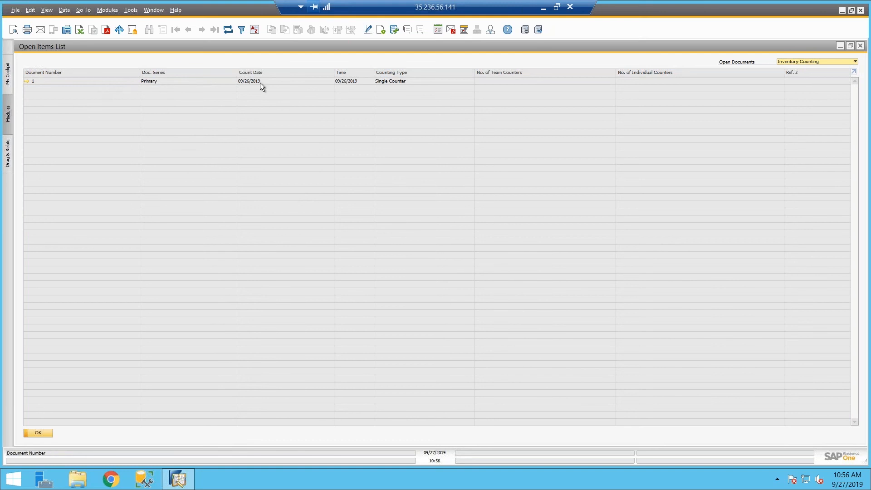
left_click(45, 432)
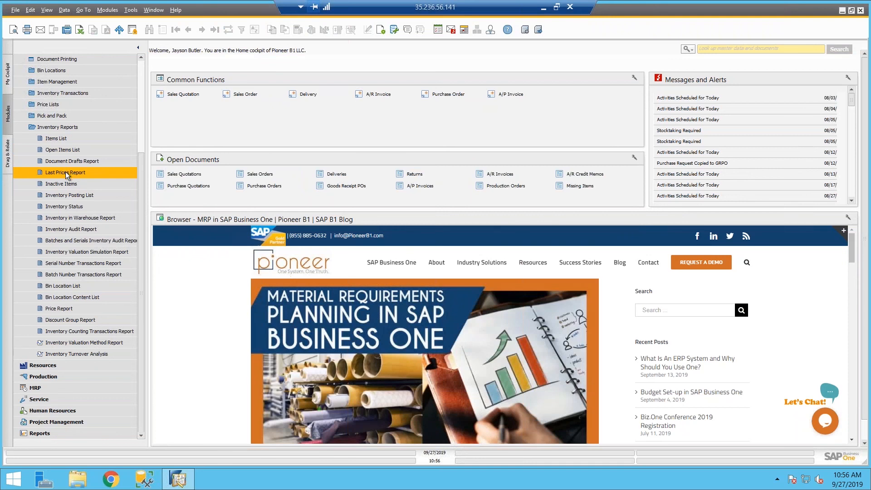
Run the Inactive Items report for all item groups with Date From 01/01/2019, and maximize the results.
left_click(64, 184)
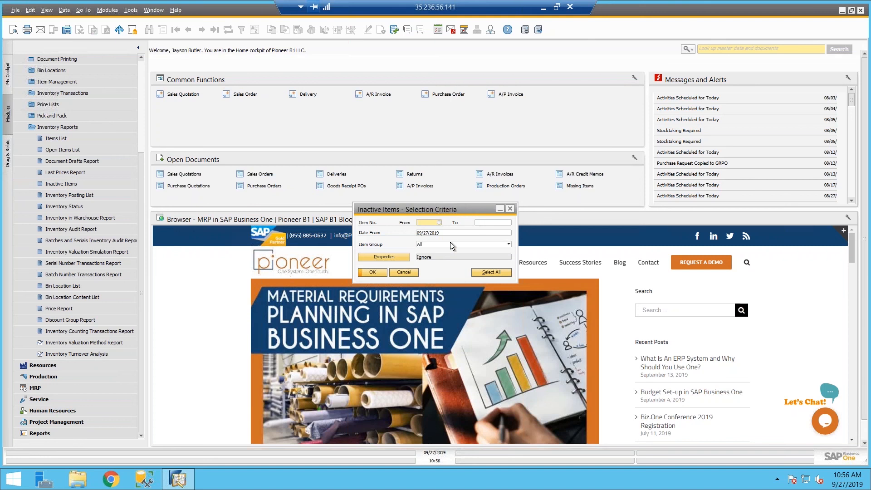
left_click(372, 272)
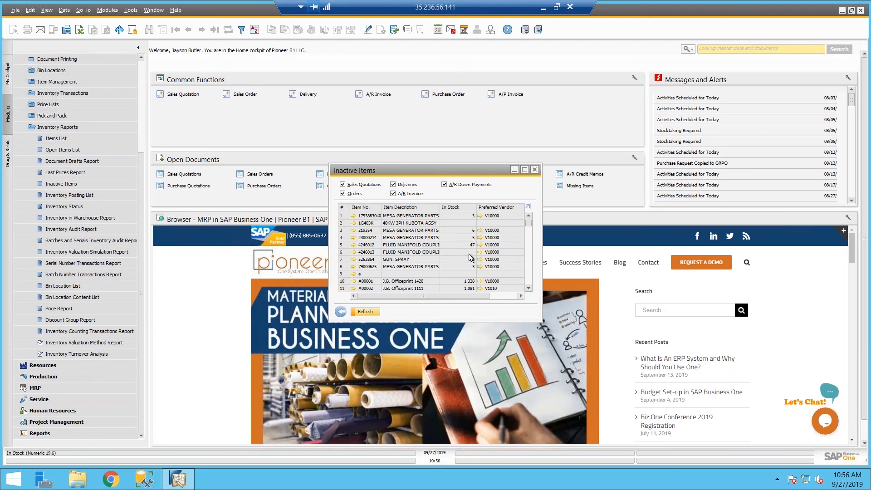
left_click(341, 311)
left_click(445, 231)
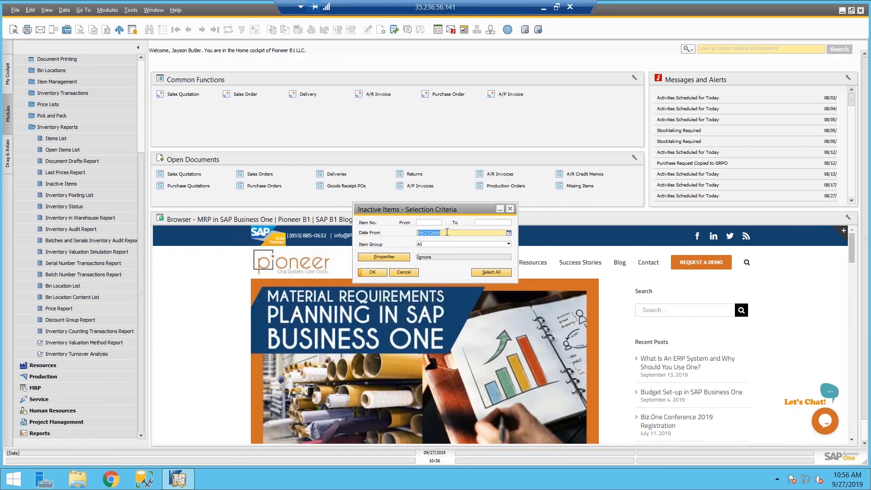
type("01/")
type("0101")
key("Tab")
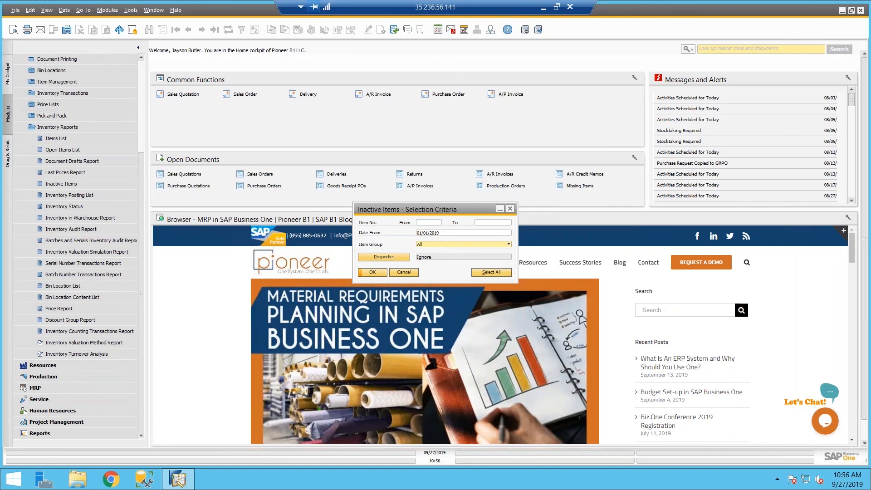
key("Return")
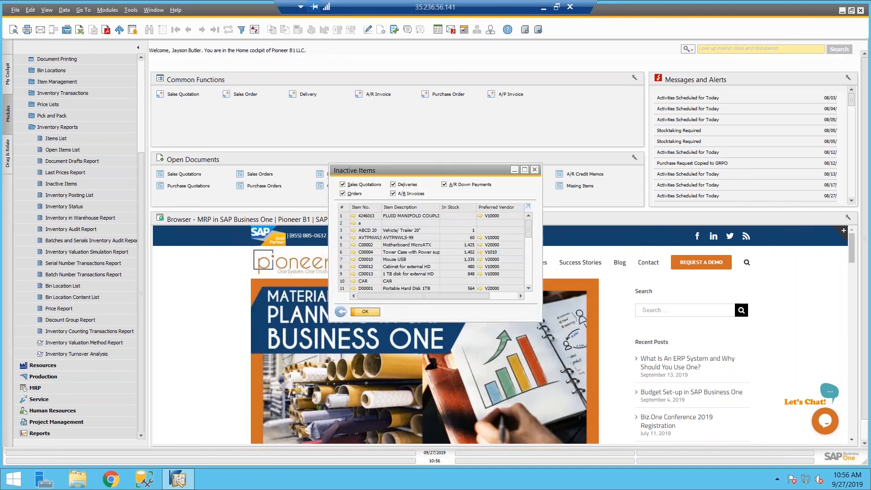
double_click(437, 170)
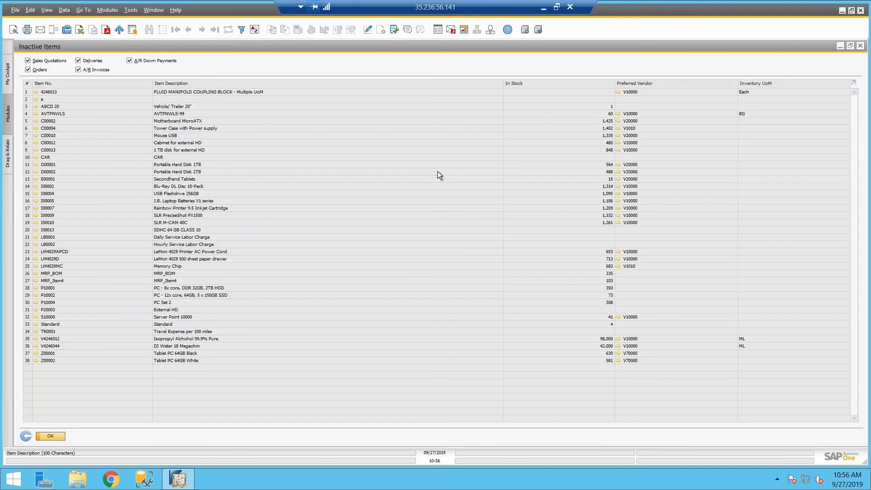
Limit the Inactive Items report to sales quotations by excluding orders, deliveries, A/R invoices and down payments, refresh it, and close it.
left_click(29, 69)
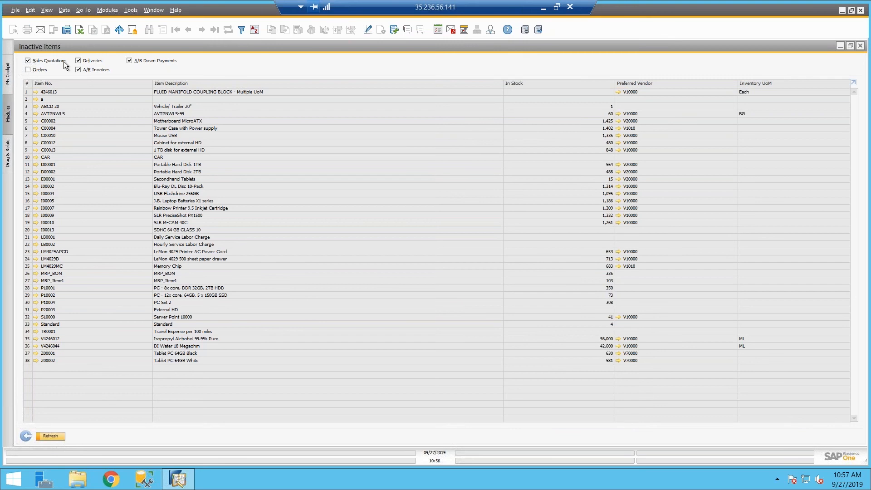
left_click(78, 61)
left_click(78, 69)
left_click(129, 60)
left_click(57, 436)
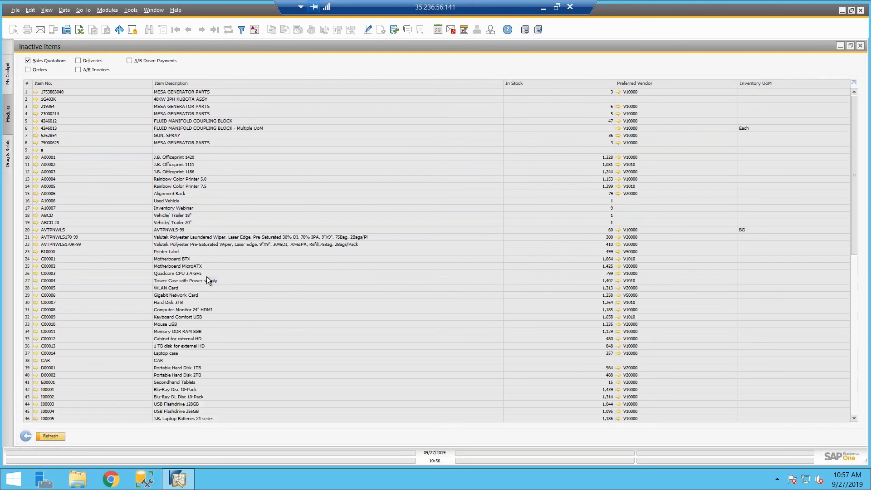
left_click(26, 436)
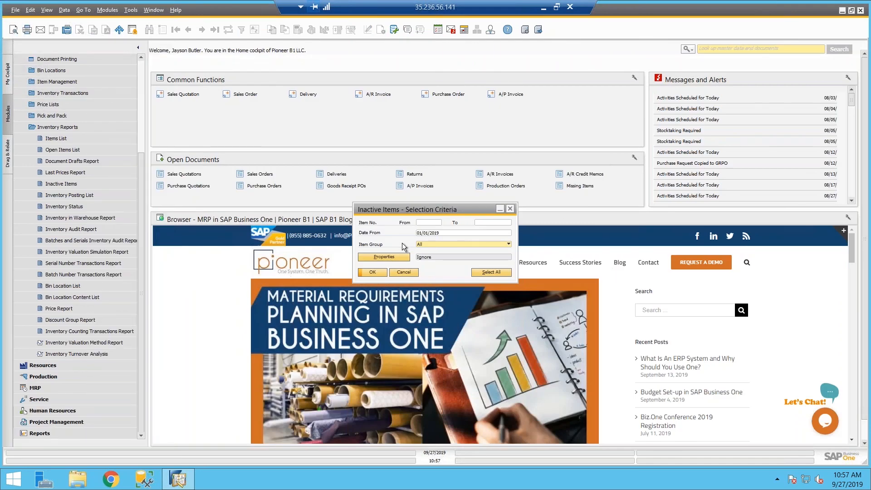
left_click(405, 272)
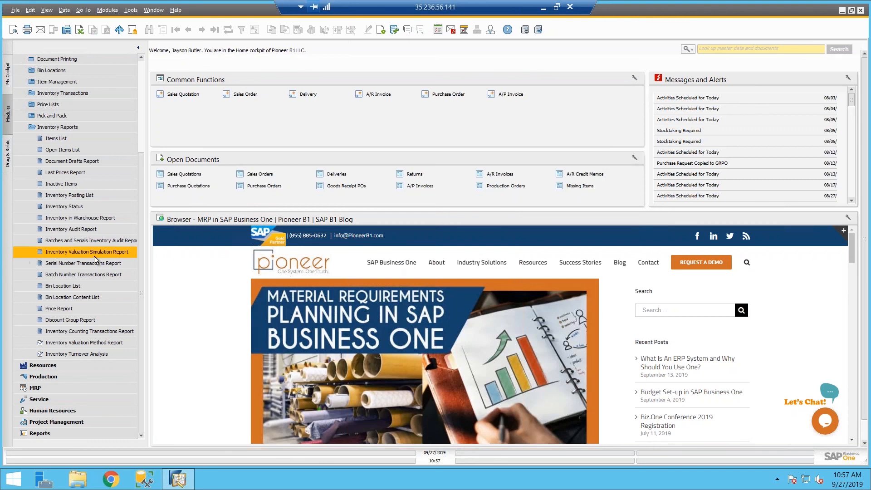
Start an Inventory Posting List from item code A00006 and review its expanded selection criteria without changing them.
left_click(86, 199)
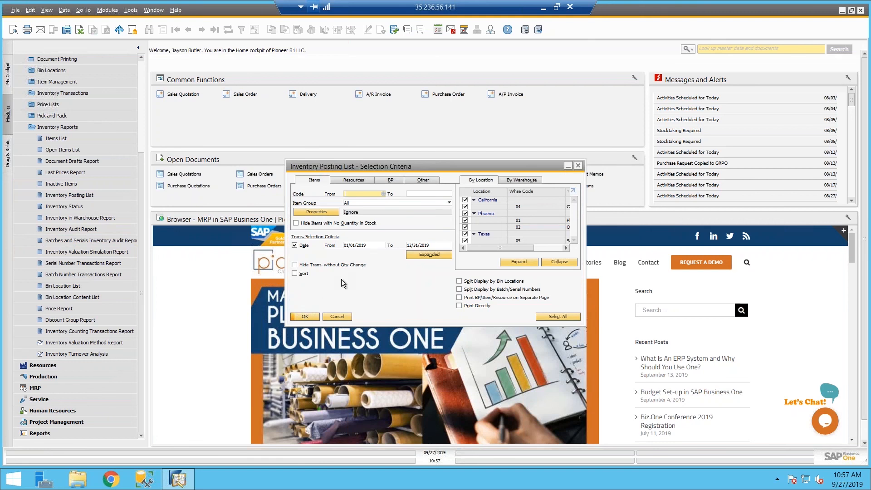
type("*")
key("Tab")
double_click(189, 180)
key("Tab")
double_click(216, 180)
left_click(418, 256)
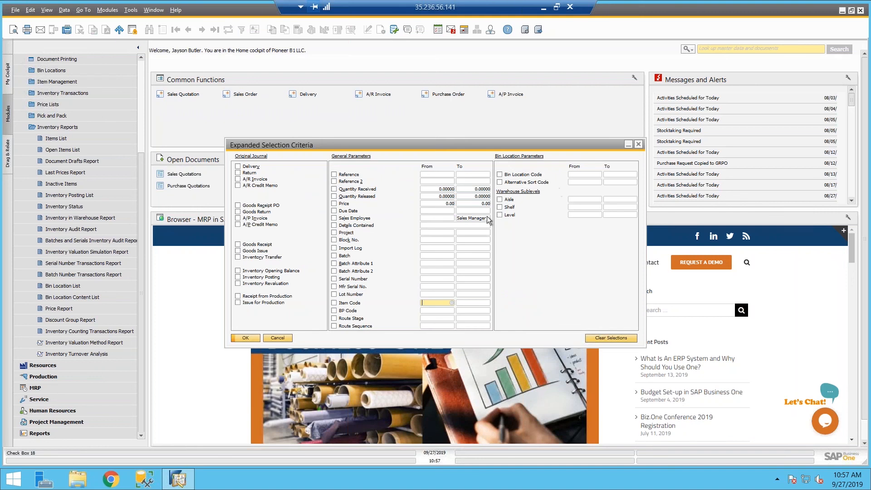
left_click(277, 338)
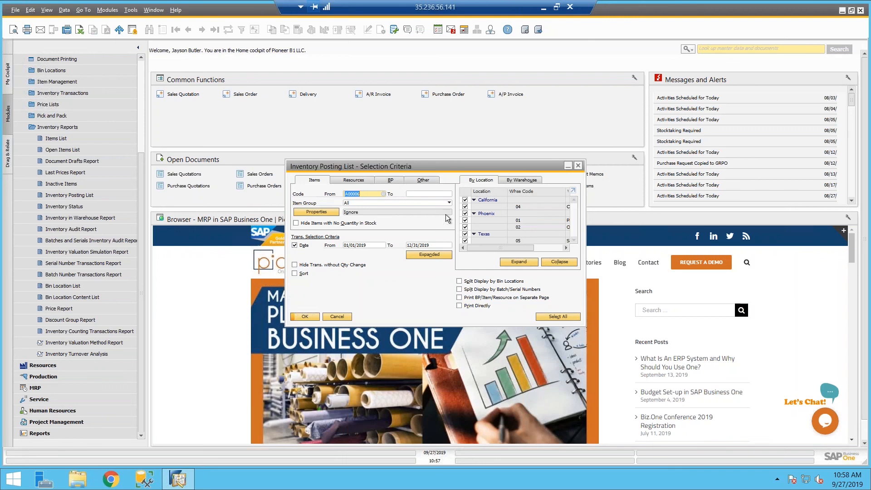
Set the ending item code to A00006, run the Inventory Posting List, and close it.
left_click(410, 192)
key("Tab")
type("a")
double_click(217, 187)
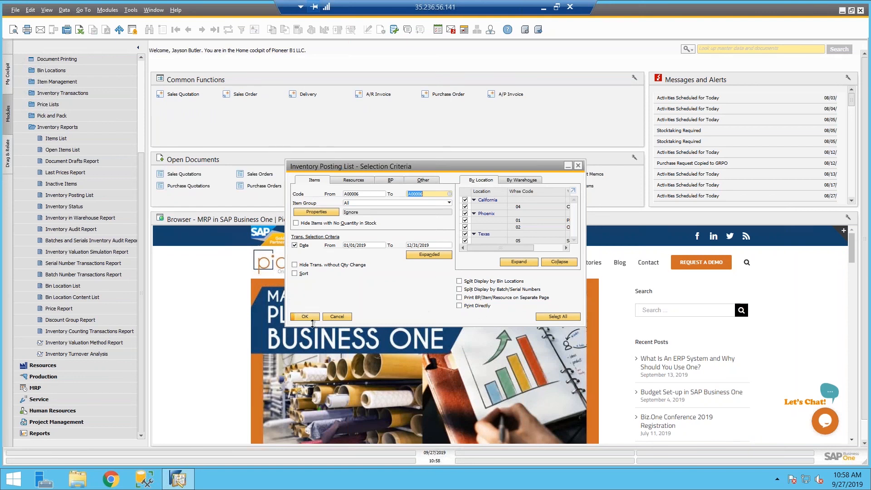
left_click(305, 316)
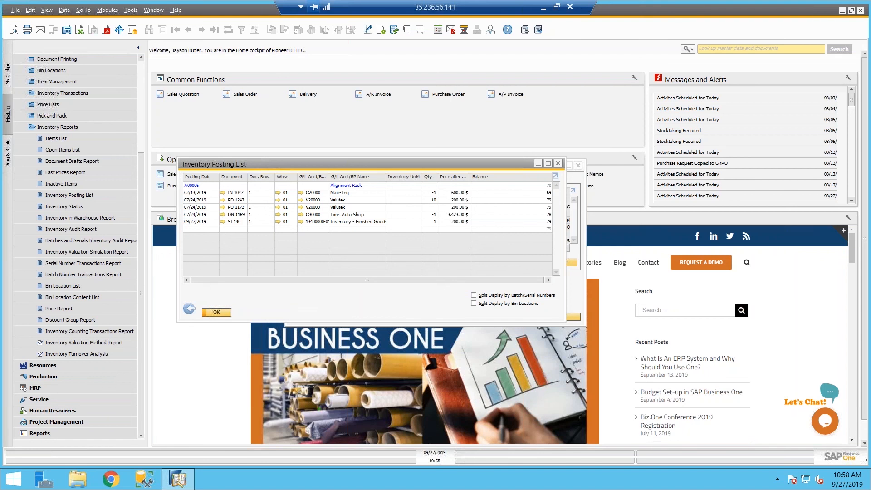
left_click(189, 309)
left_click(344, 320)
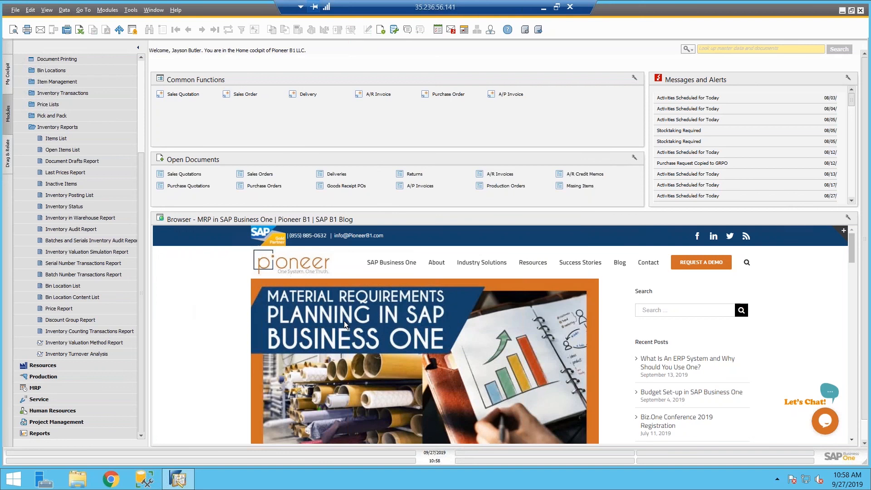
left_click(59, 206)
left_click(269, 317)
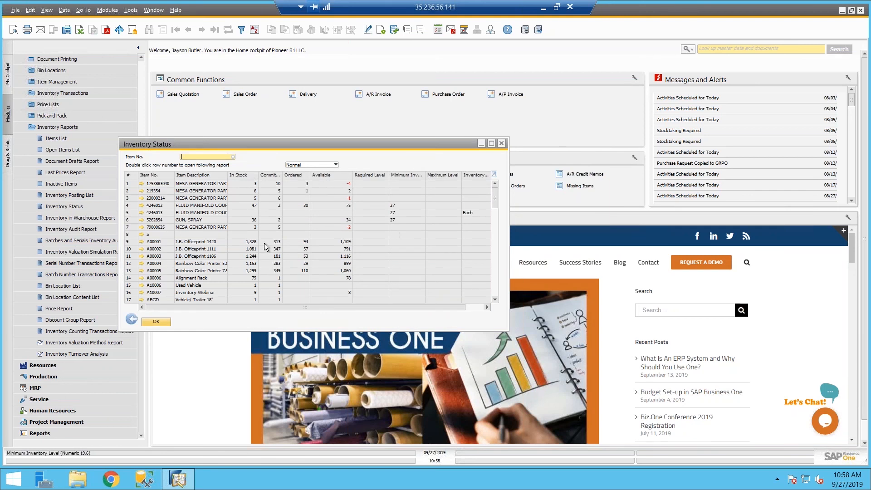
double_click(130, 185)
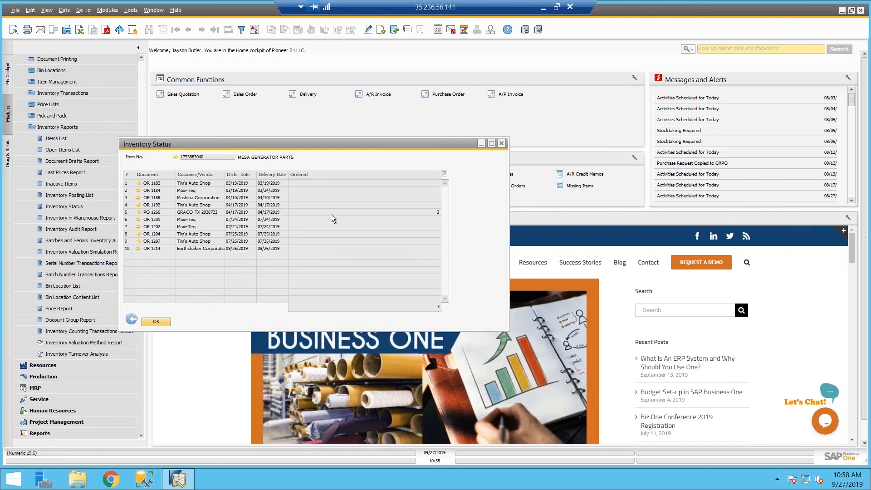
left_click(137, 320)
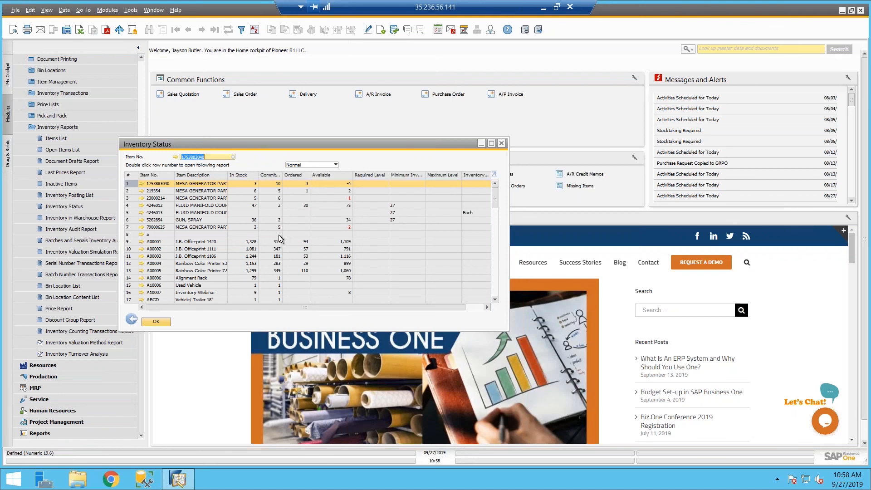
Check the open documents for item 5262854 in Inventory Status, view the second sales order, and close both windows.
double_click(130, 221)
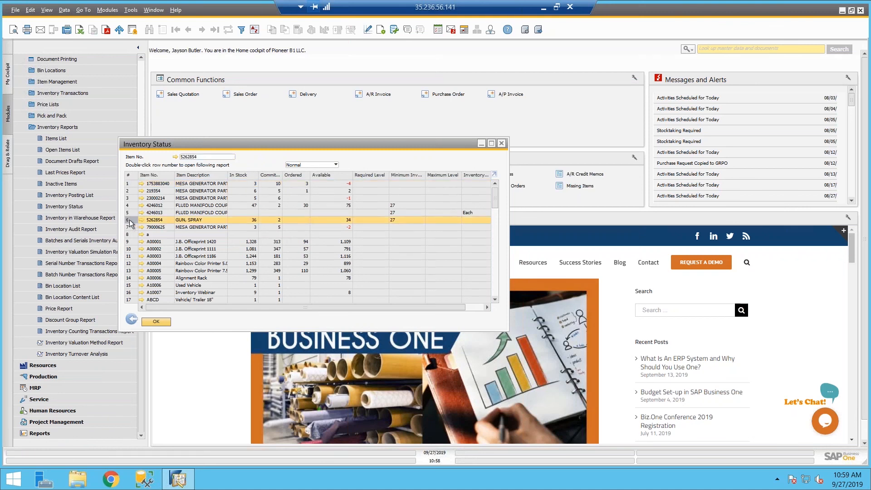
left_click(138, 189)
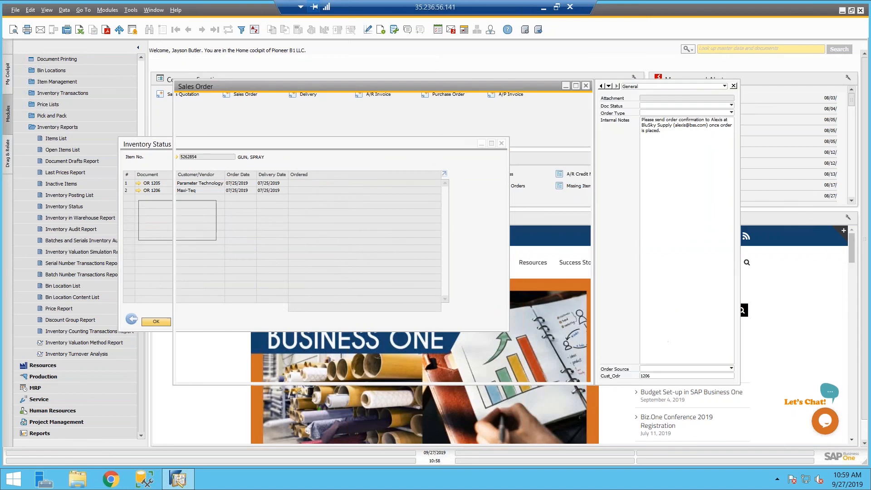
left_click(225, 373)
left_click(155, 321)
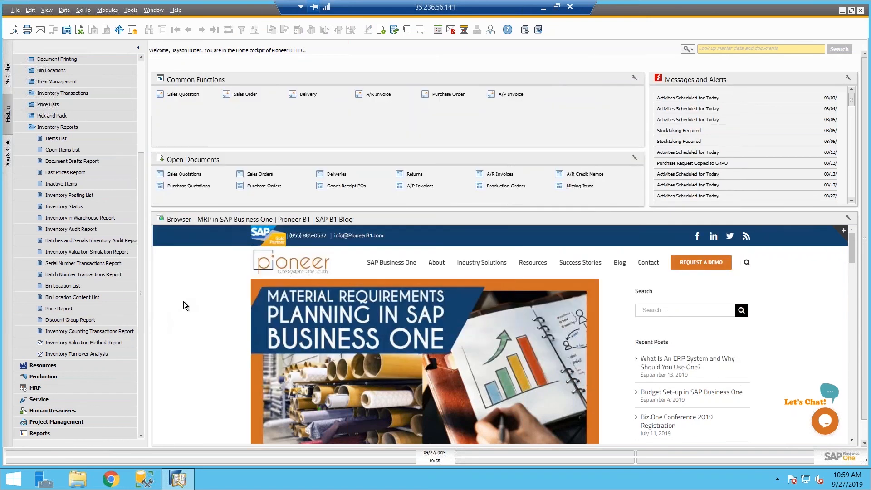
Open the Inventory Audit Report selection criteria, try the Summarize by Accounts display, and return to By Items.
left_click(105, 230)
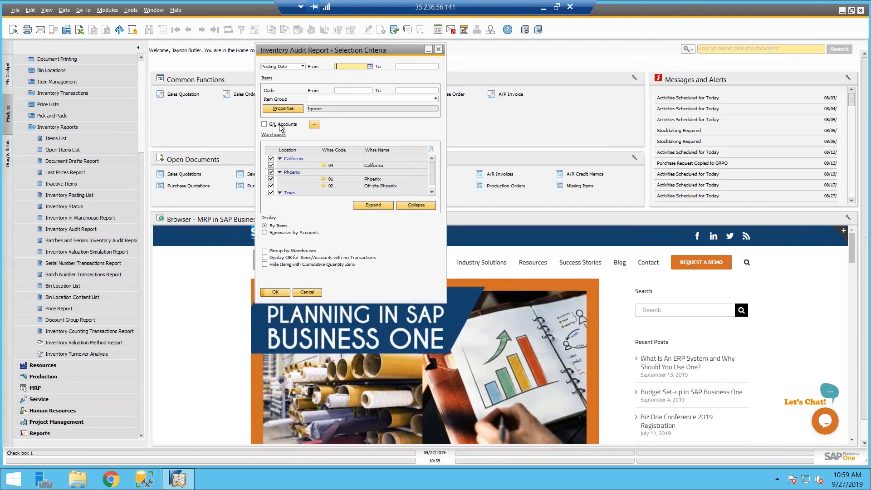
left_click_drag(308, 51, 289, 72)
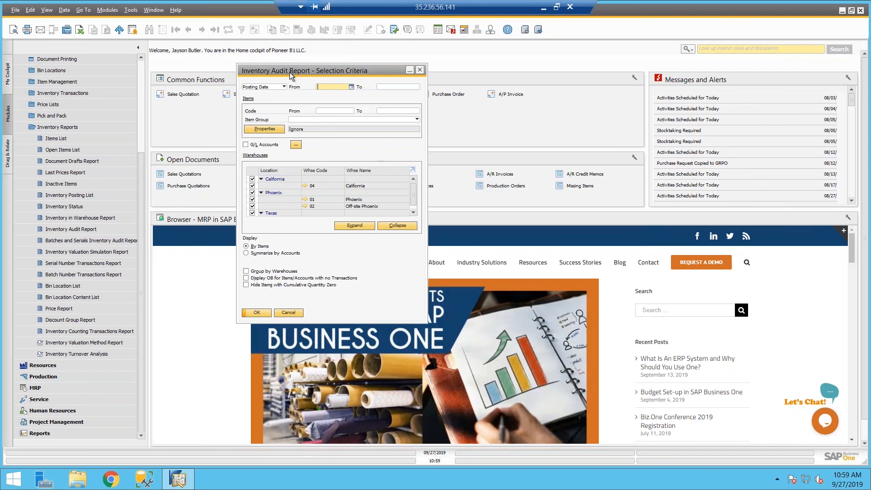
left_click(249, 255)
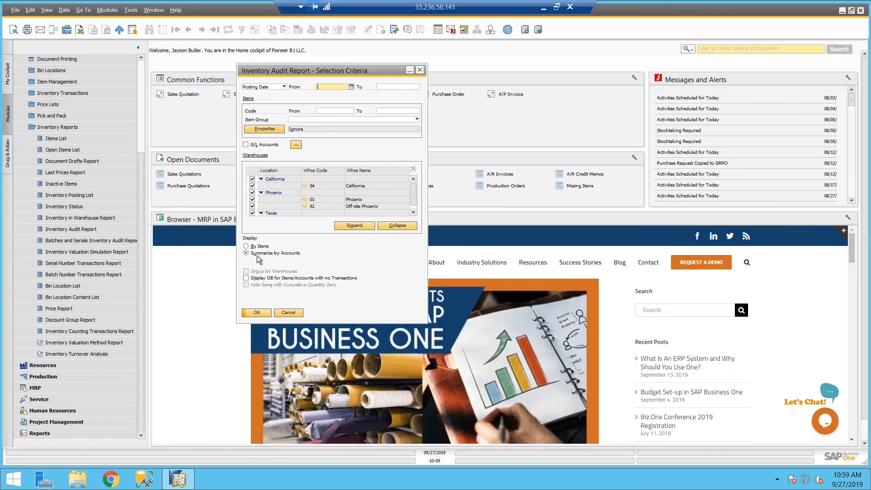
left_click(258, 246)
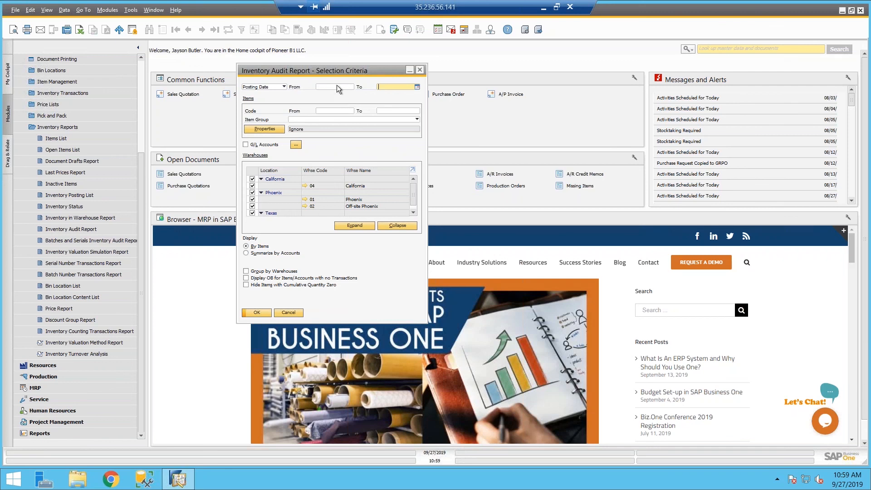
type("a")
key("Tab")
key("shift+Tab")
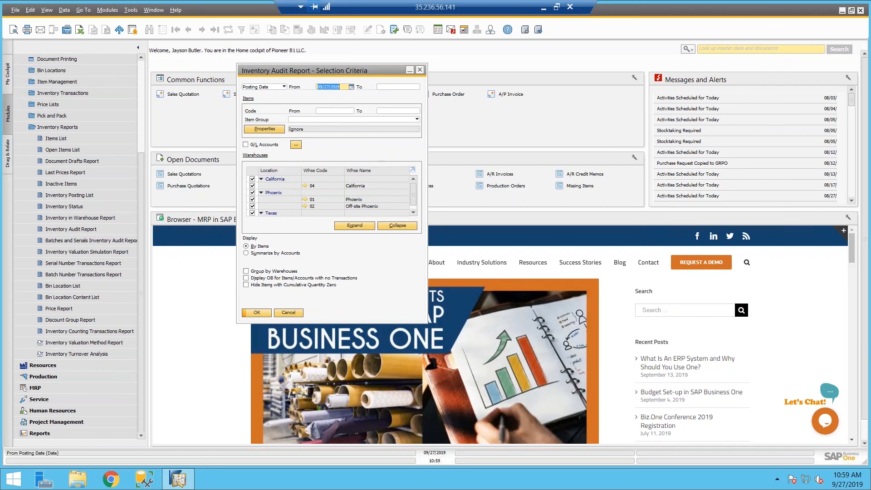
key("BackSpace")
left_click(256, 87)
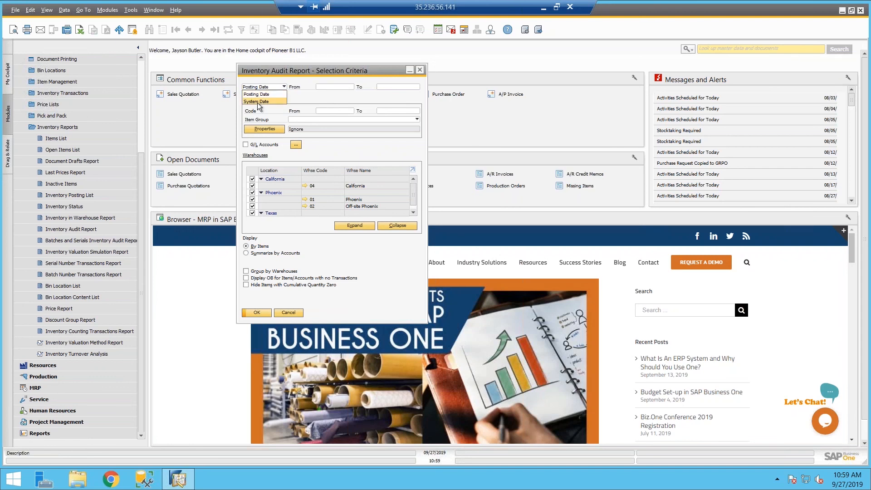
left_click(284, 89)
left_click(330, 87)
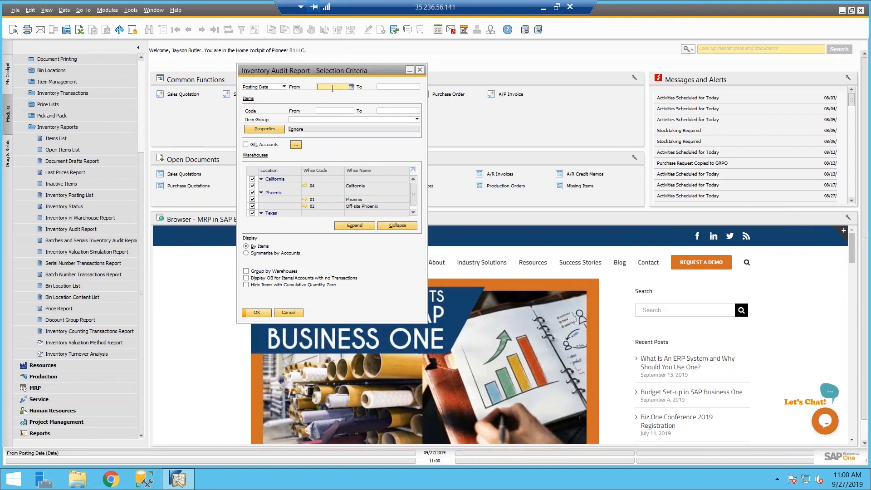
Set the audit report's ending posting date to 09/27/2019 and enable the G/L Accounts filter, accepting the listed account selection.
left_click(382, 87)
type("t")
key("Tab")
left_click(245, 144)
left_click(295, 144)
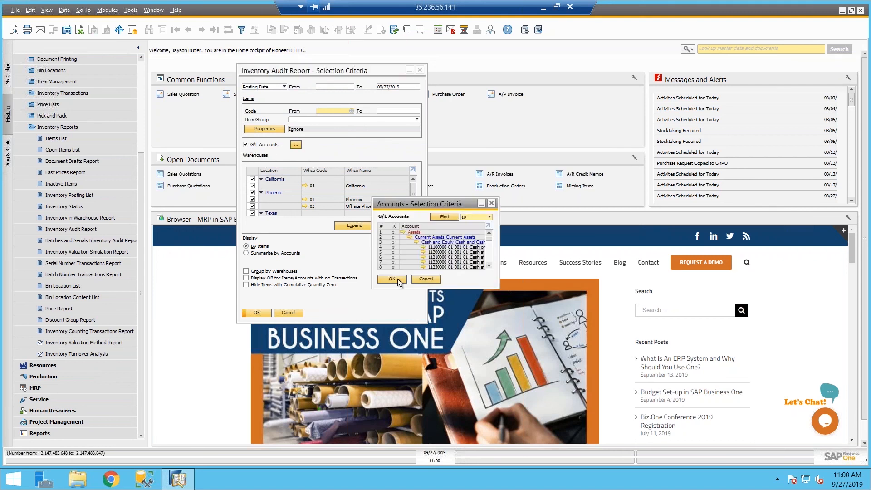
left_click(396, 278)
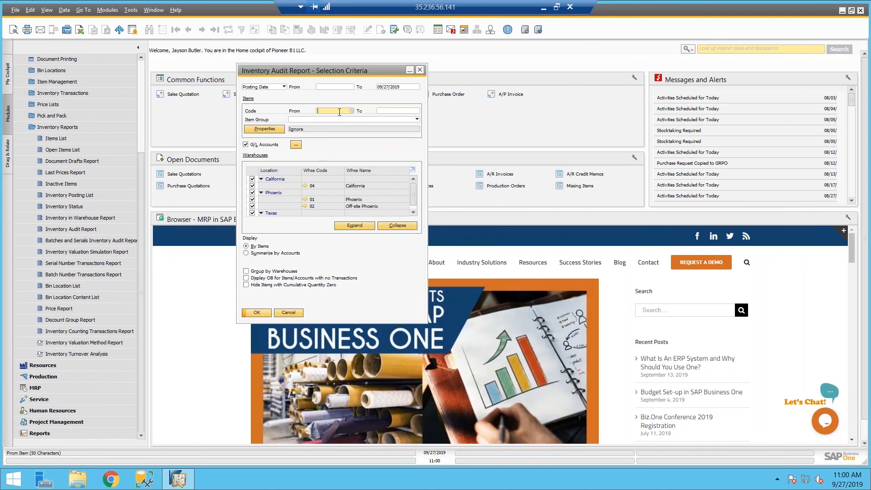
Limit the Inventory Audit Report to item A00002 by setting both the starting and ending item codes.
key("Tab")
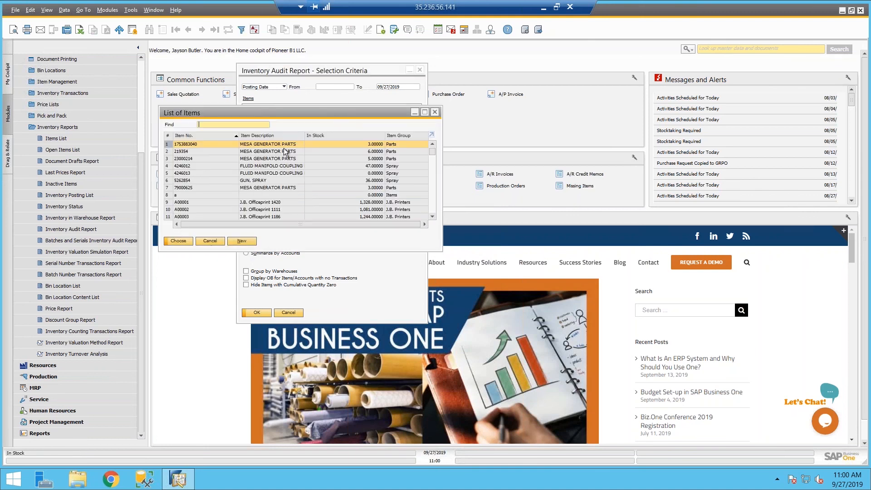
double_click(213, 209)
left_click(384, 111)
type("a")
key("Tab")
left_click(389, 110)
key("Tab")
key("Down")
key("Return")
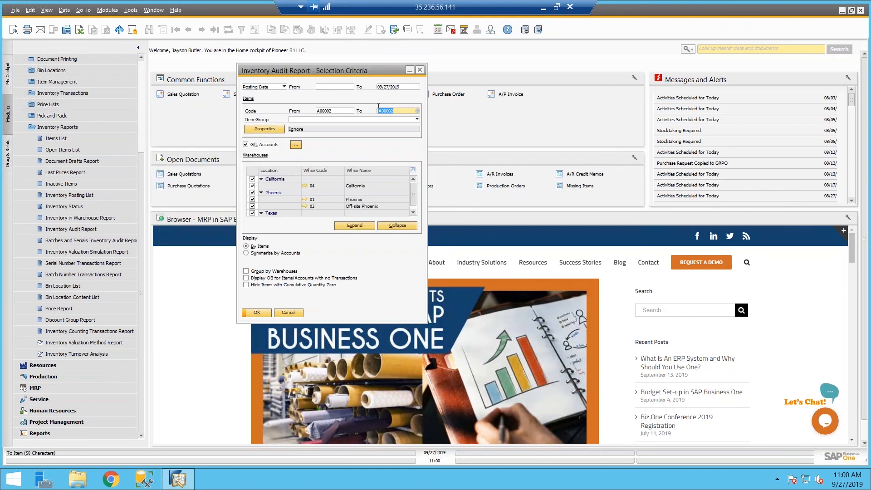
Run the Inventory Audit Report, expand the transactions of item A00002 to review them, and close the report.
left_click(256, 313)
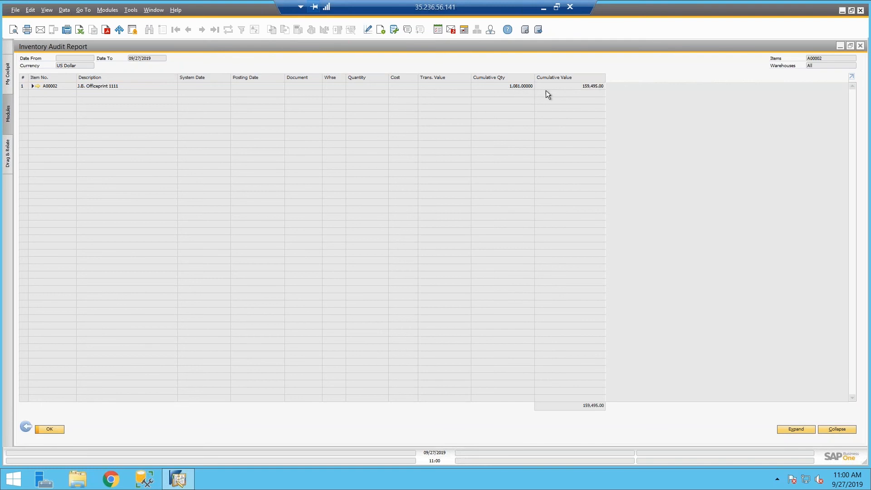
left_click(791, 429)
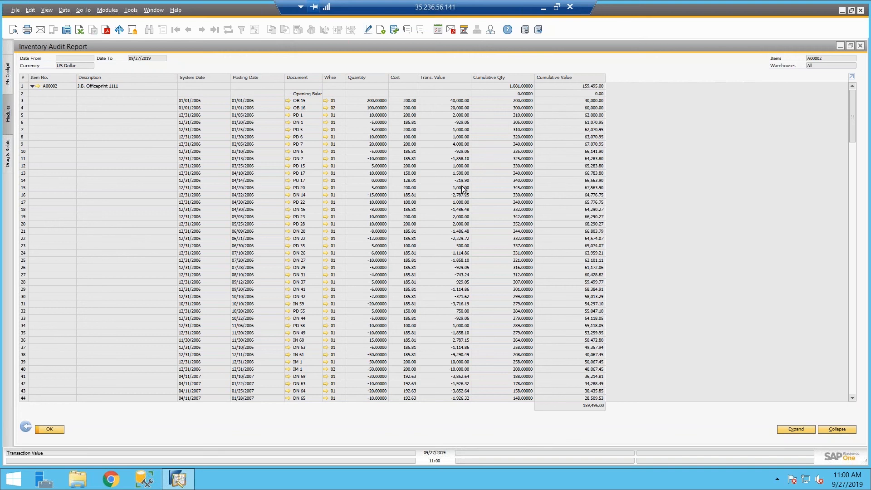
scroll(477, 169, "down", 1)
scroll(475, 172, "down", 1)
left_click(49, 429)
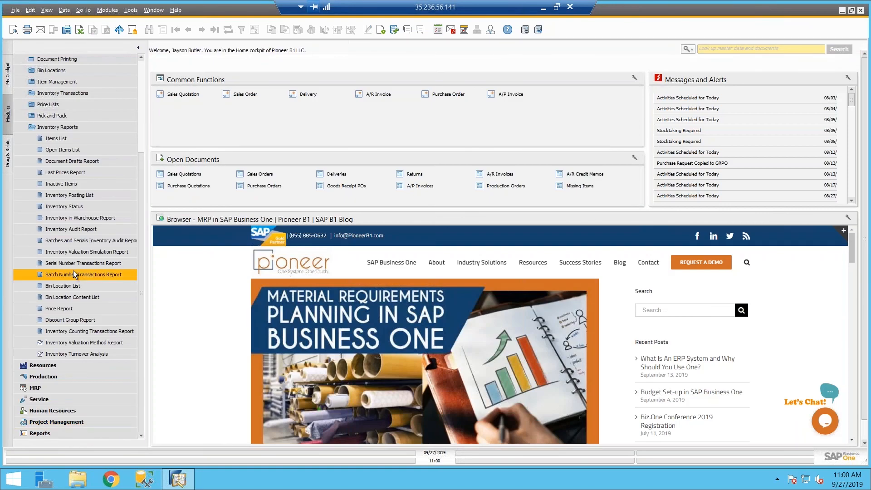
Collapse the Inventory Reports and Inventory module lists, and minimize the remote session to return to the presentation.
left_click(85, 130)
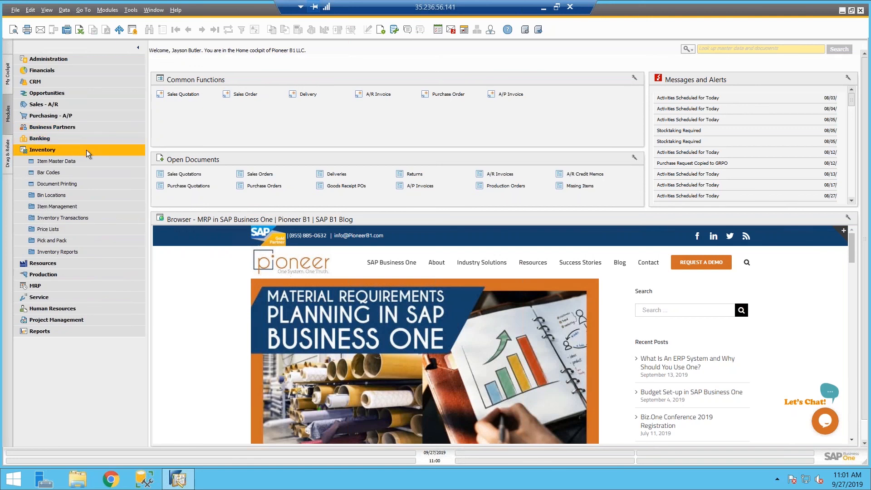
left_click(86, 150)
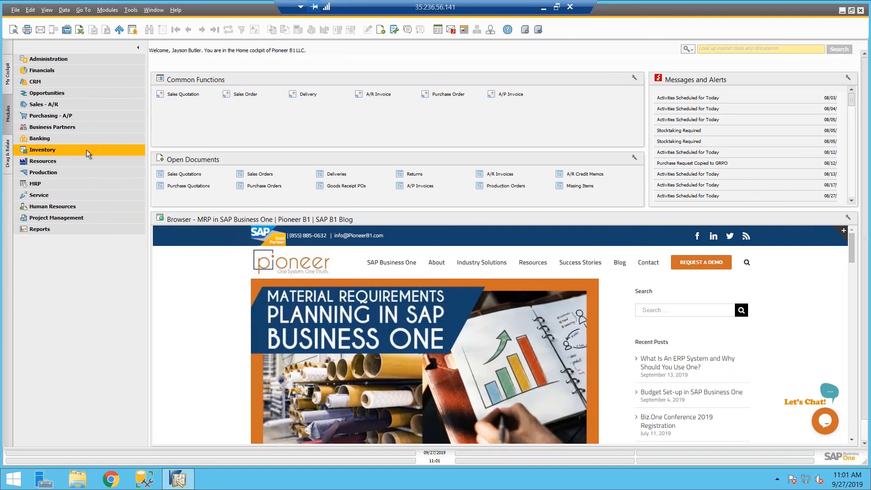
left_click(545, 9)
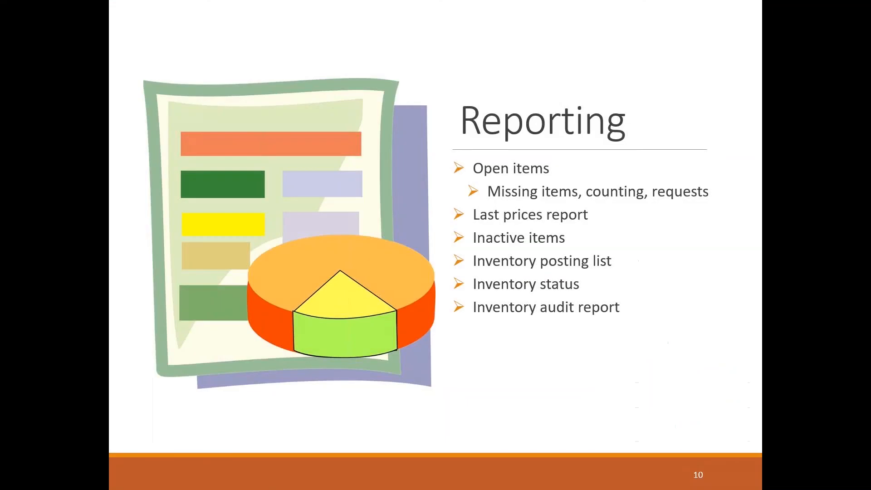
left_click(414, 132)
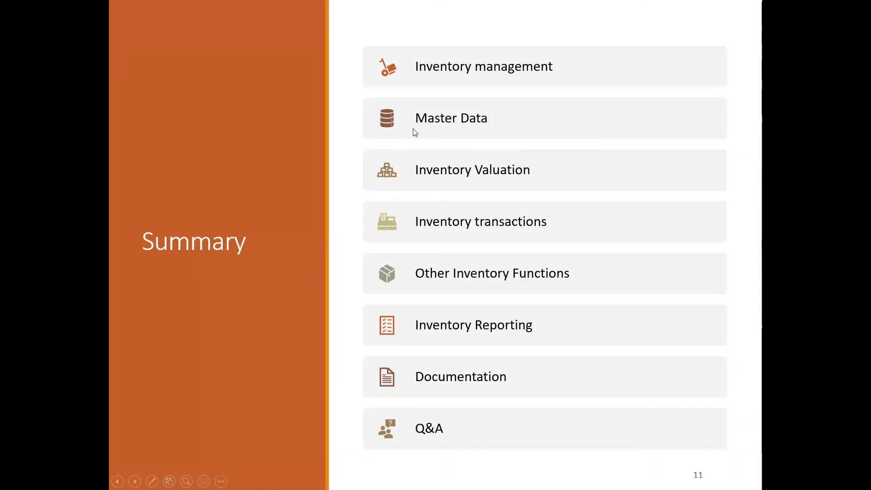